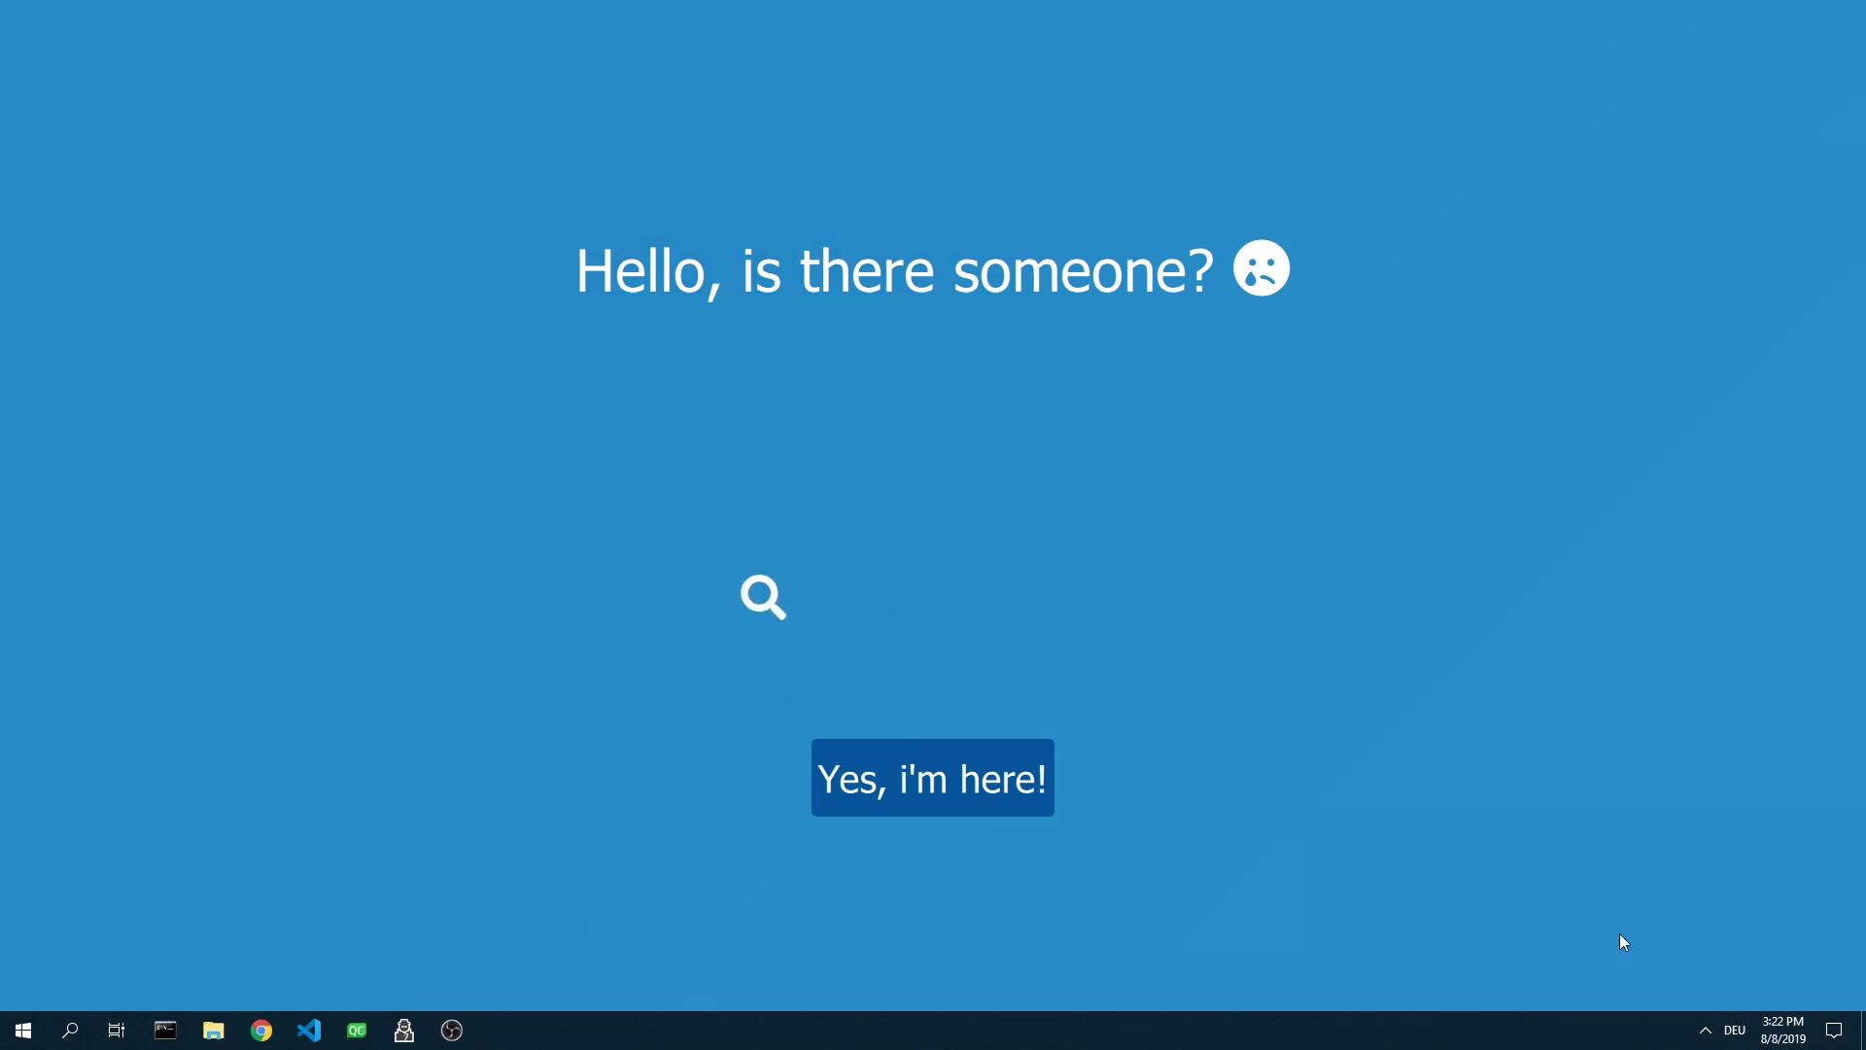
Choose Designer from the PureDesktop tray icon's context menu to enter designer mode
click(1707, 1031)
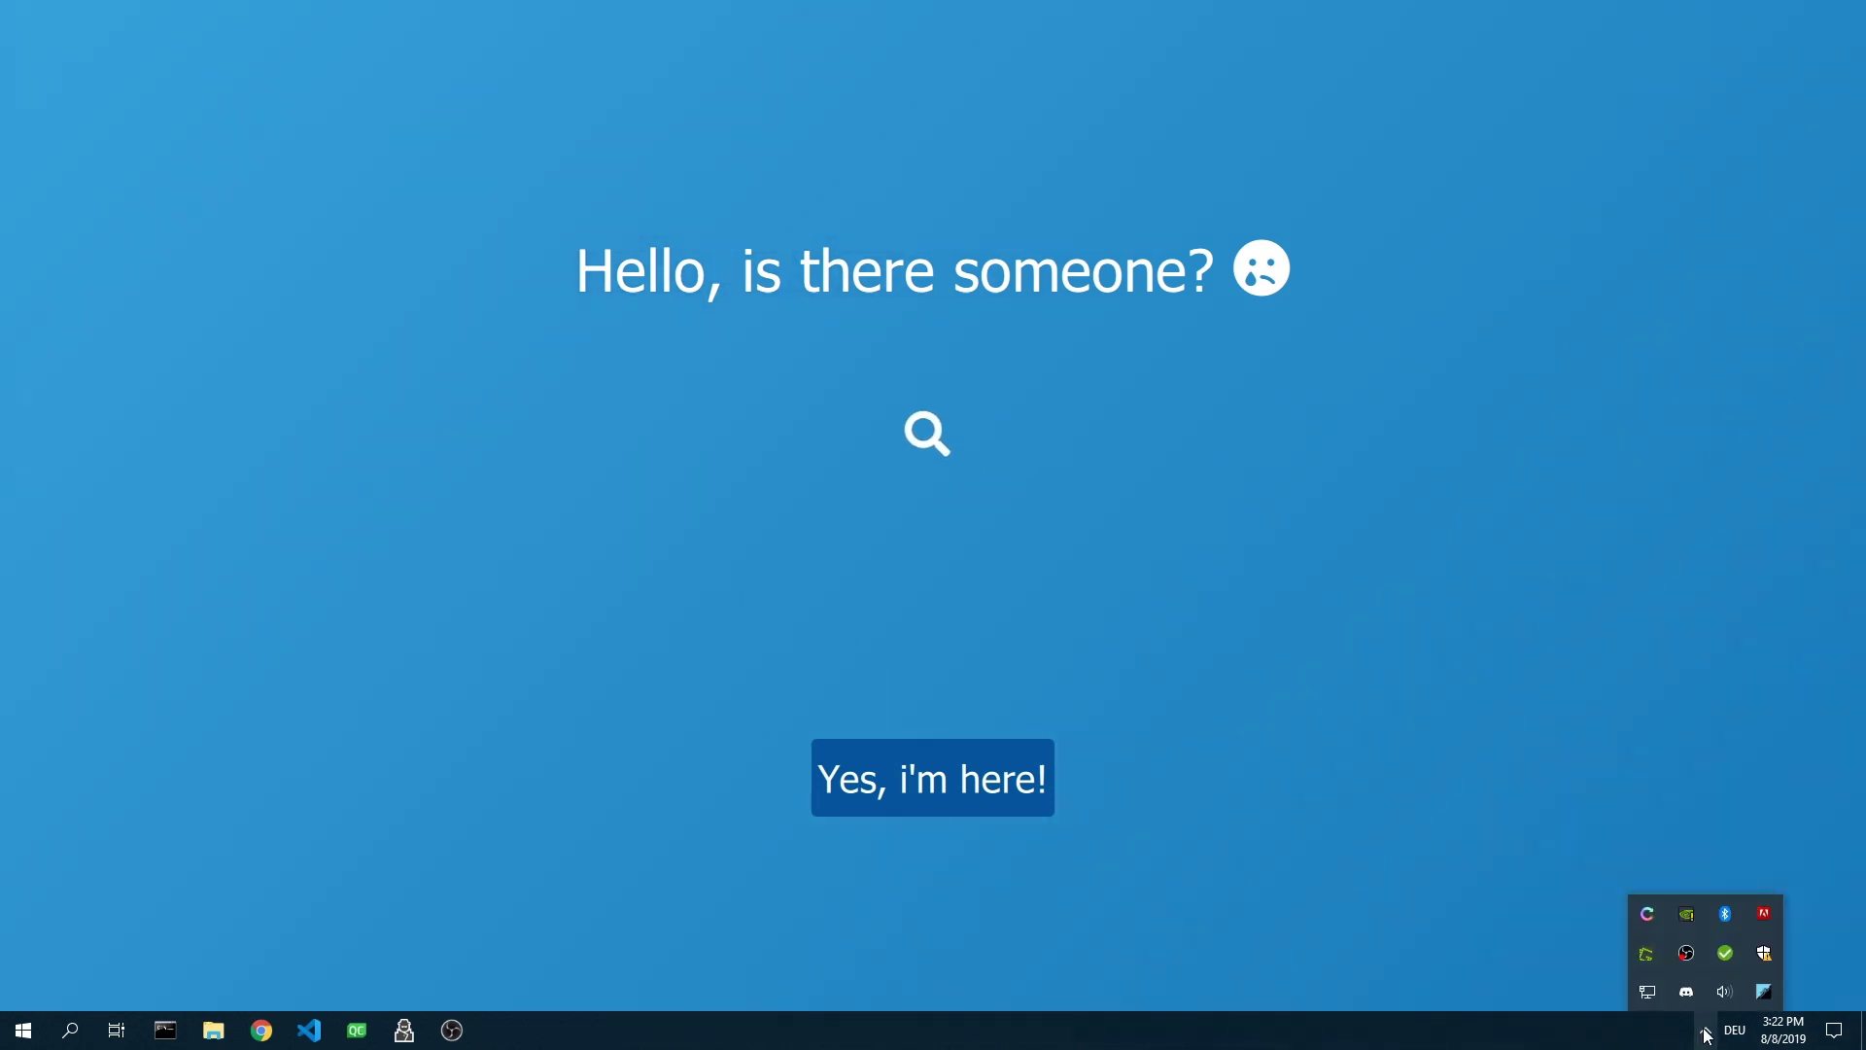
right_click(1764, 992)
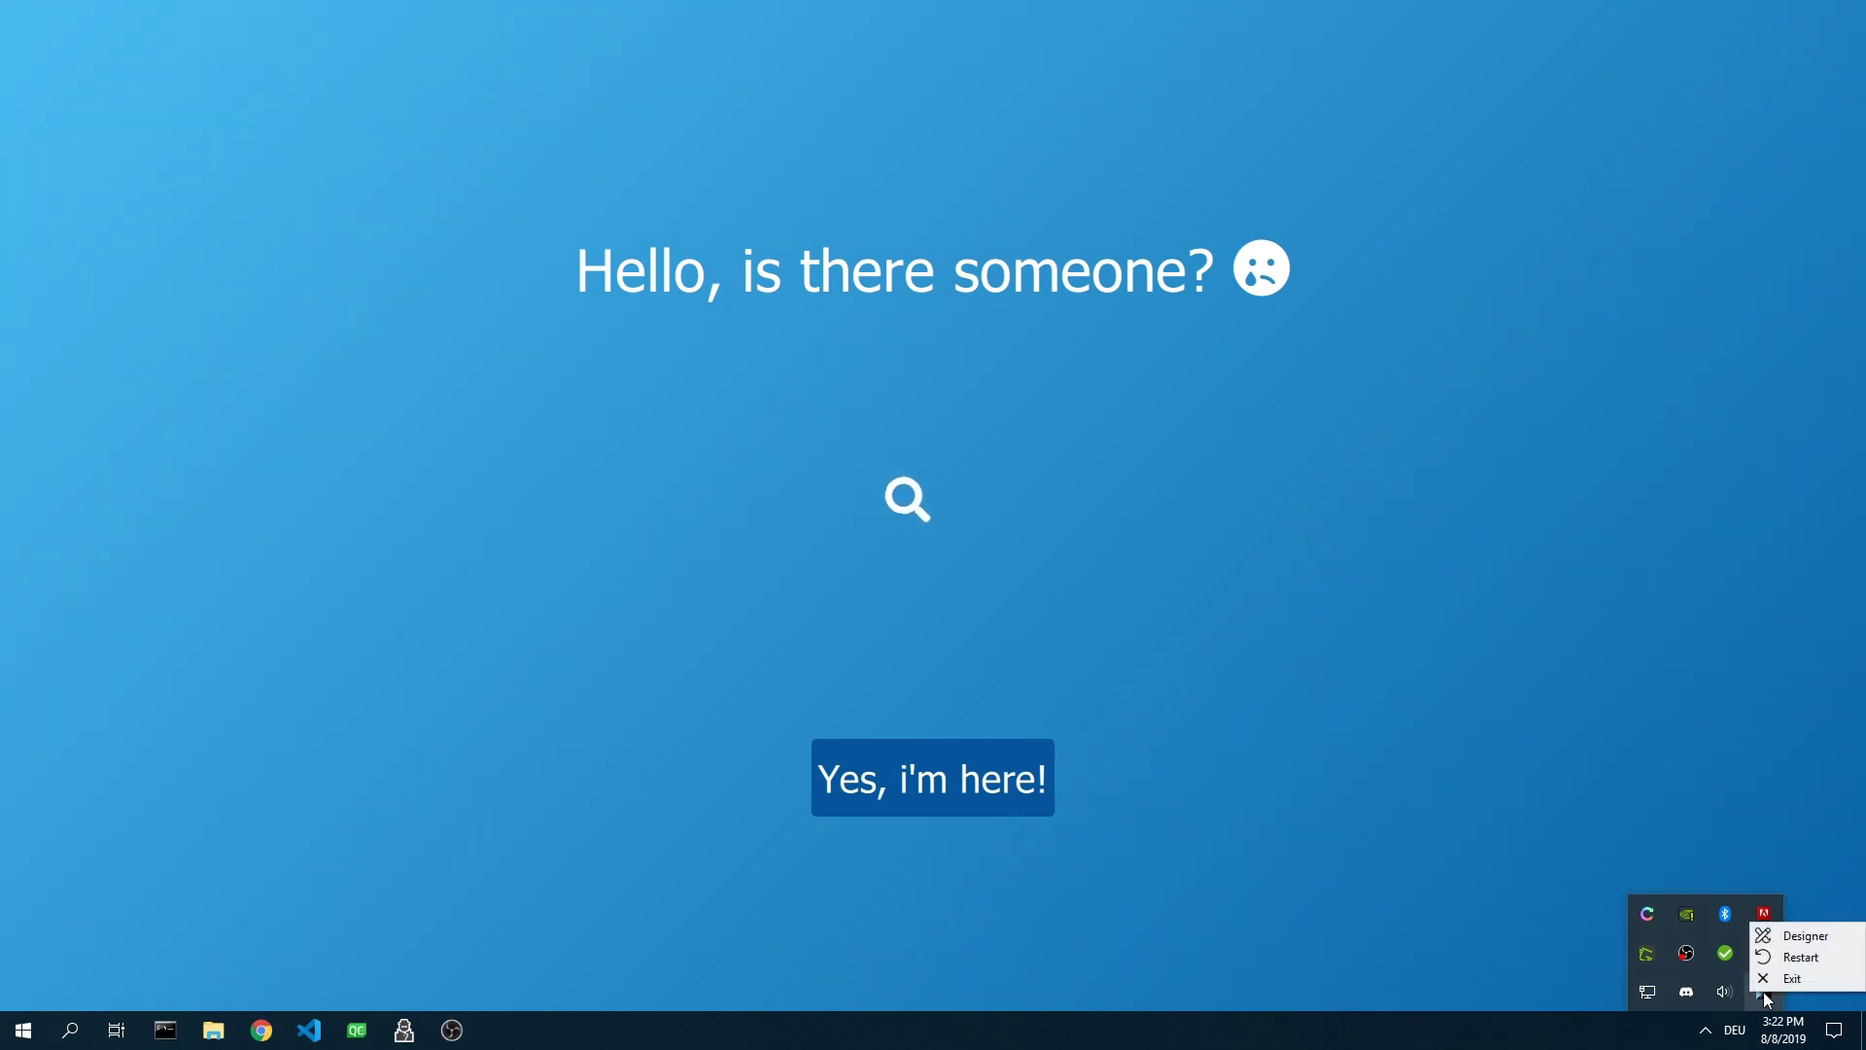
click(1797, 938)
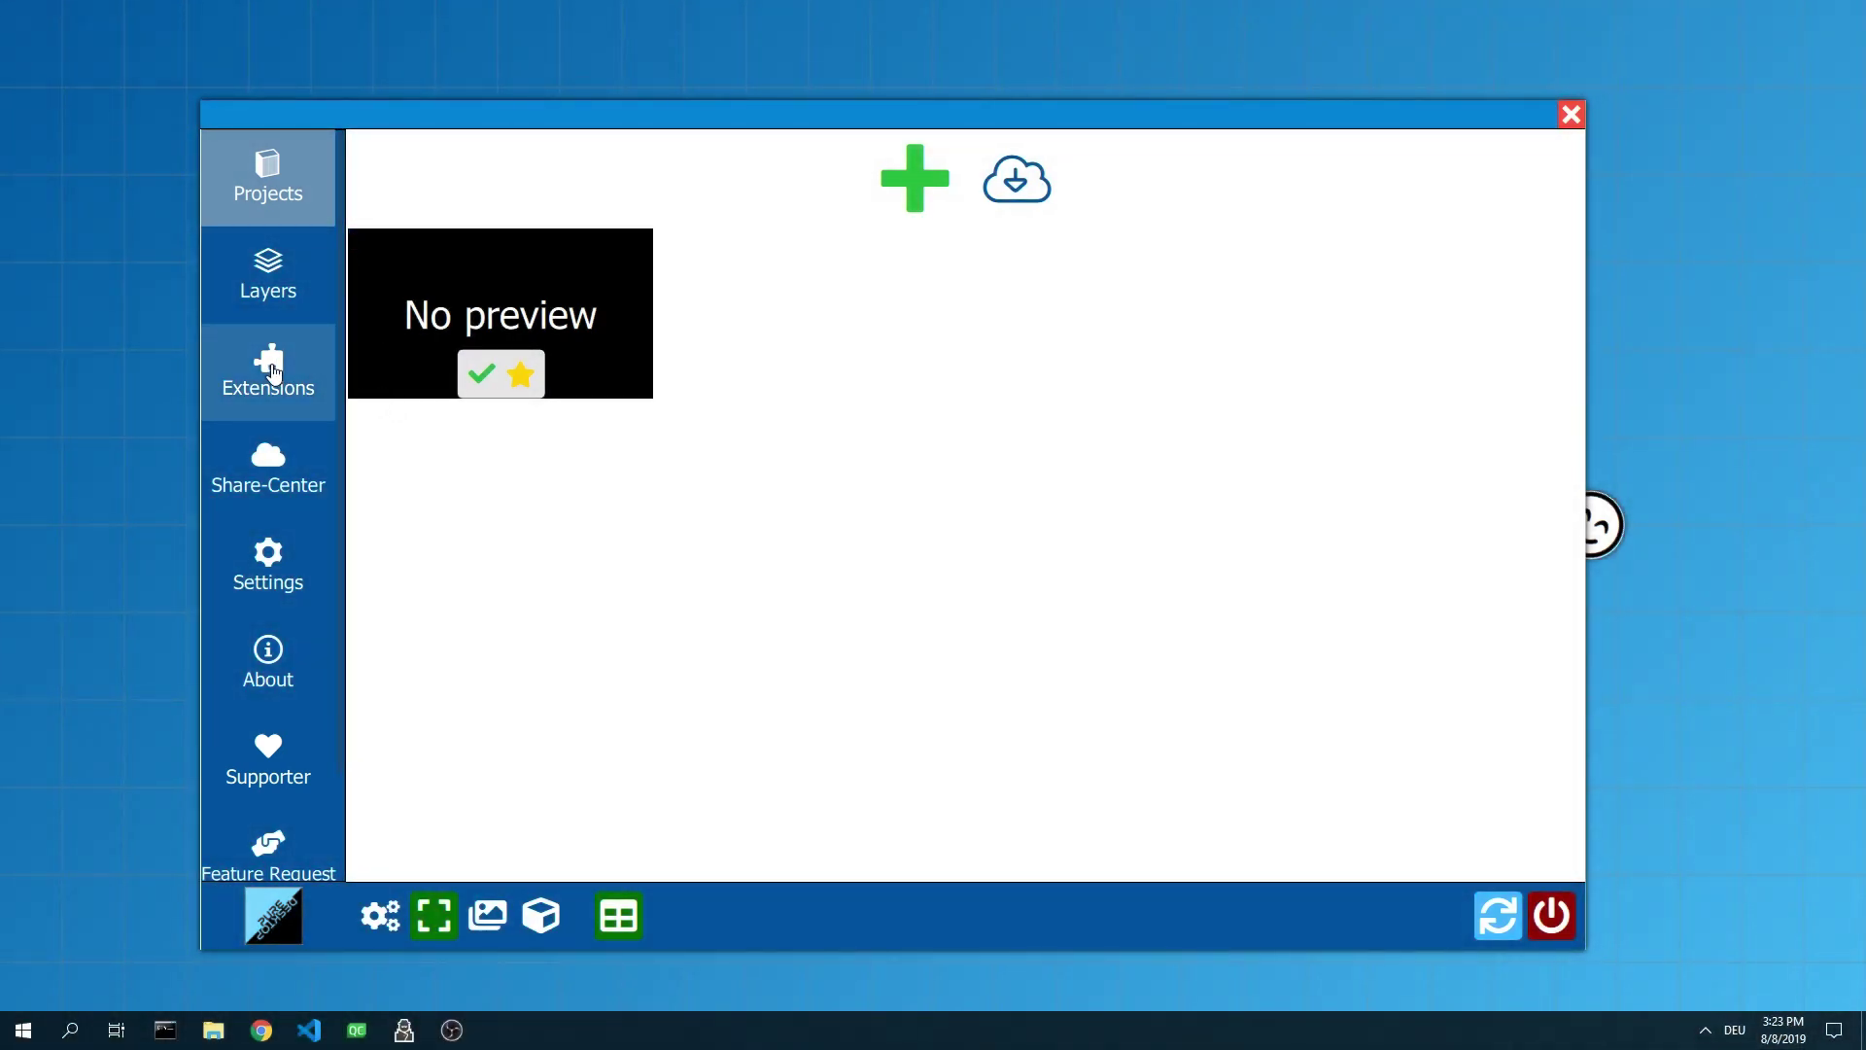
Open the Extensions gallery and filter it to the Multimedia category
click(271, 370)
mouse_move(414, 388)
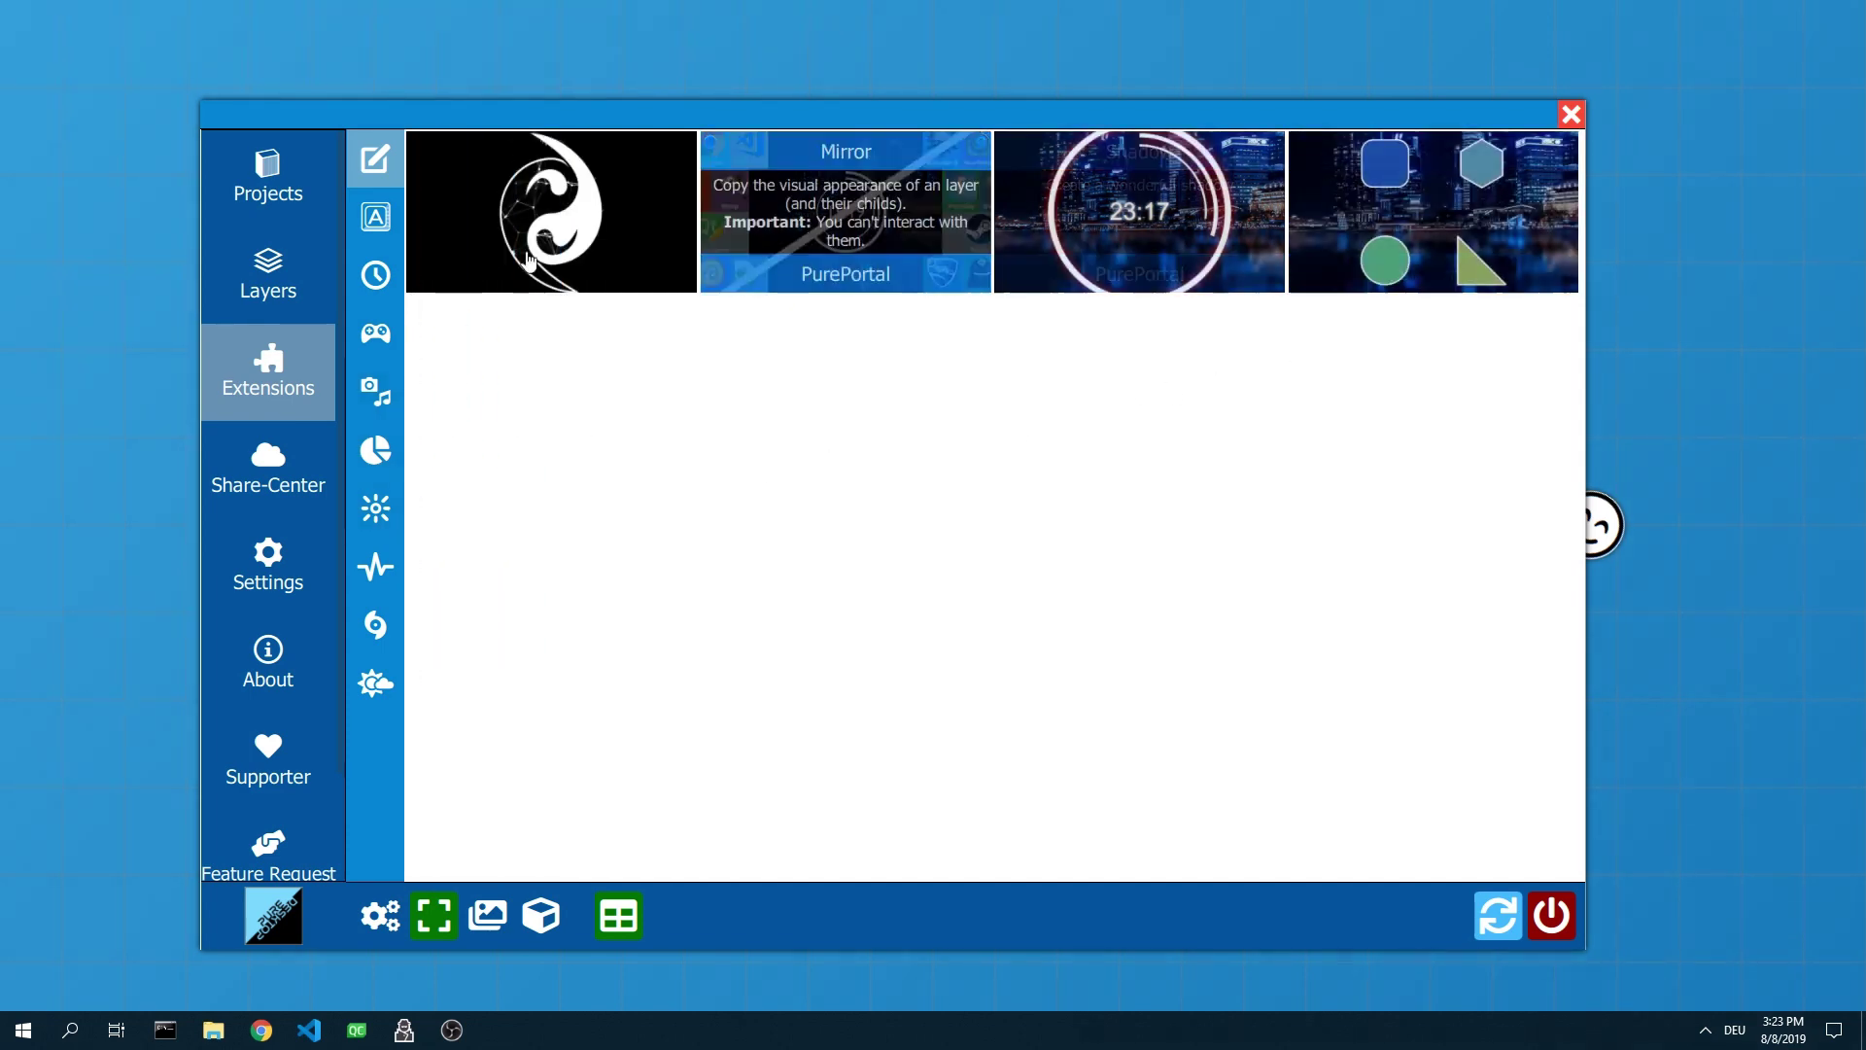
mouse_move(396, 348)
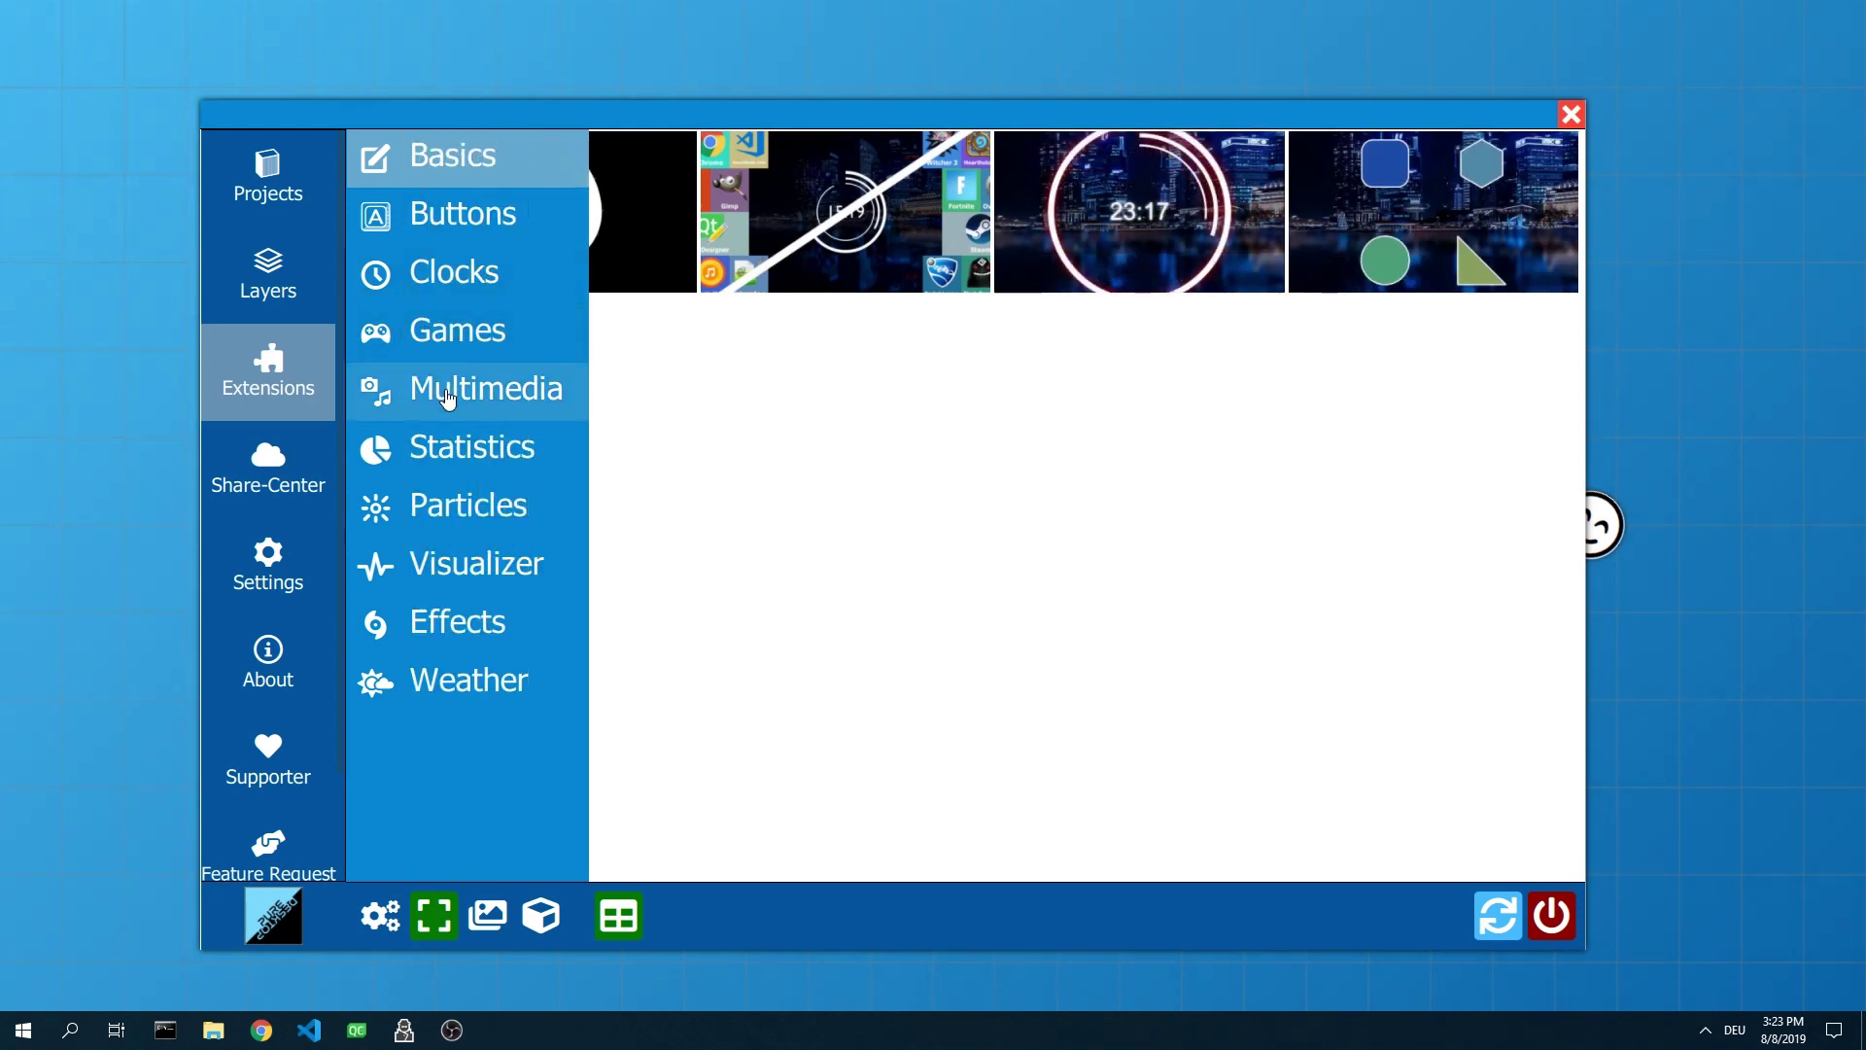
click(447, 394)
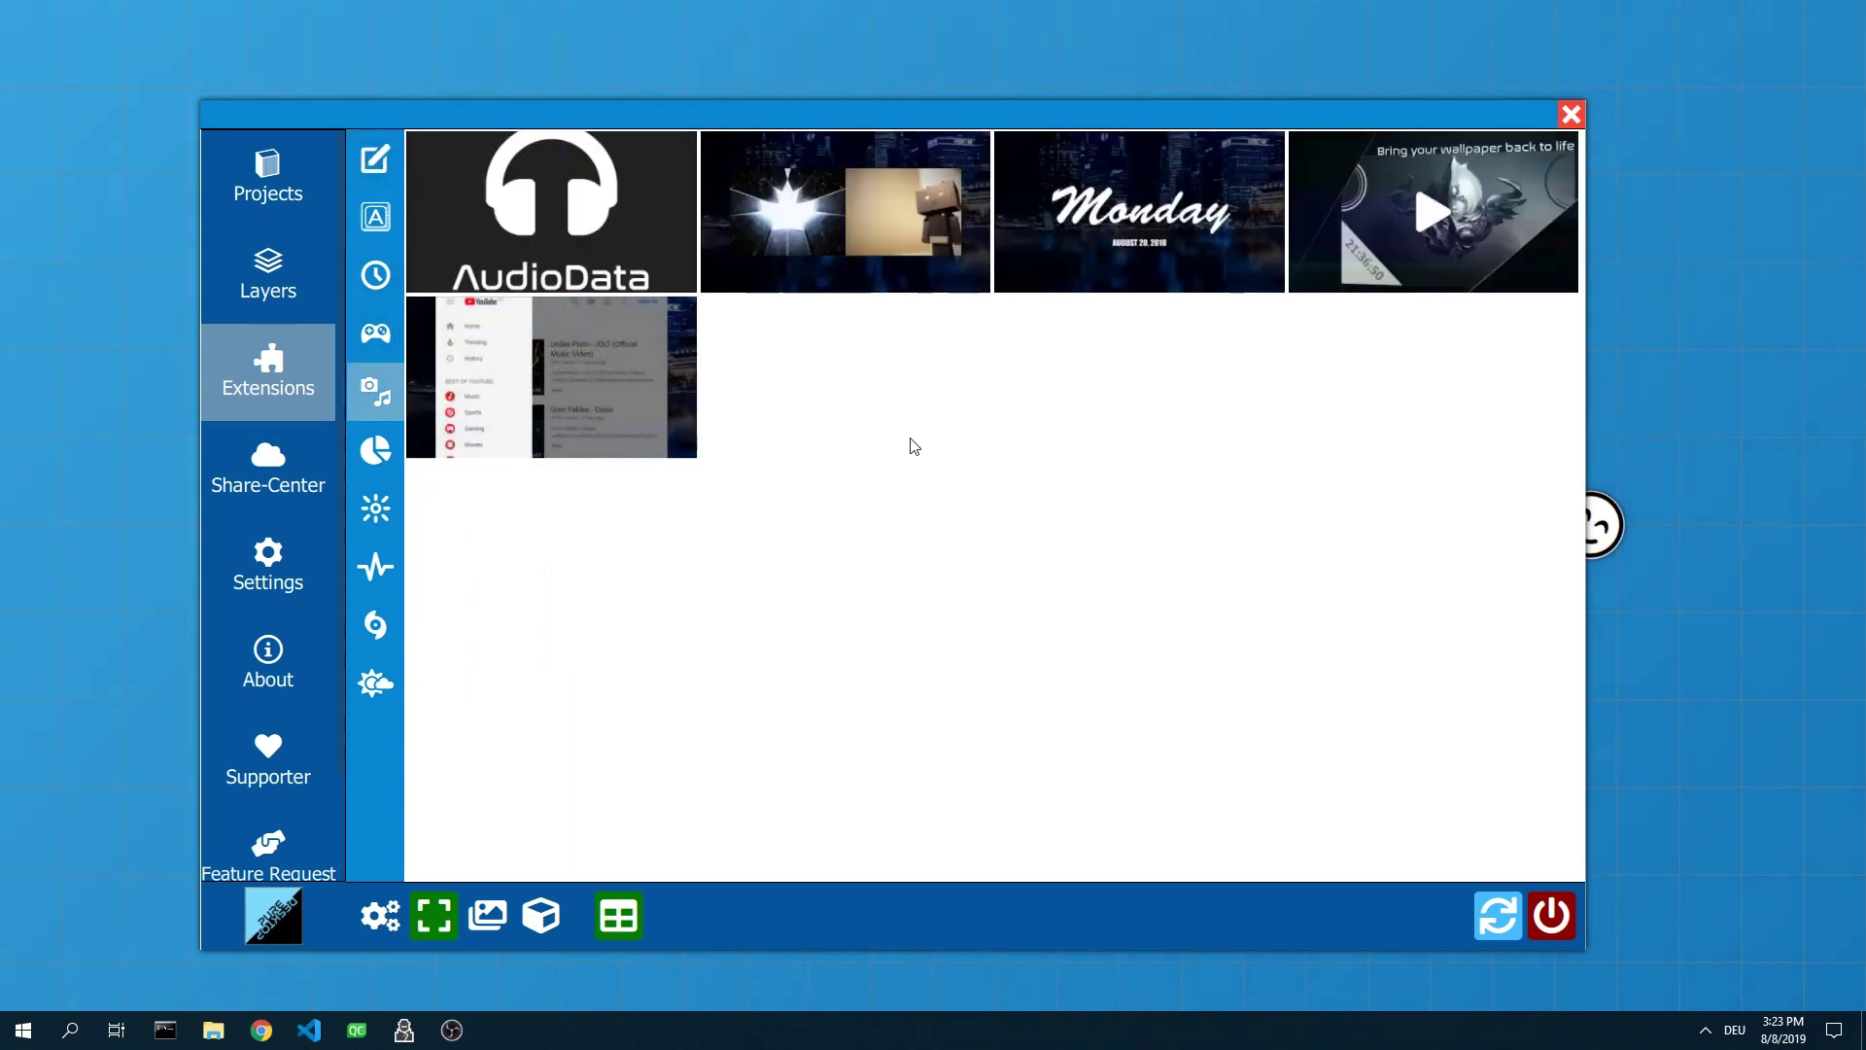
mouse_move(831, 255)
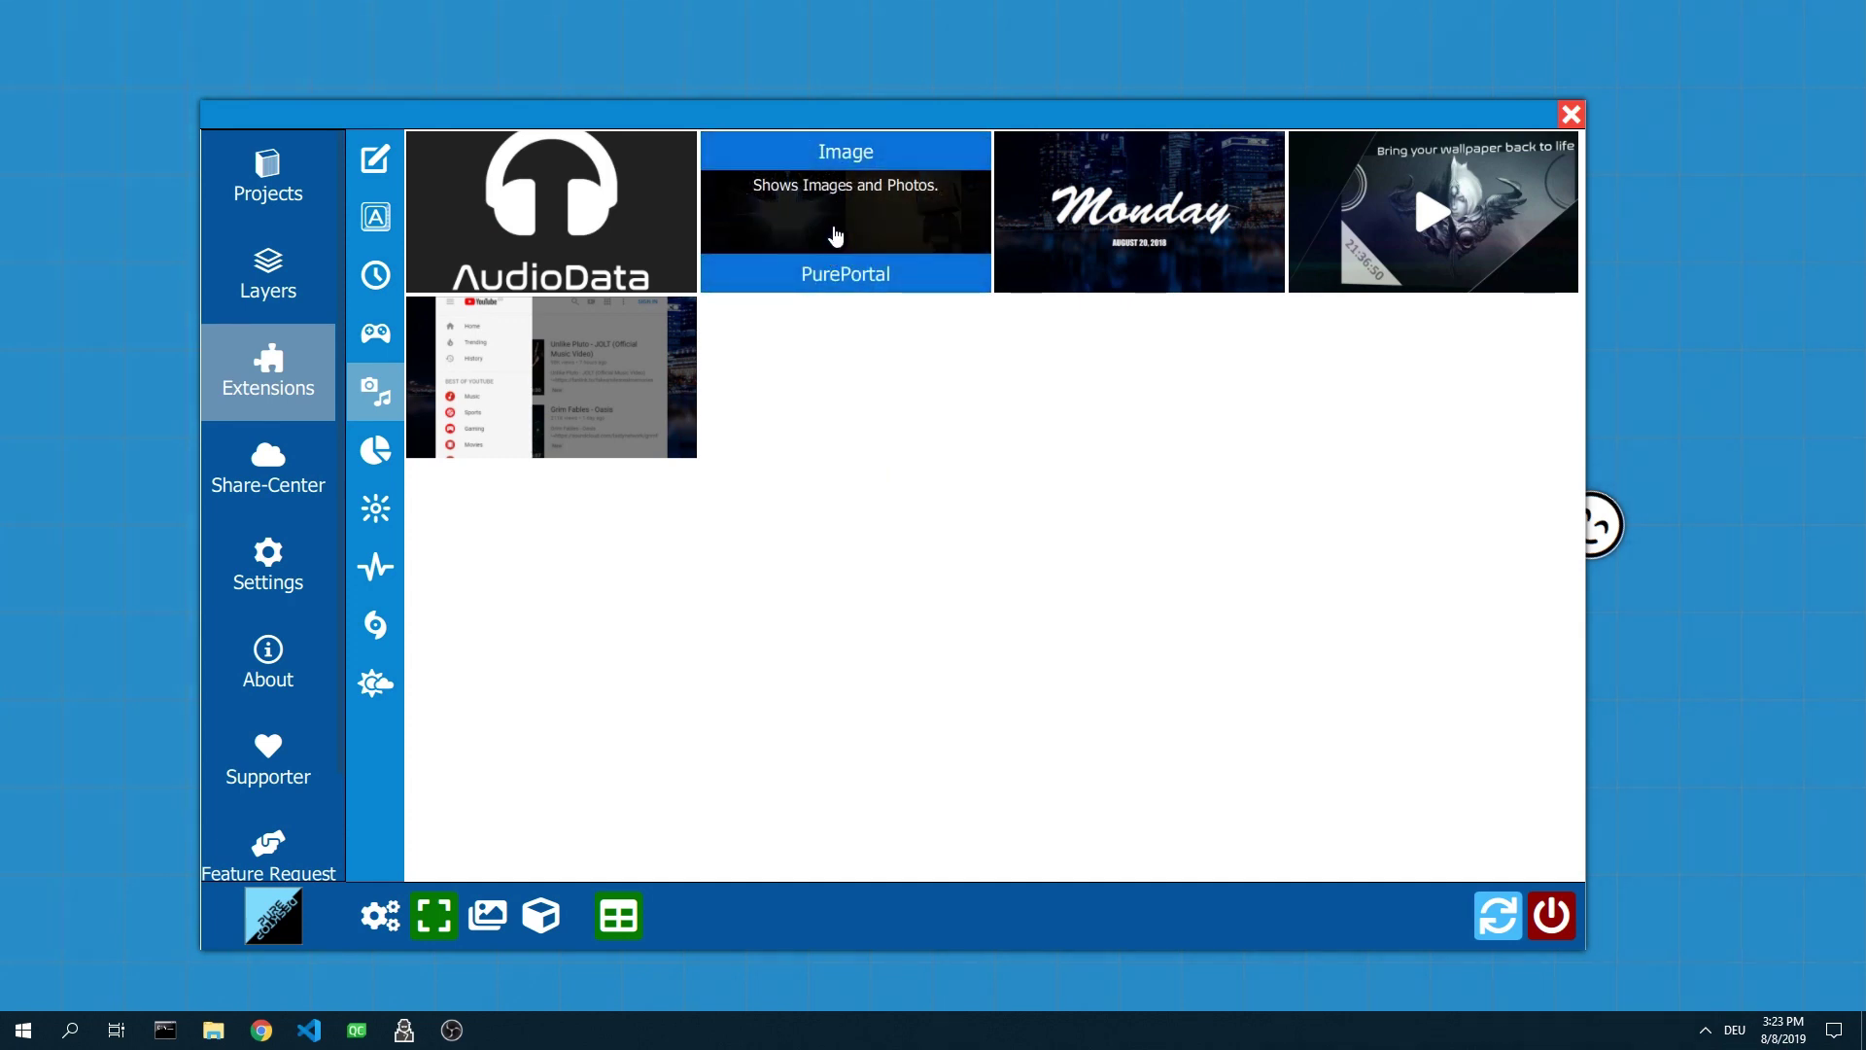
Add the Image extension to the wallpaper and close the main designer window
click(834, 235)
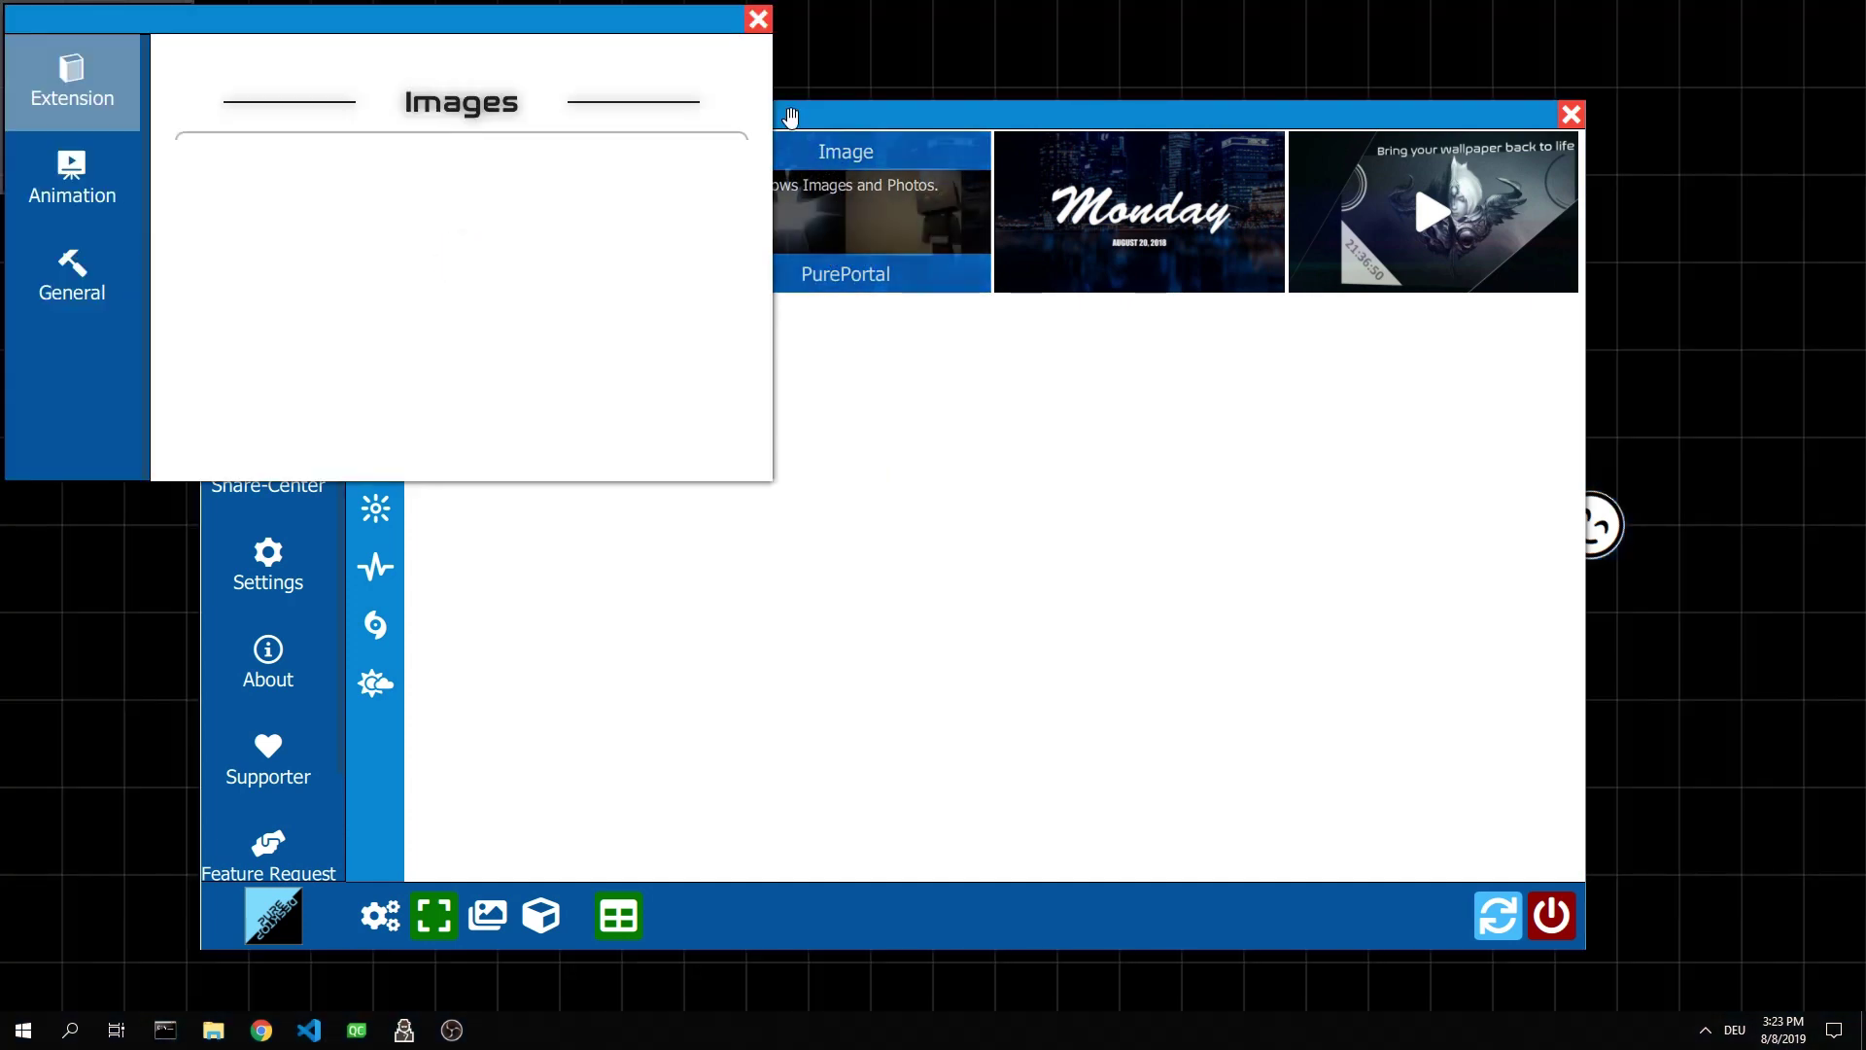
drag(872, 120, 989, 131)
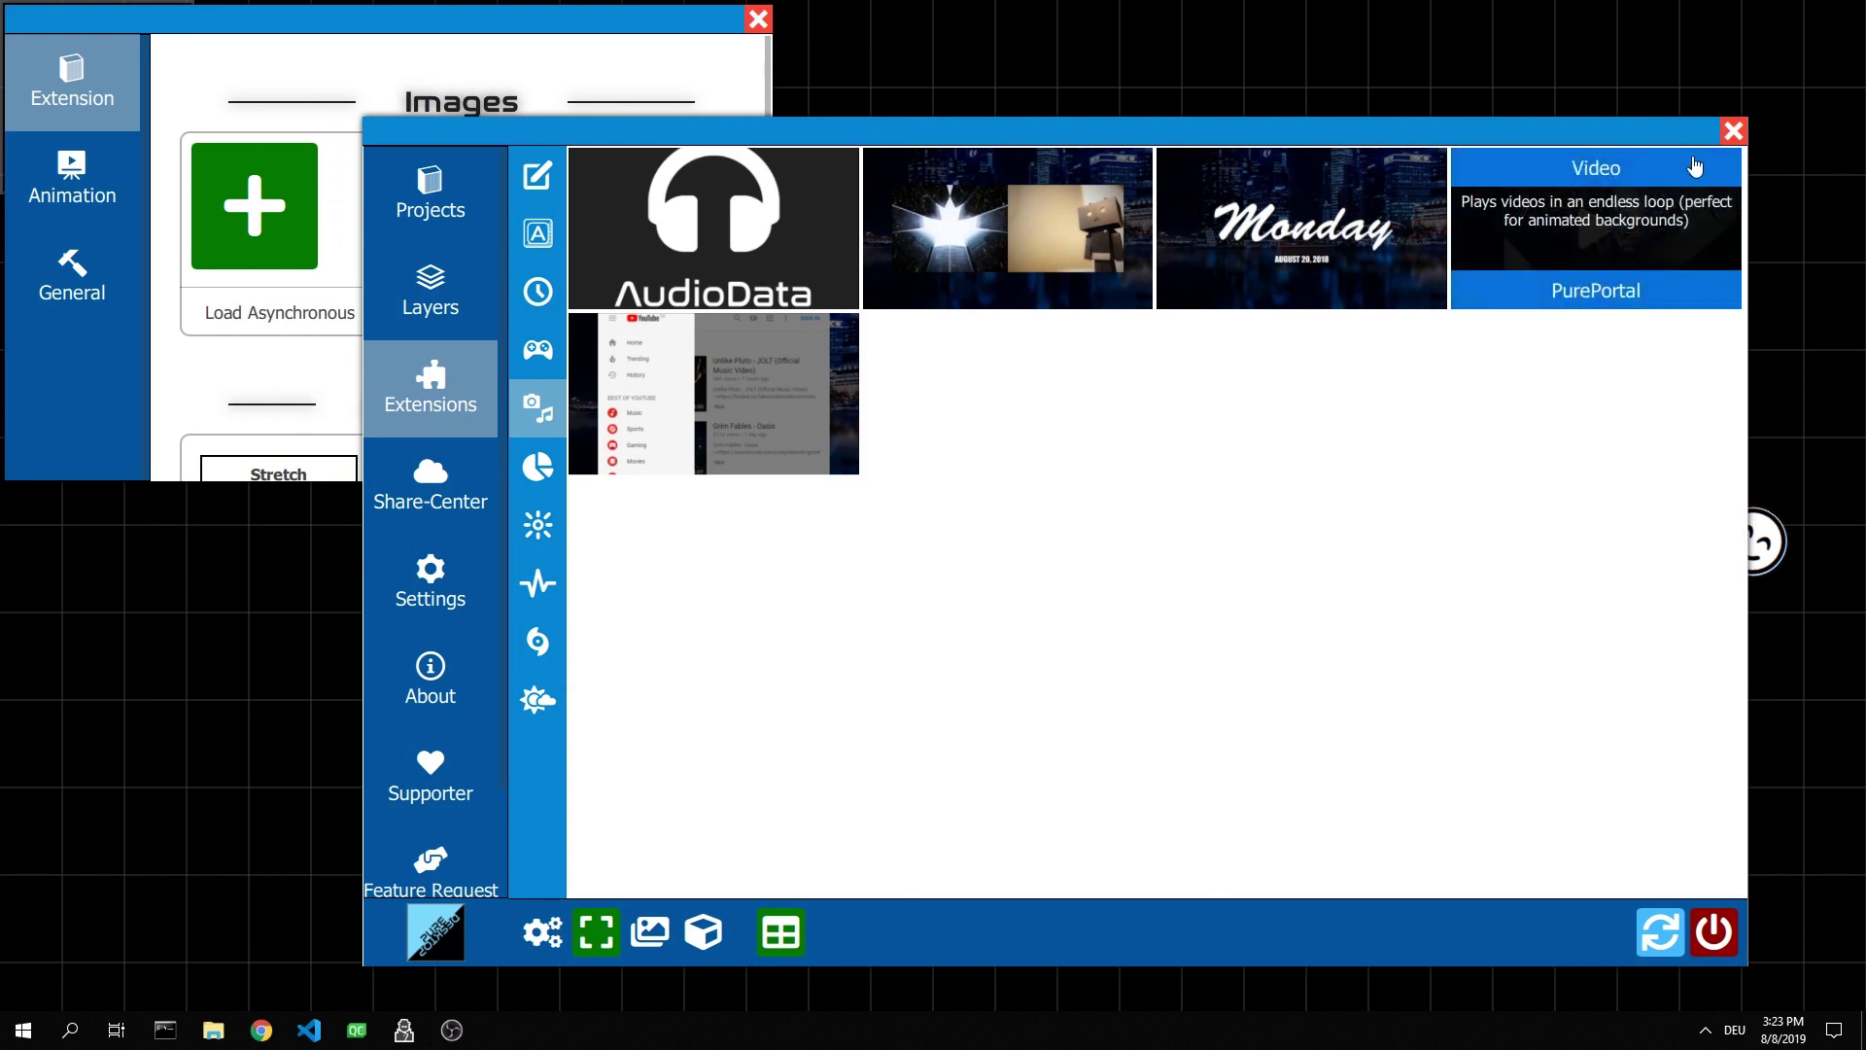
click(1734, 130)
Load dawn-desktop-background-dusk-36717.jpg from Pictures into the Image layer
drag(617, 21, 1067, 115)
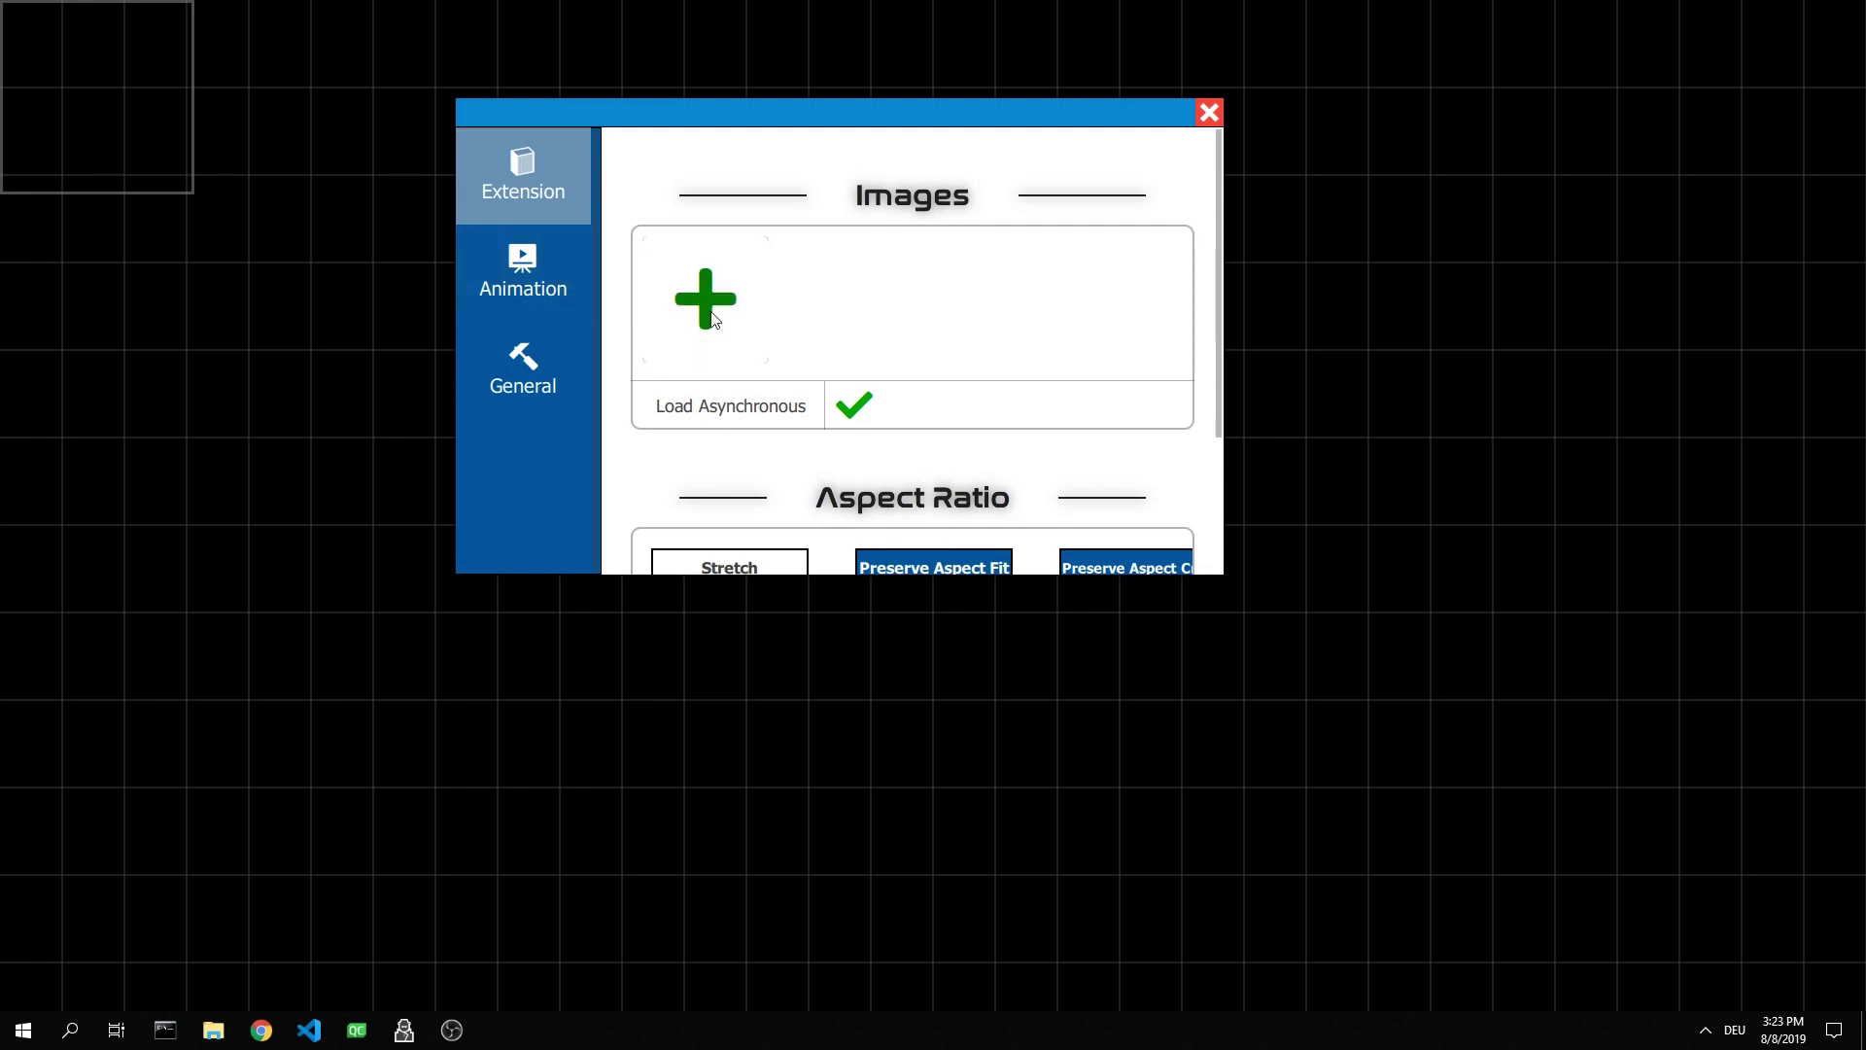
click(713, 319)
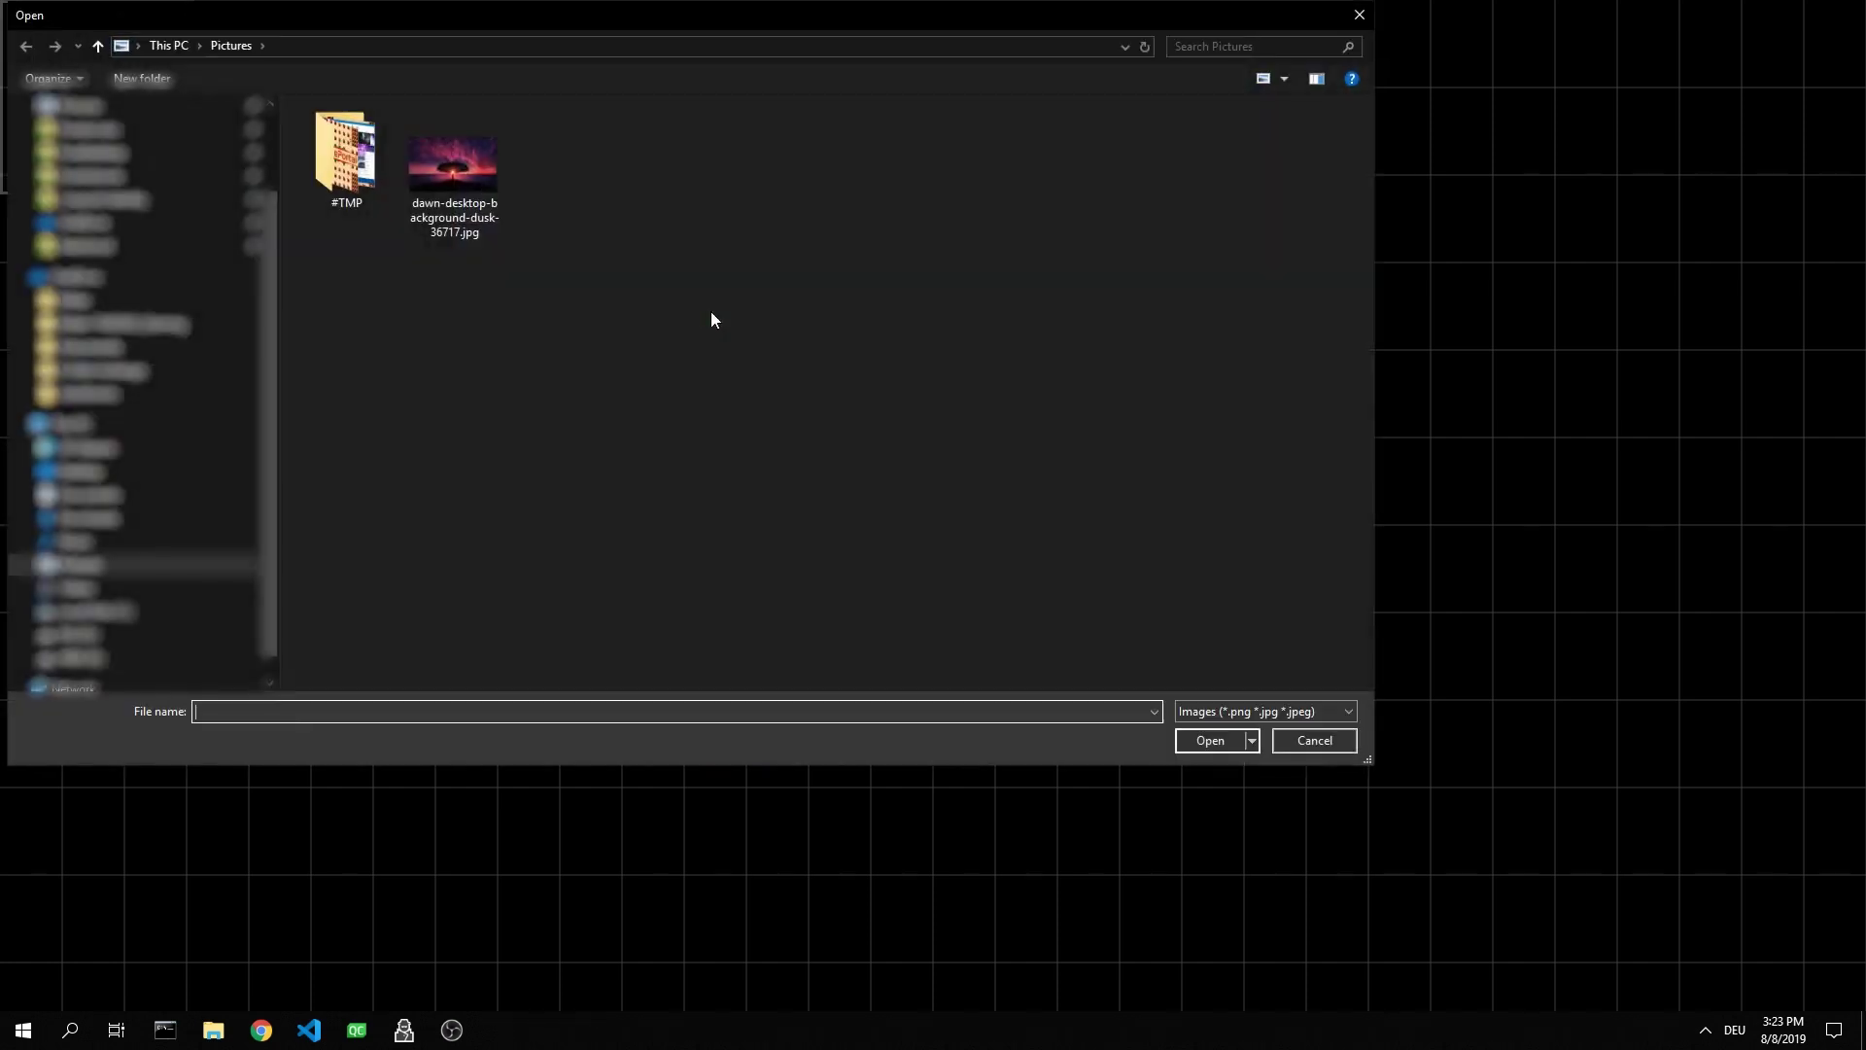
double_click(446, 177)
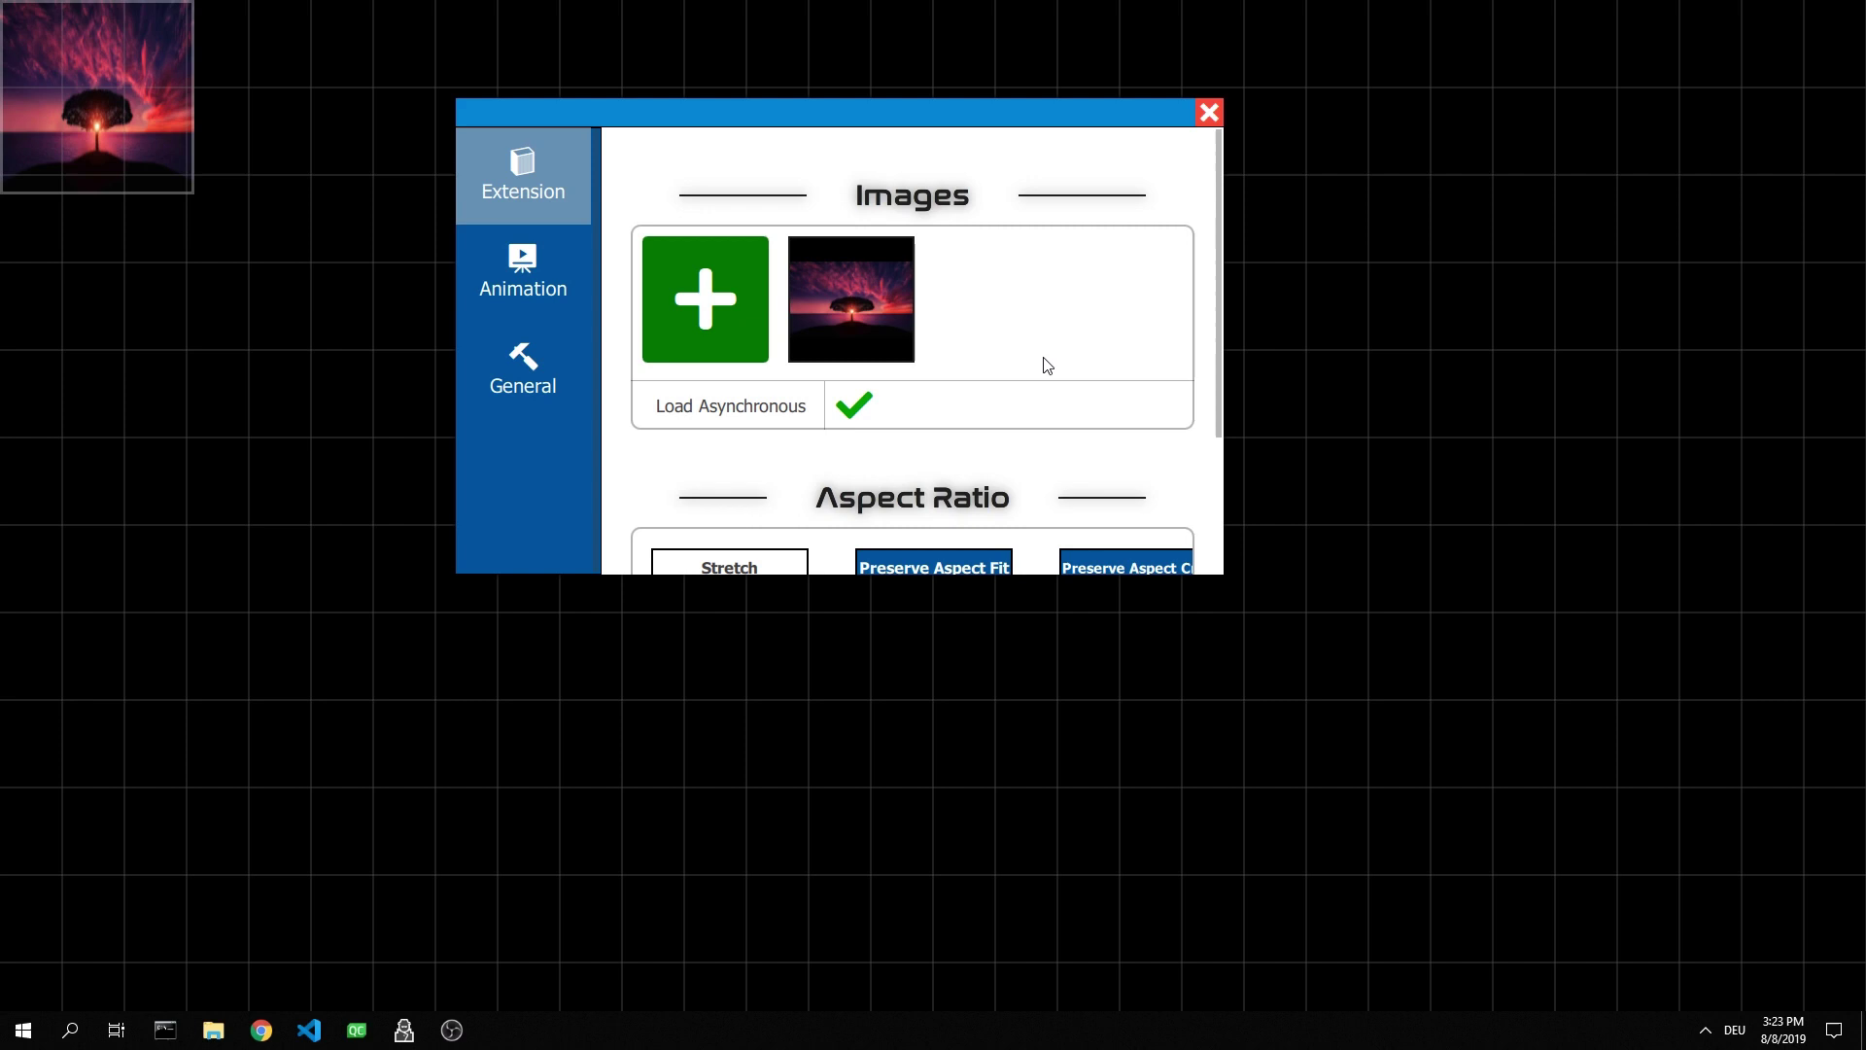
scroll(1041, 367, down, 2)
scroll(1047, 365, down, 2)
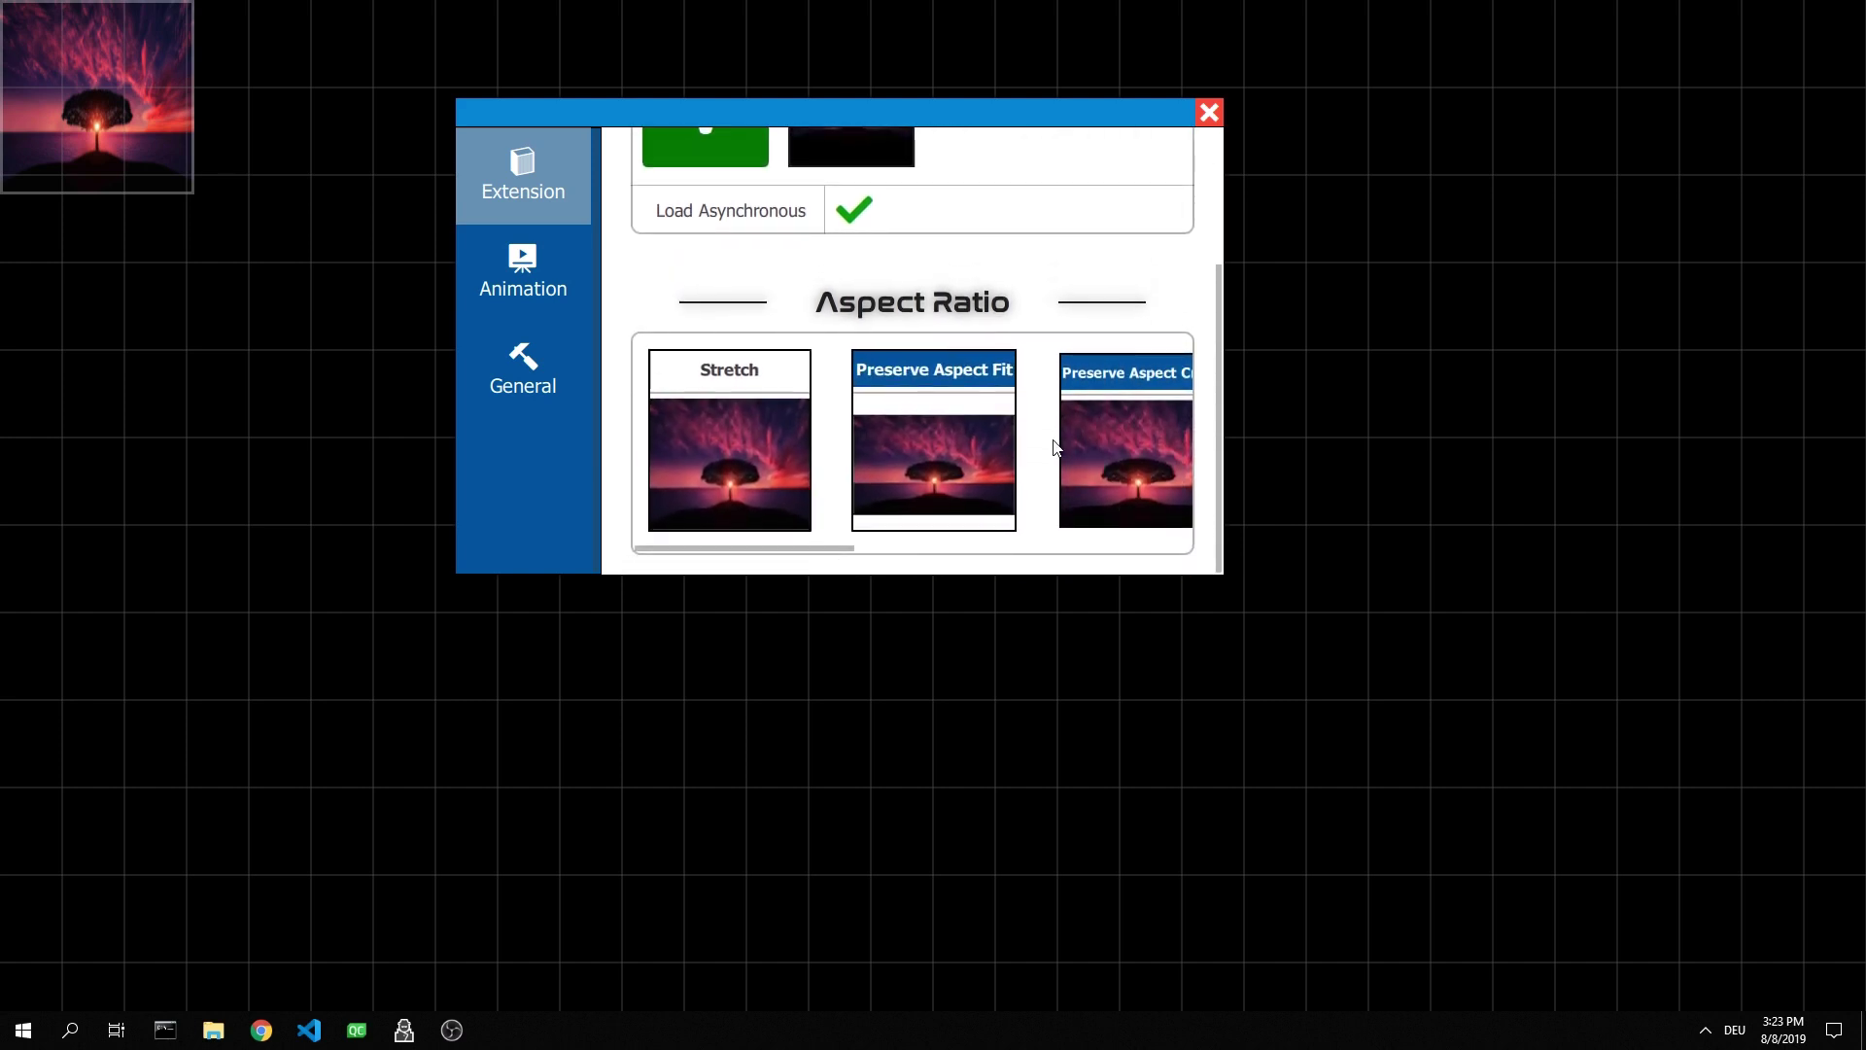
mouse_move(849, 554)
mouse_down()
mouse_move(1146, 563)
mouse_move(829, 554)
mouse_up()
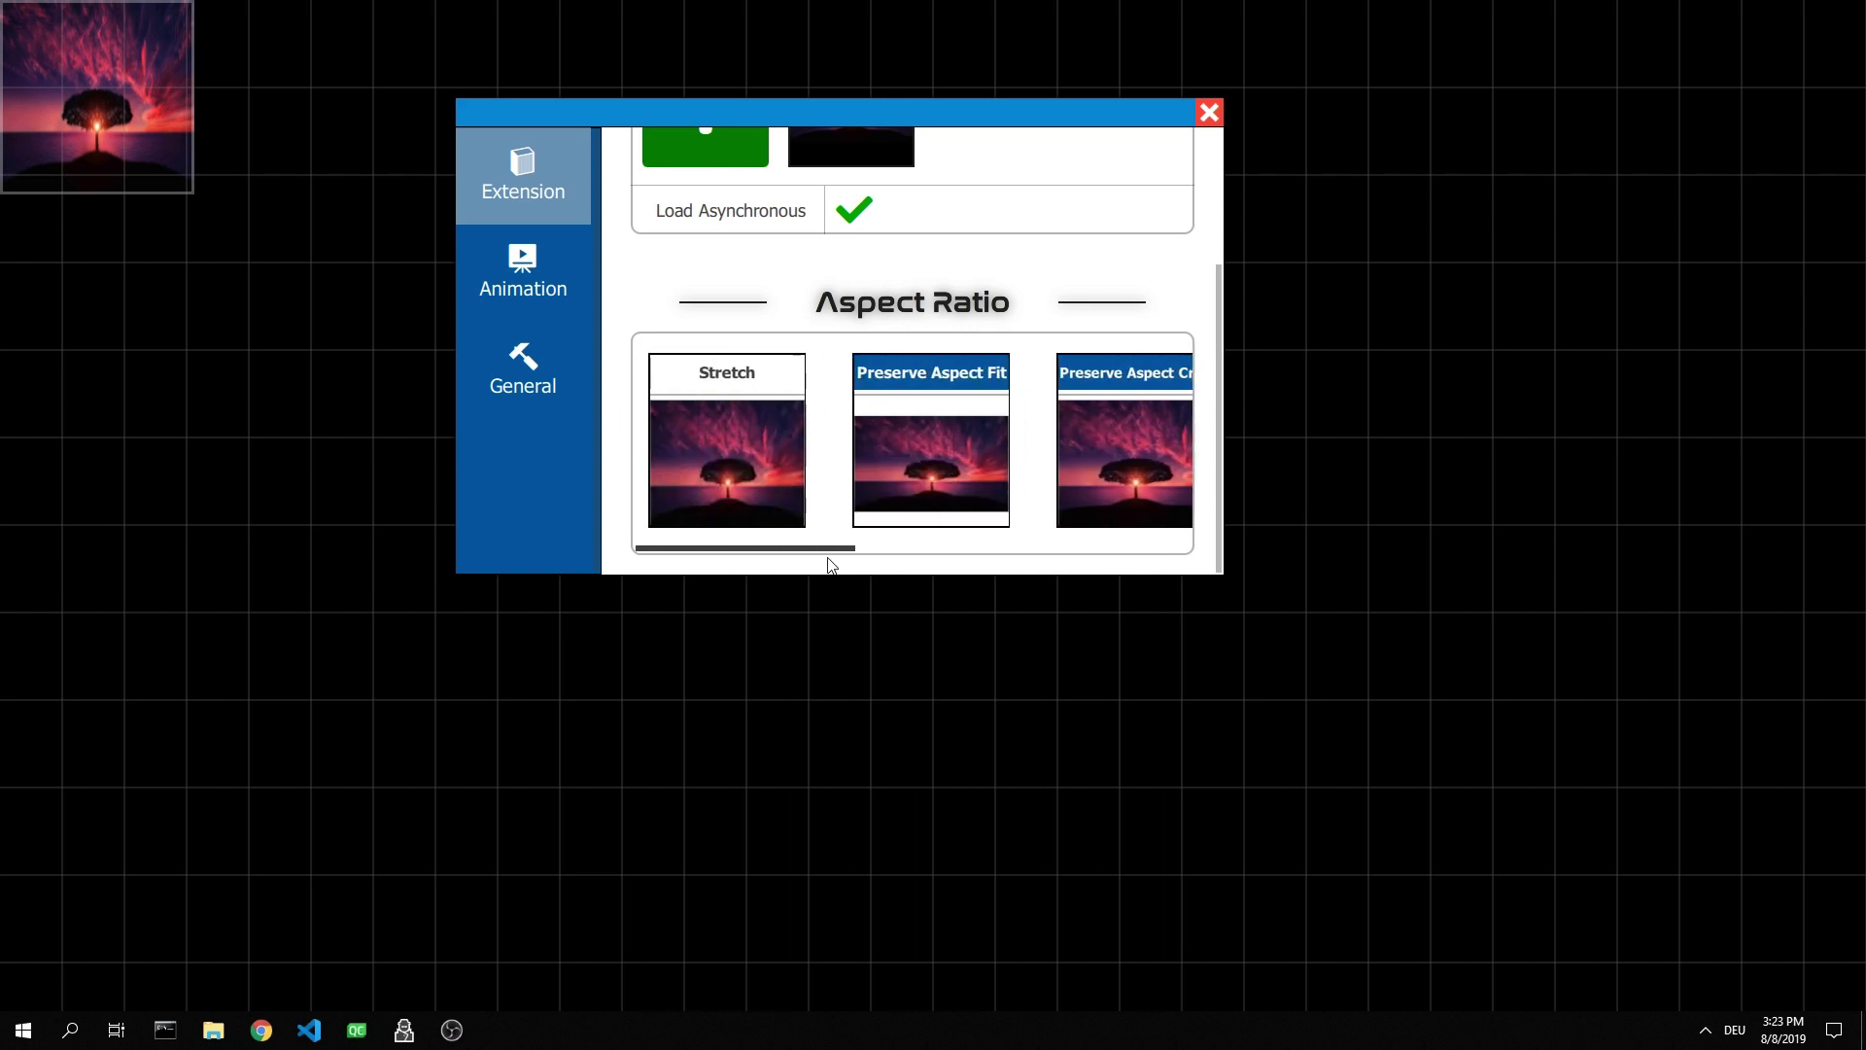
Set the image Aspect Ratio to Preserve Aspect Crop and close both designer windows
click(1069, 458)
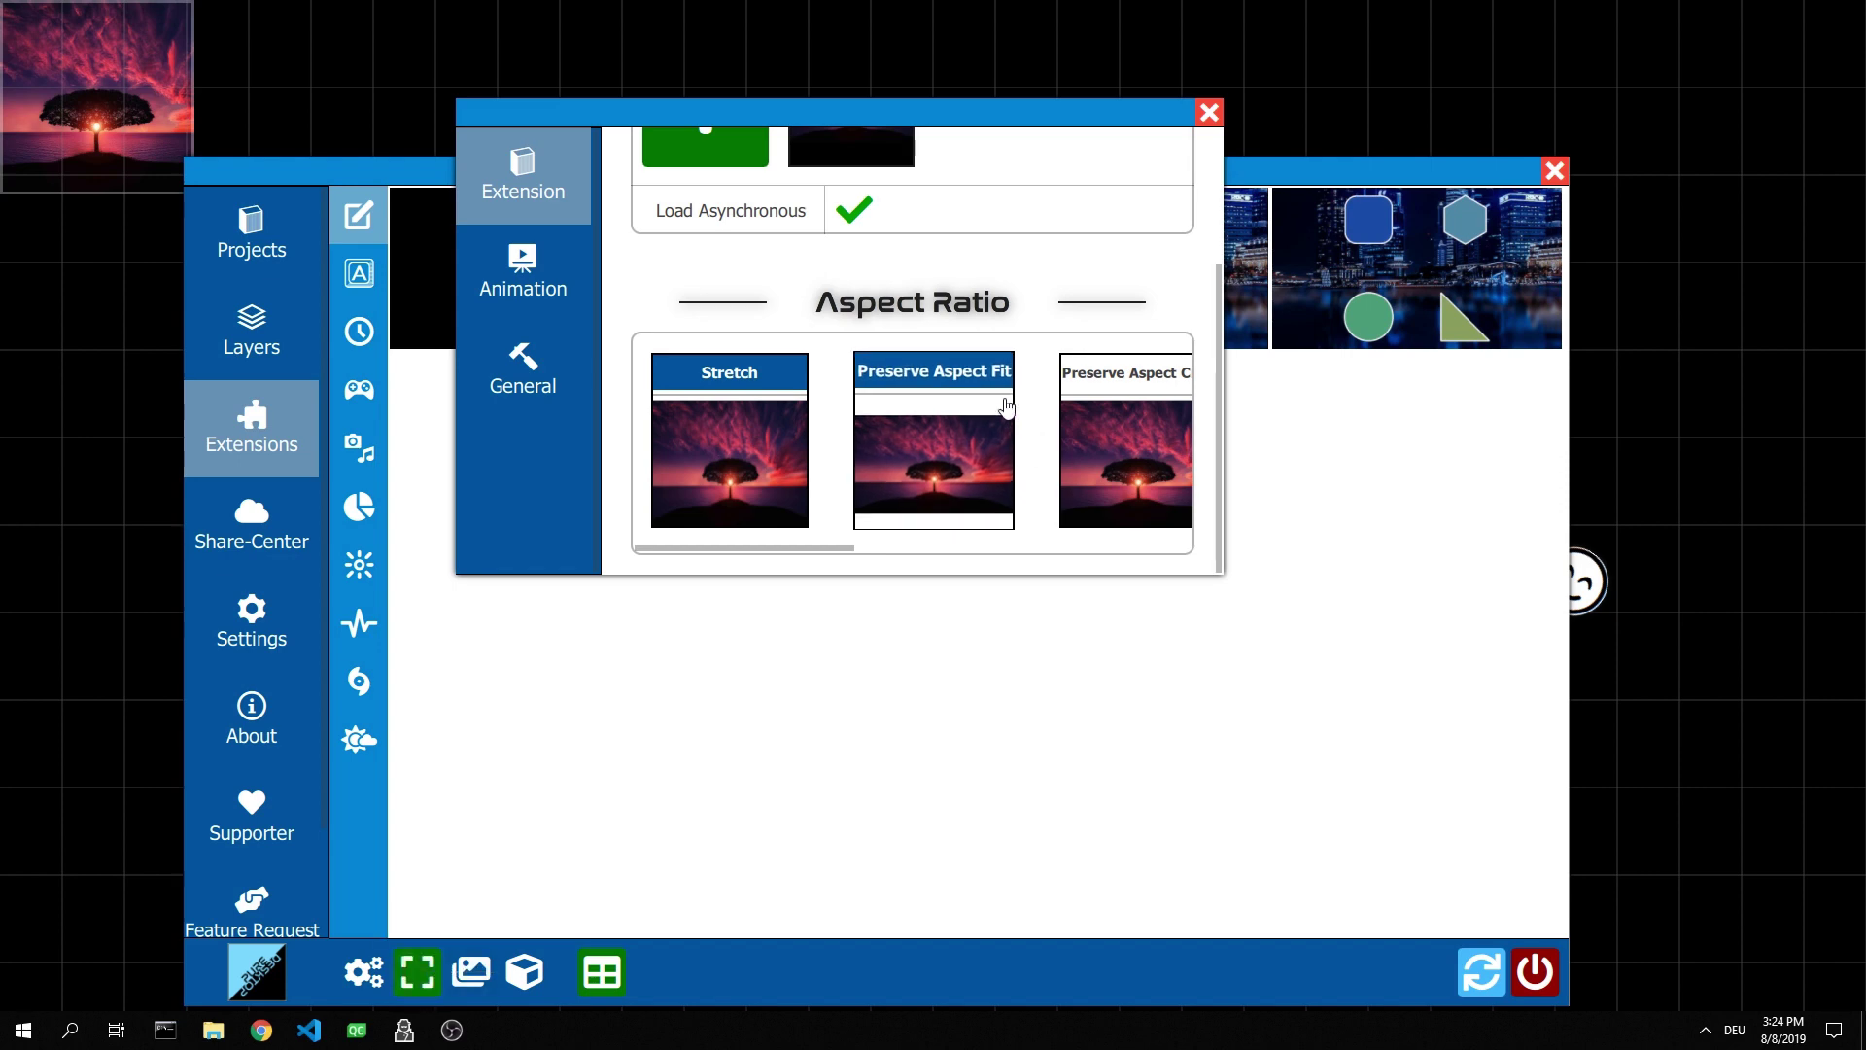
click(1553, 173)
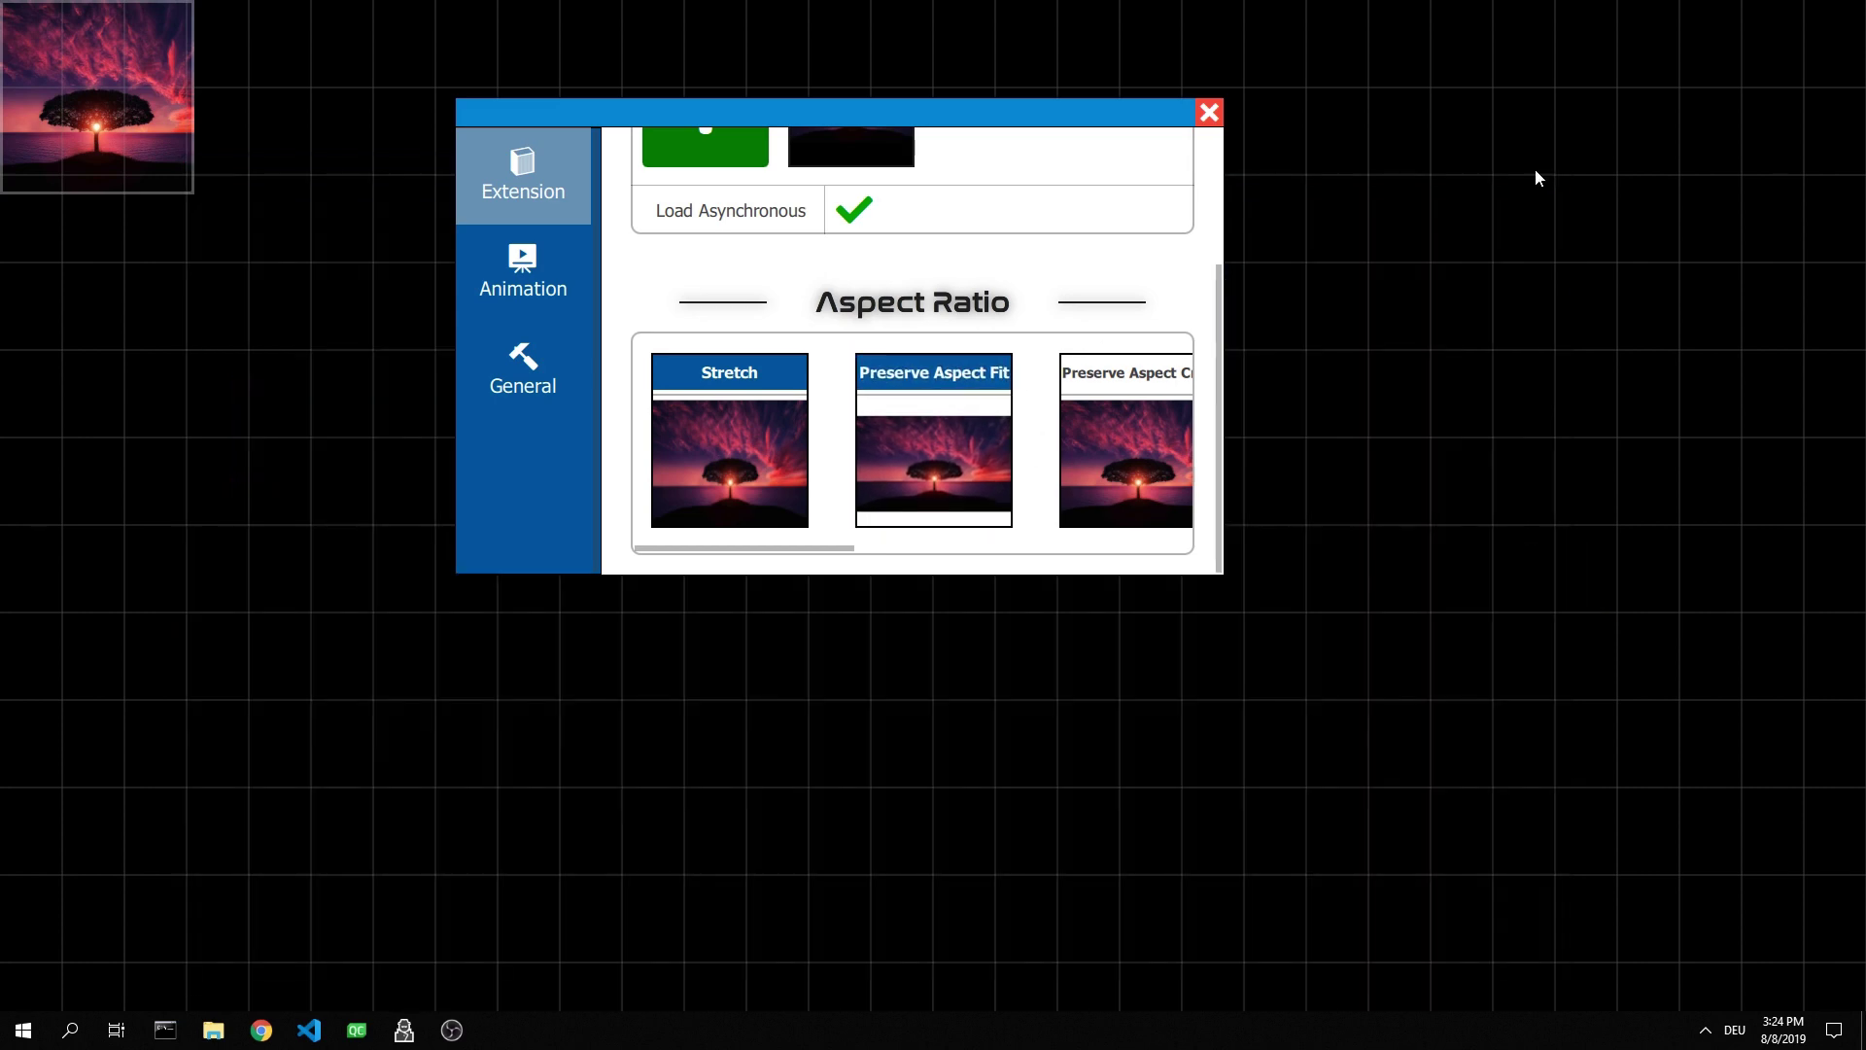
click(1209, 112)
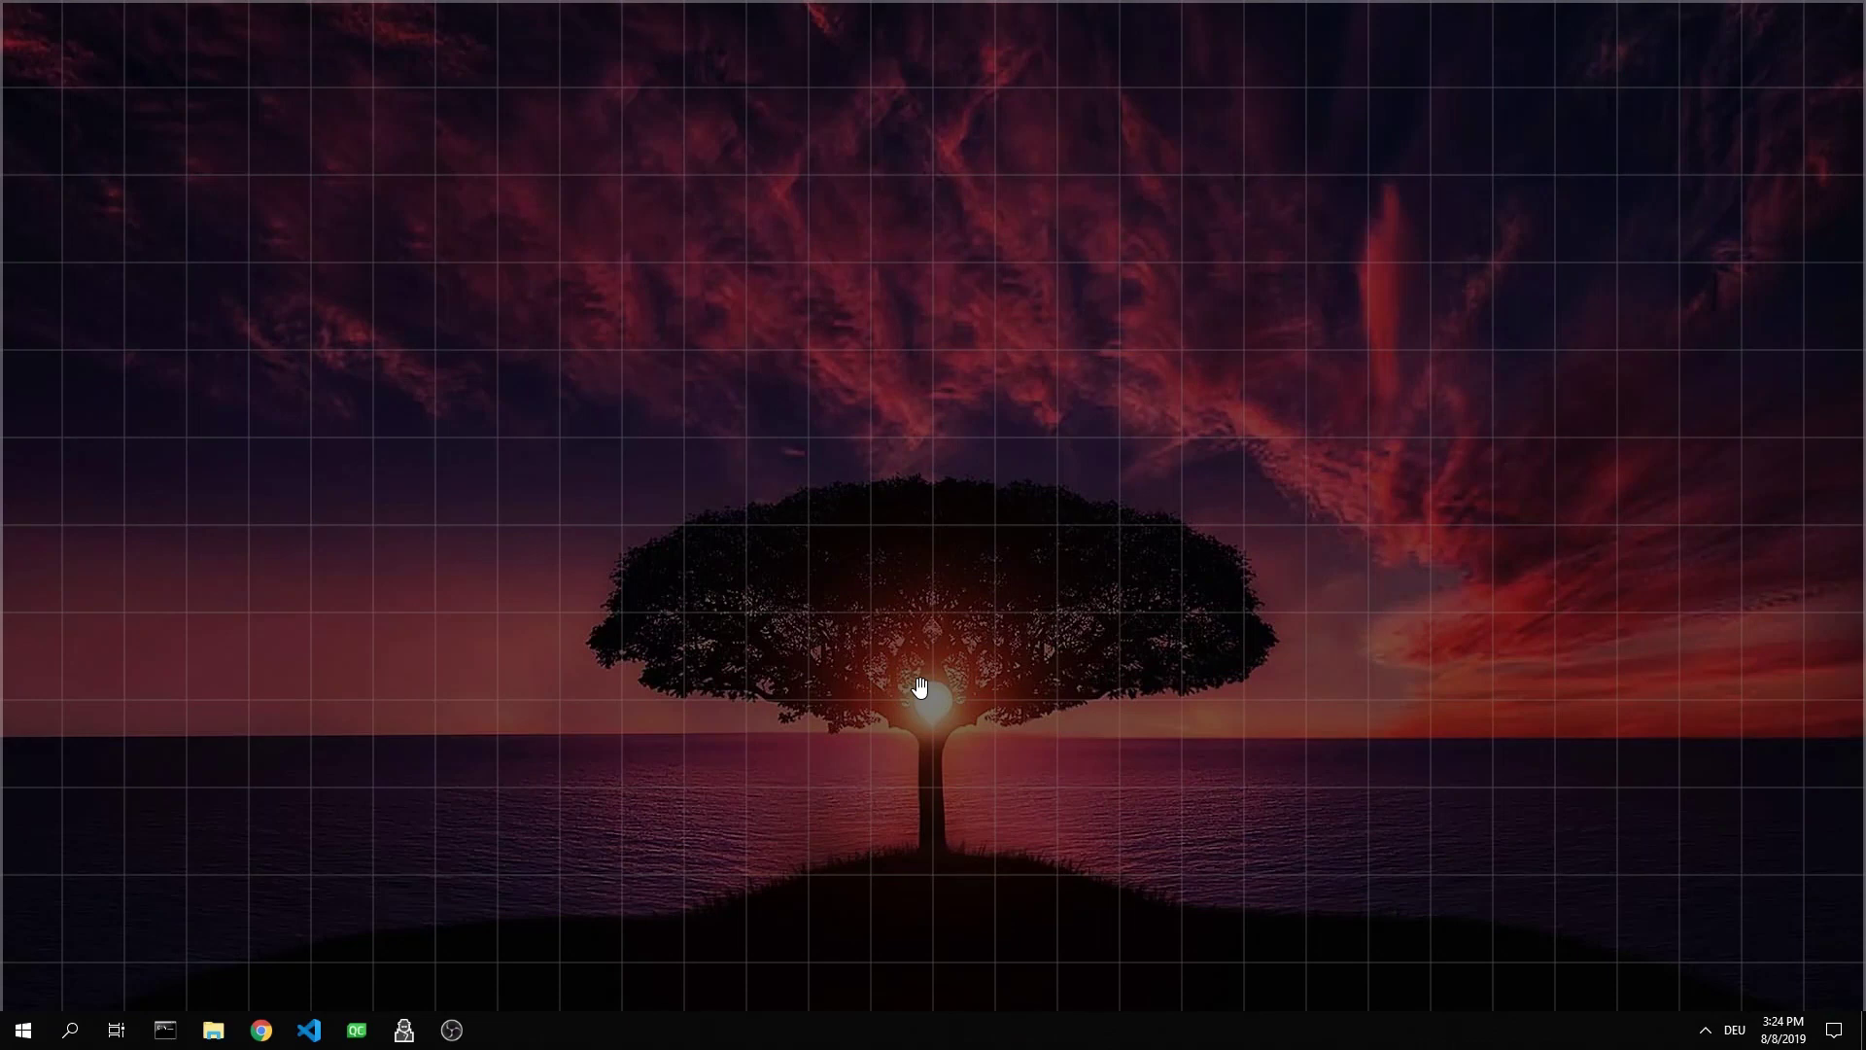
Add the Modern clock from the Clock extensions to the wallpaper
click(919, 687)
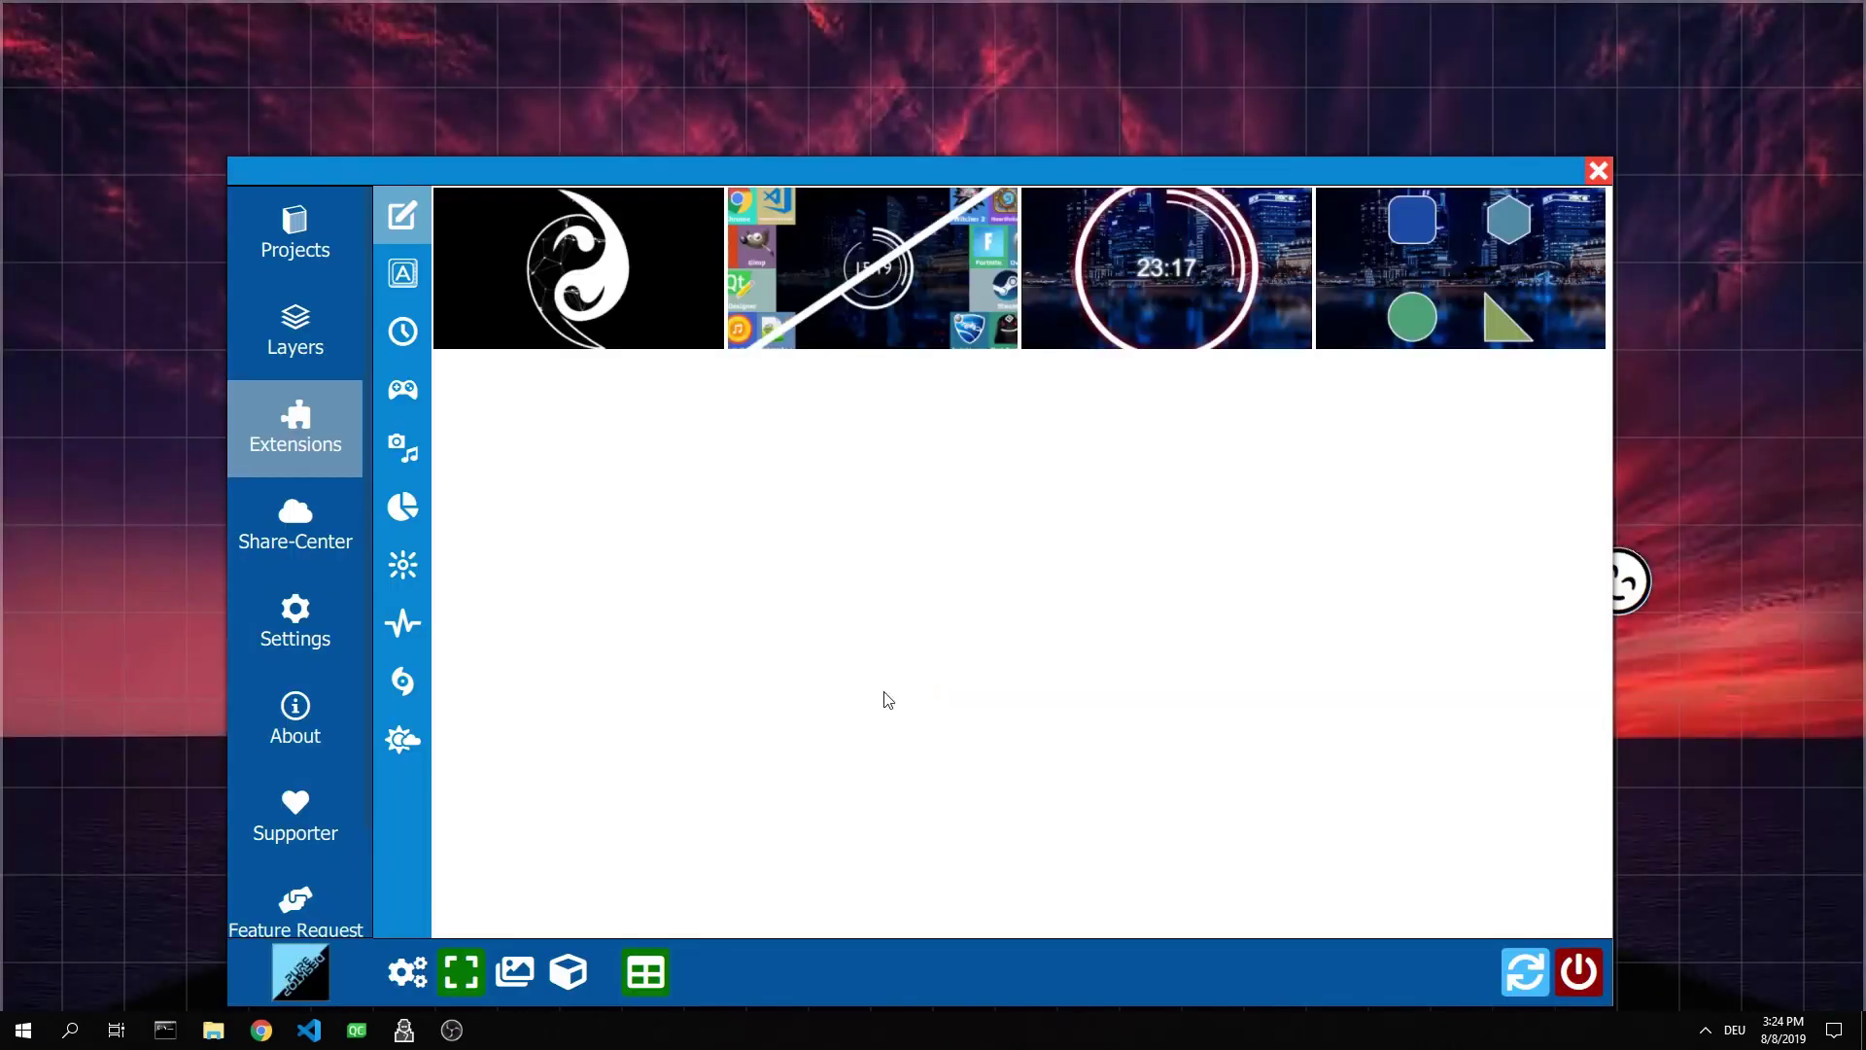
mouse_move(399, 500)
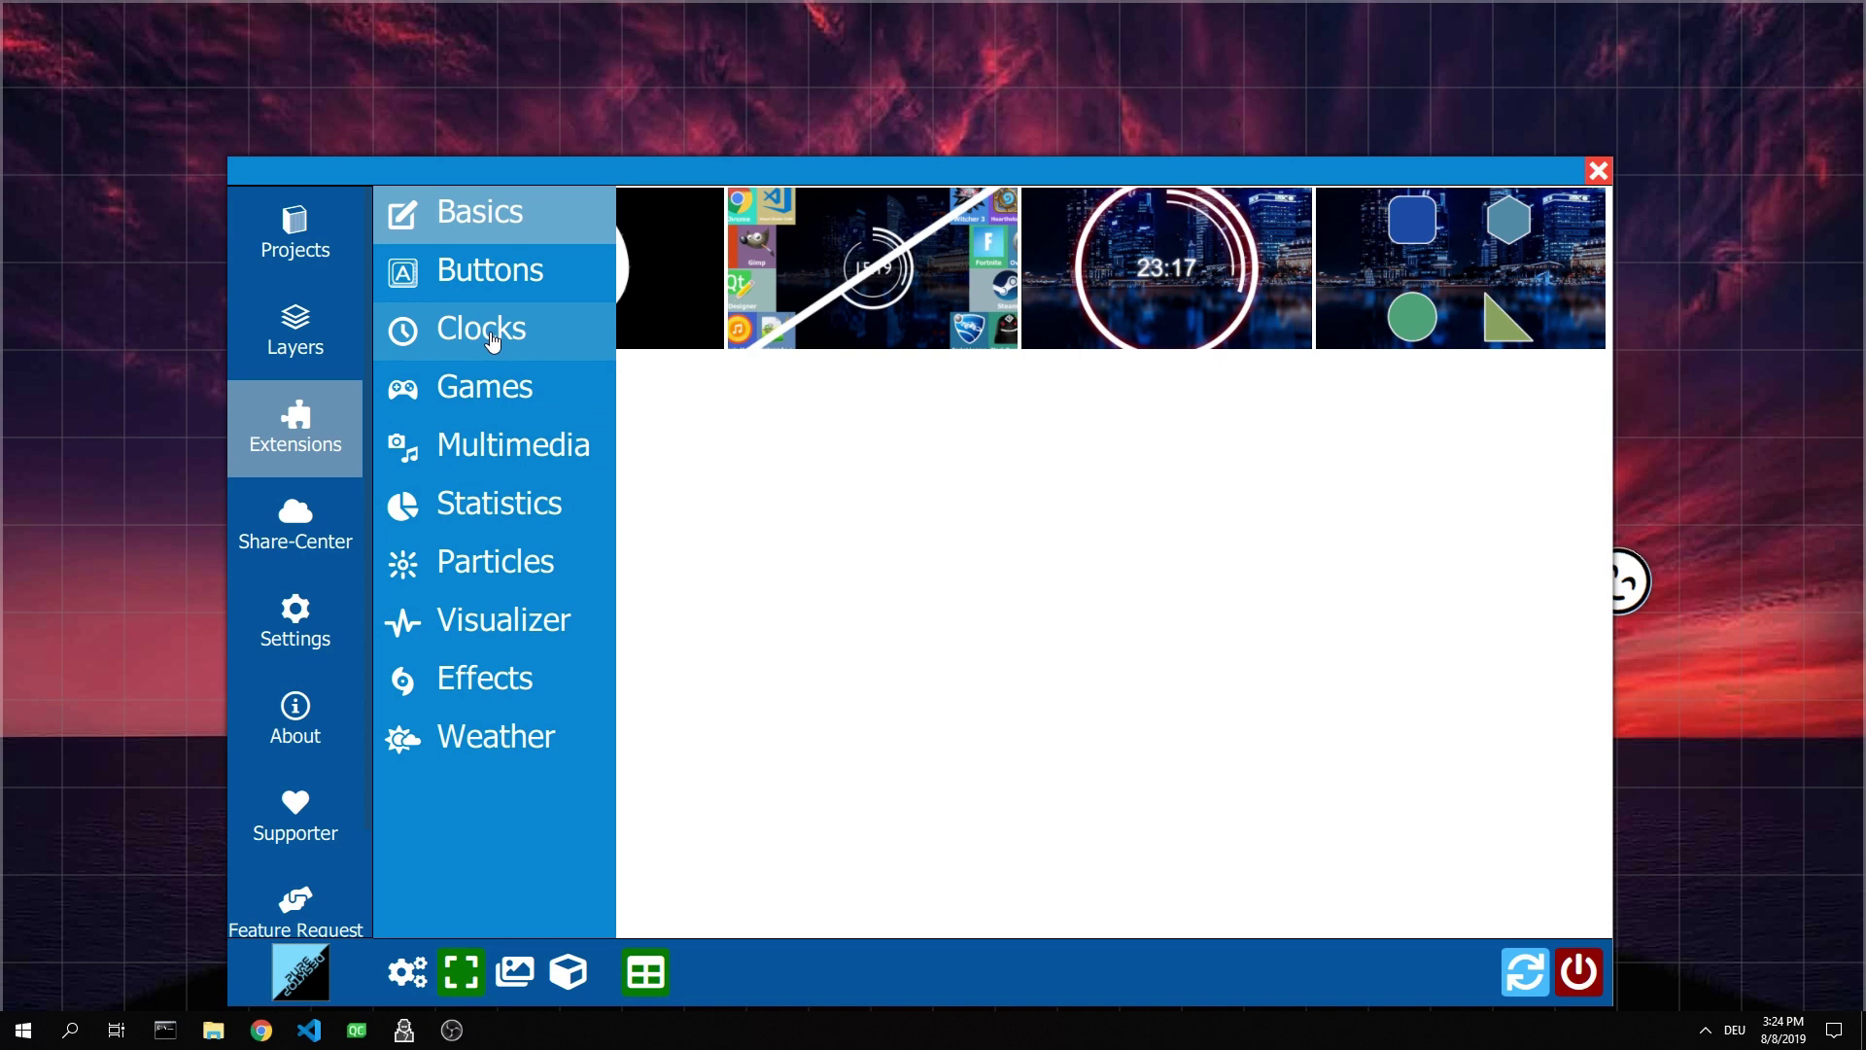
click(492, 337)
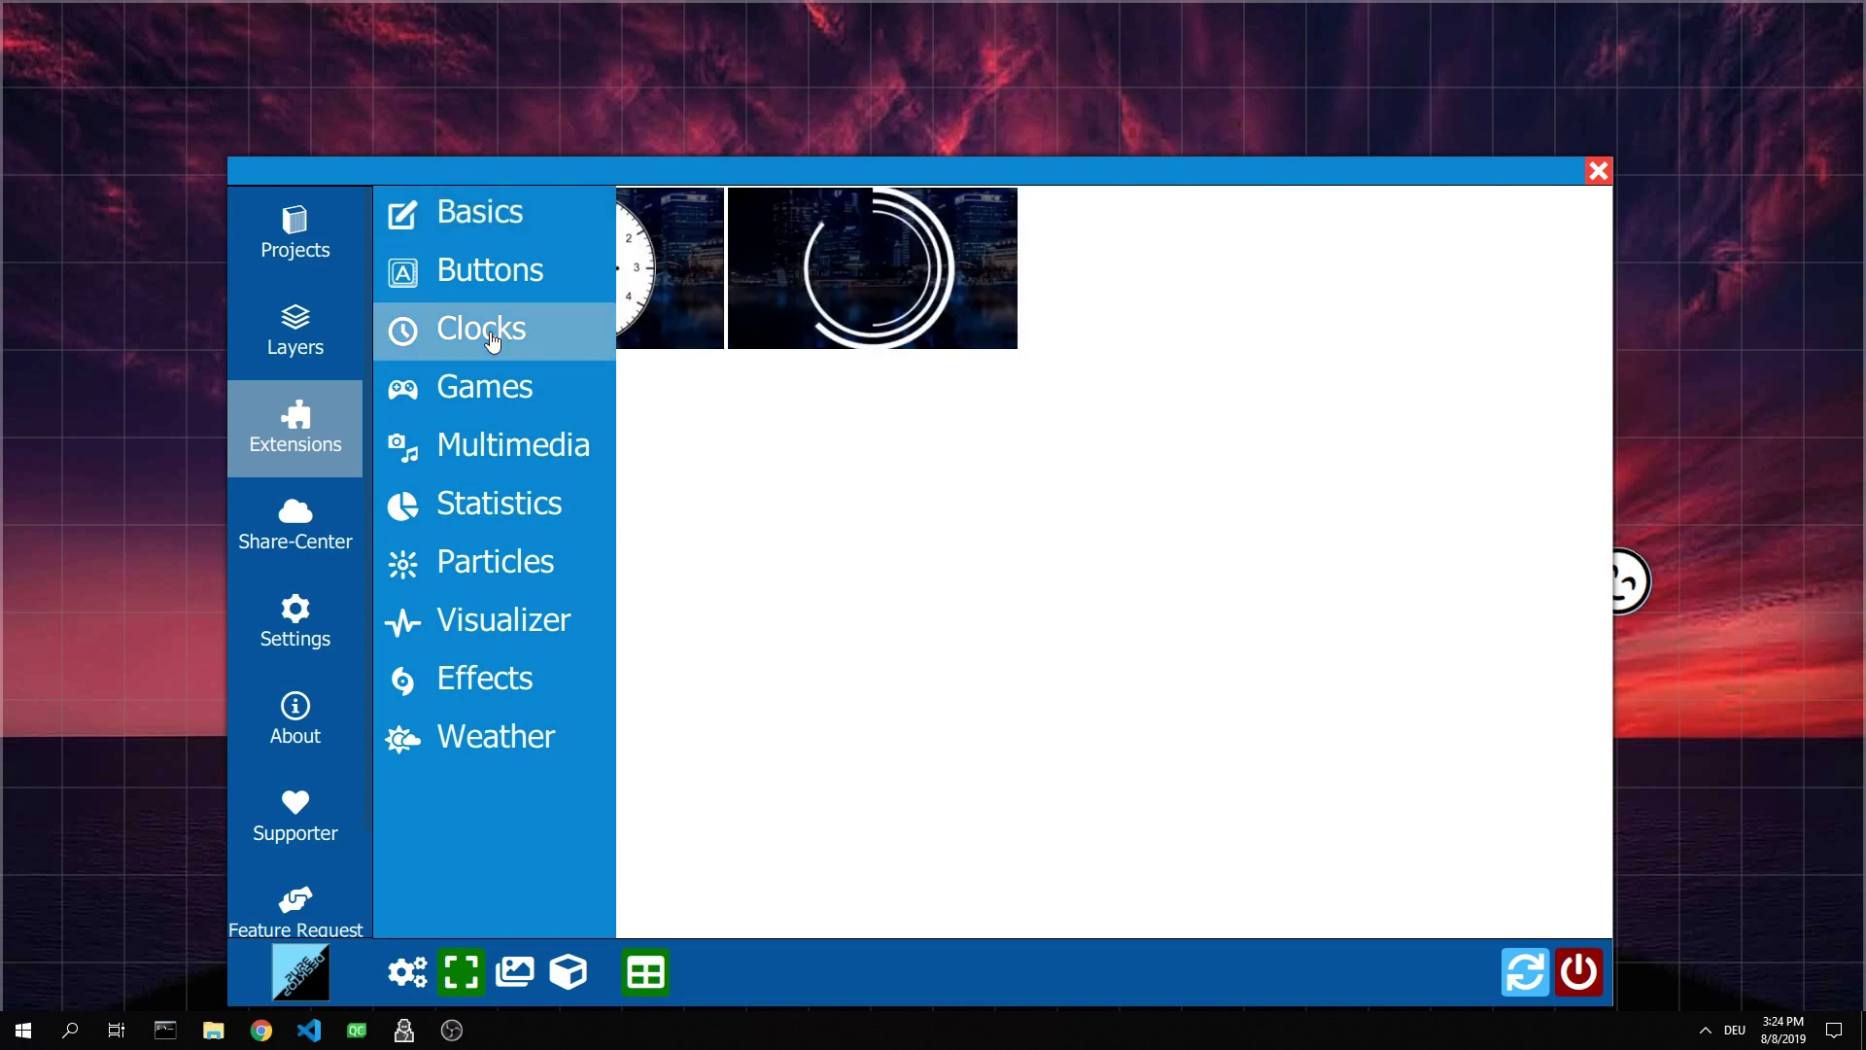
mouse_move(904, 301)
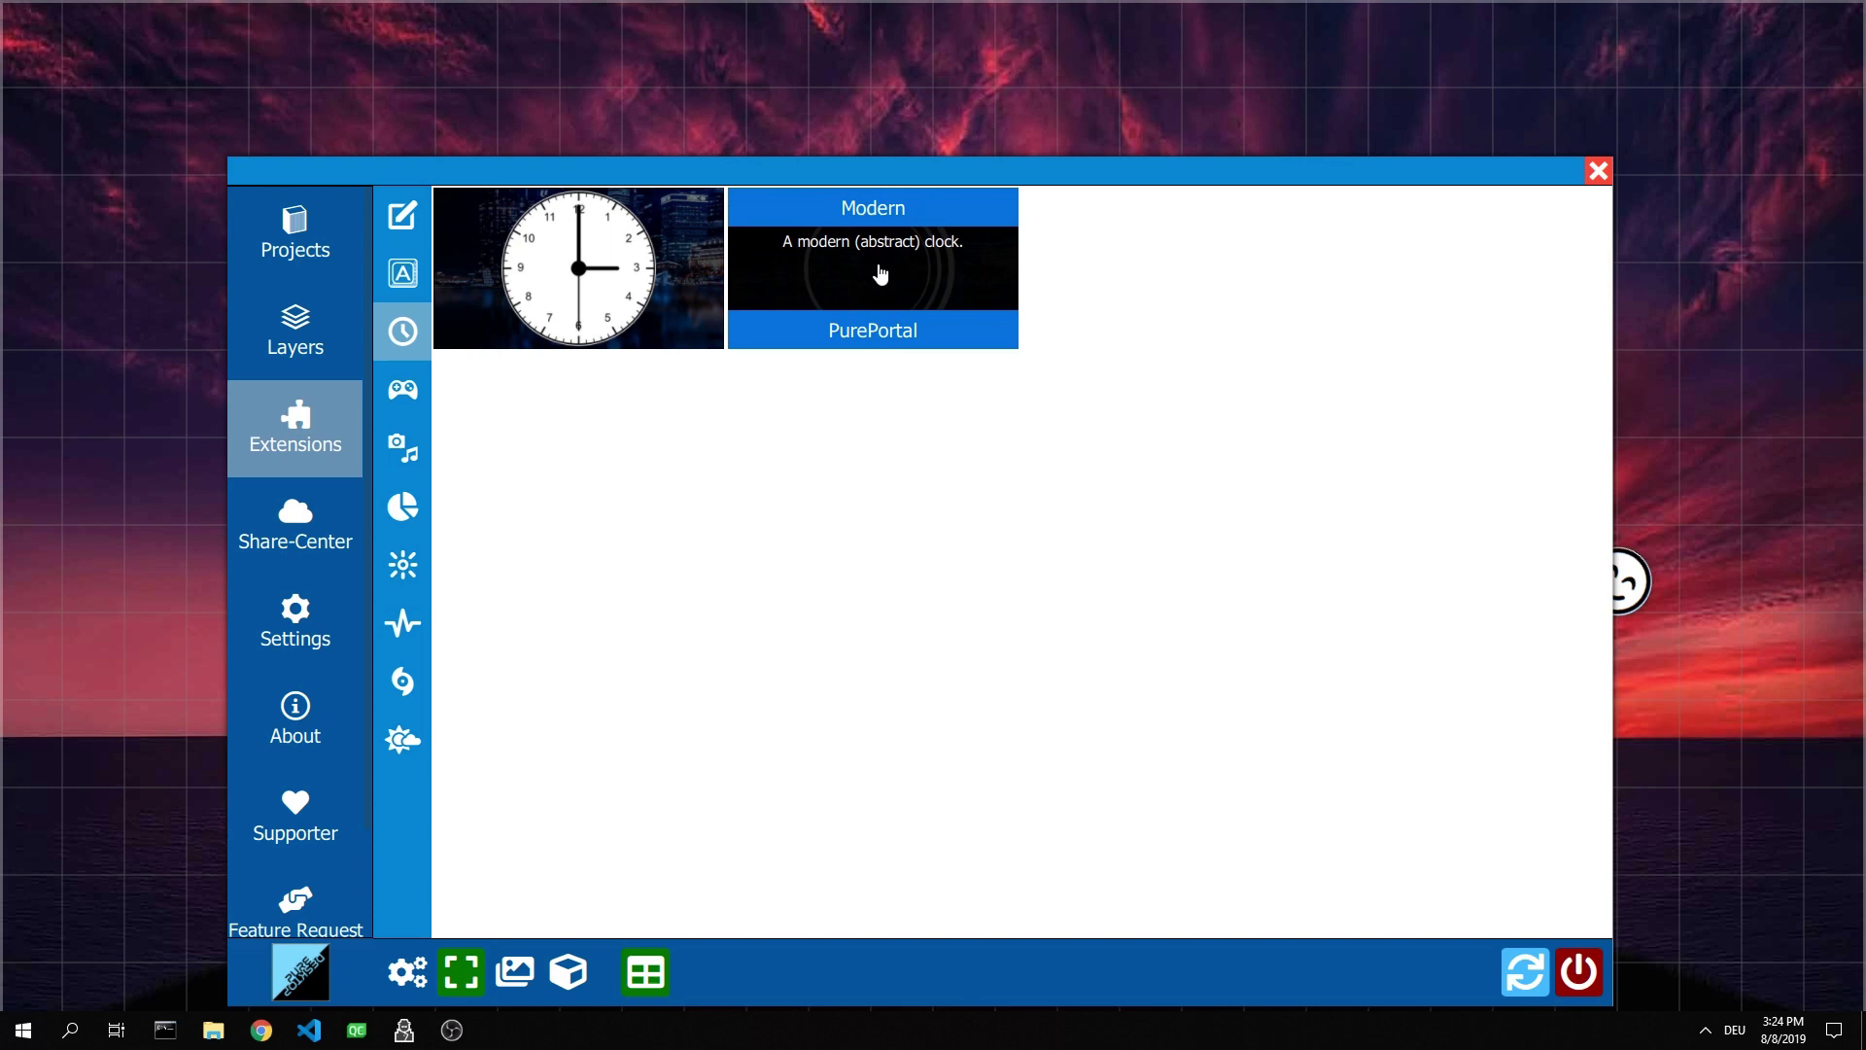
click(876, 276)
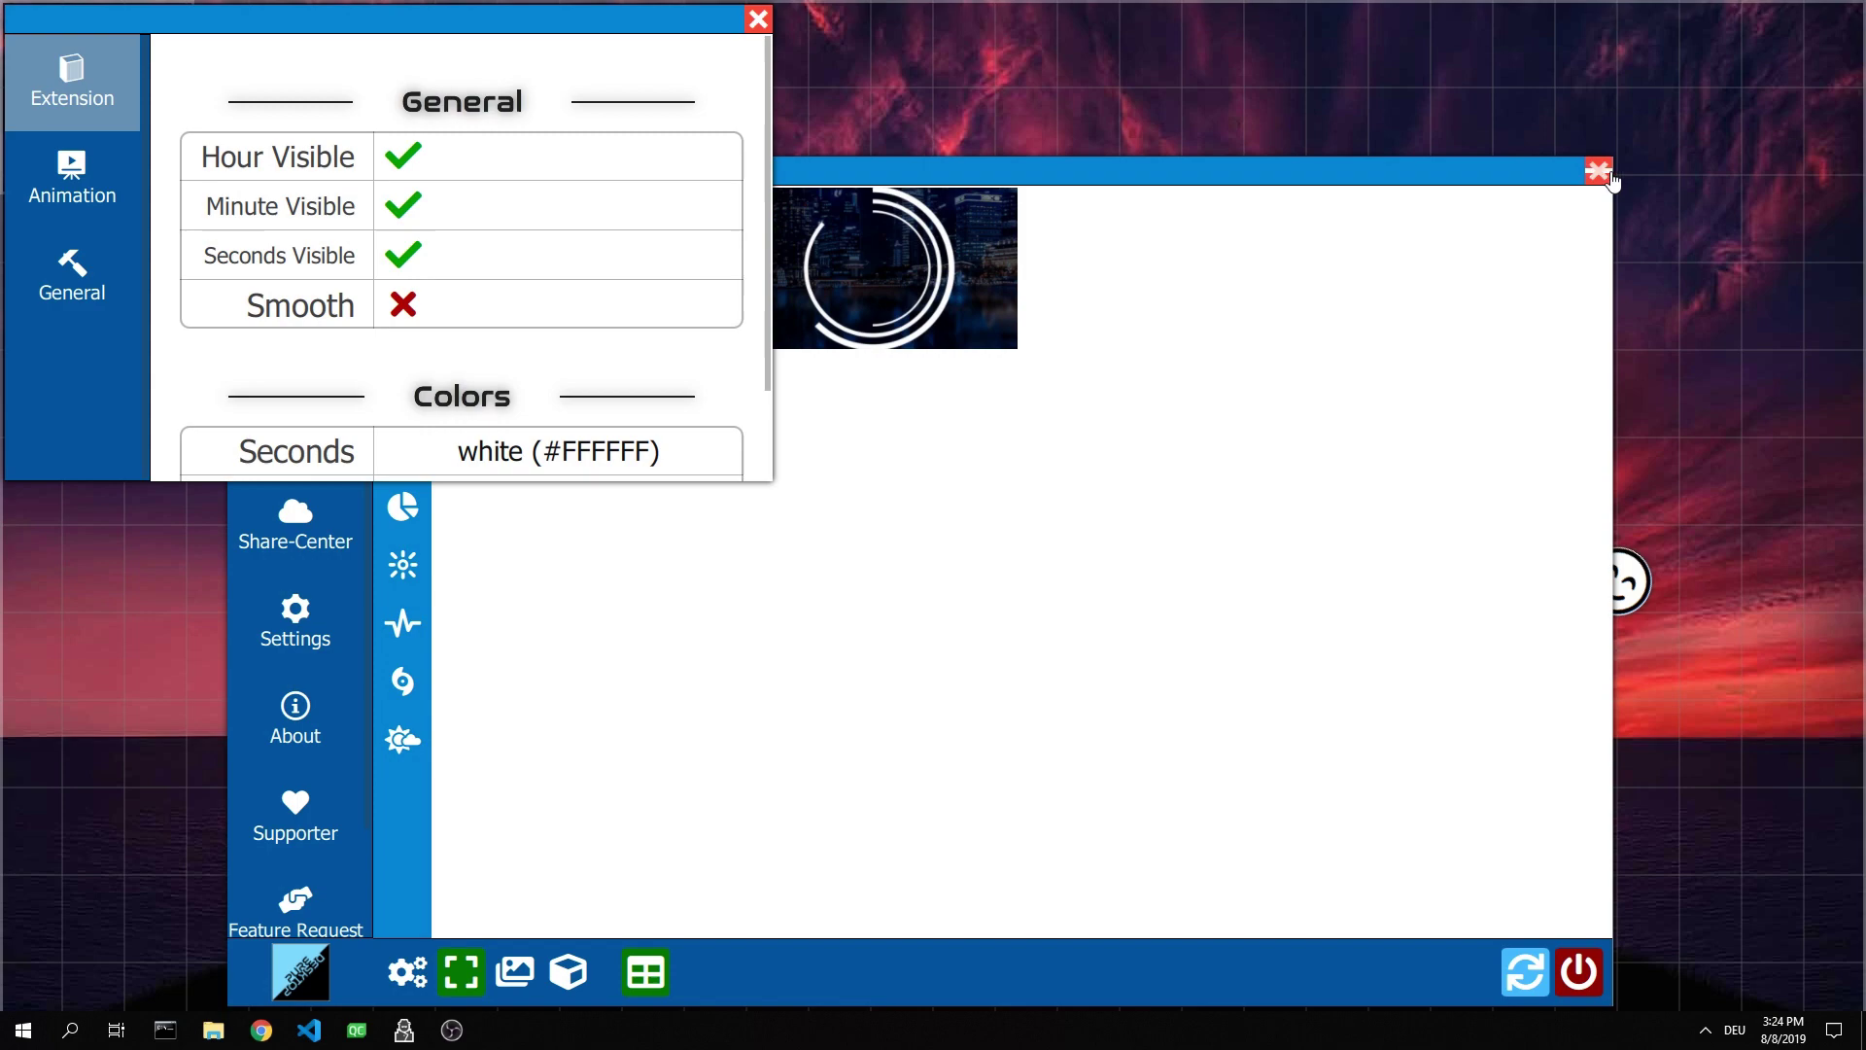
Move and enlarge the clock widget so it sits centred over the tree
click(1599, 173)
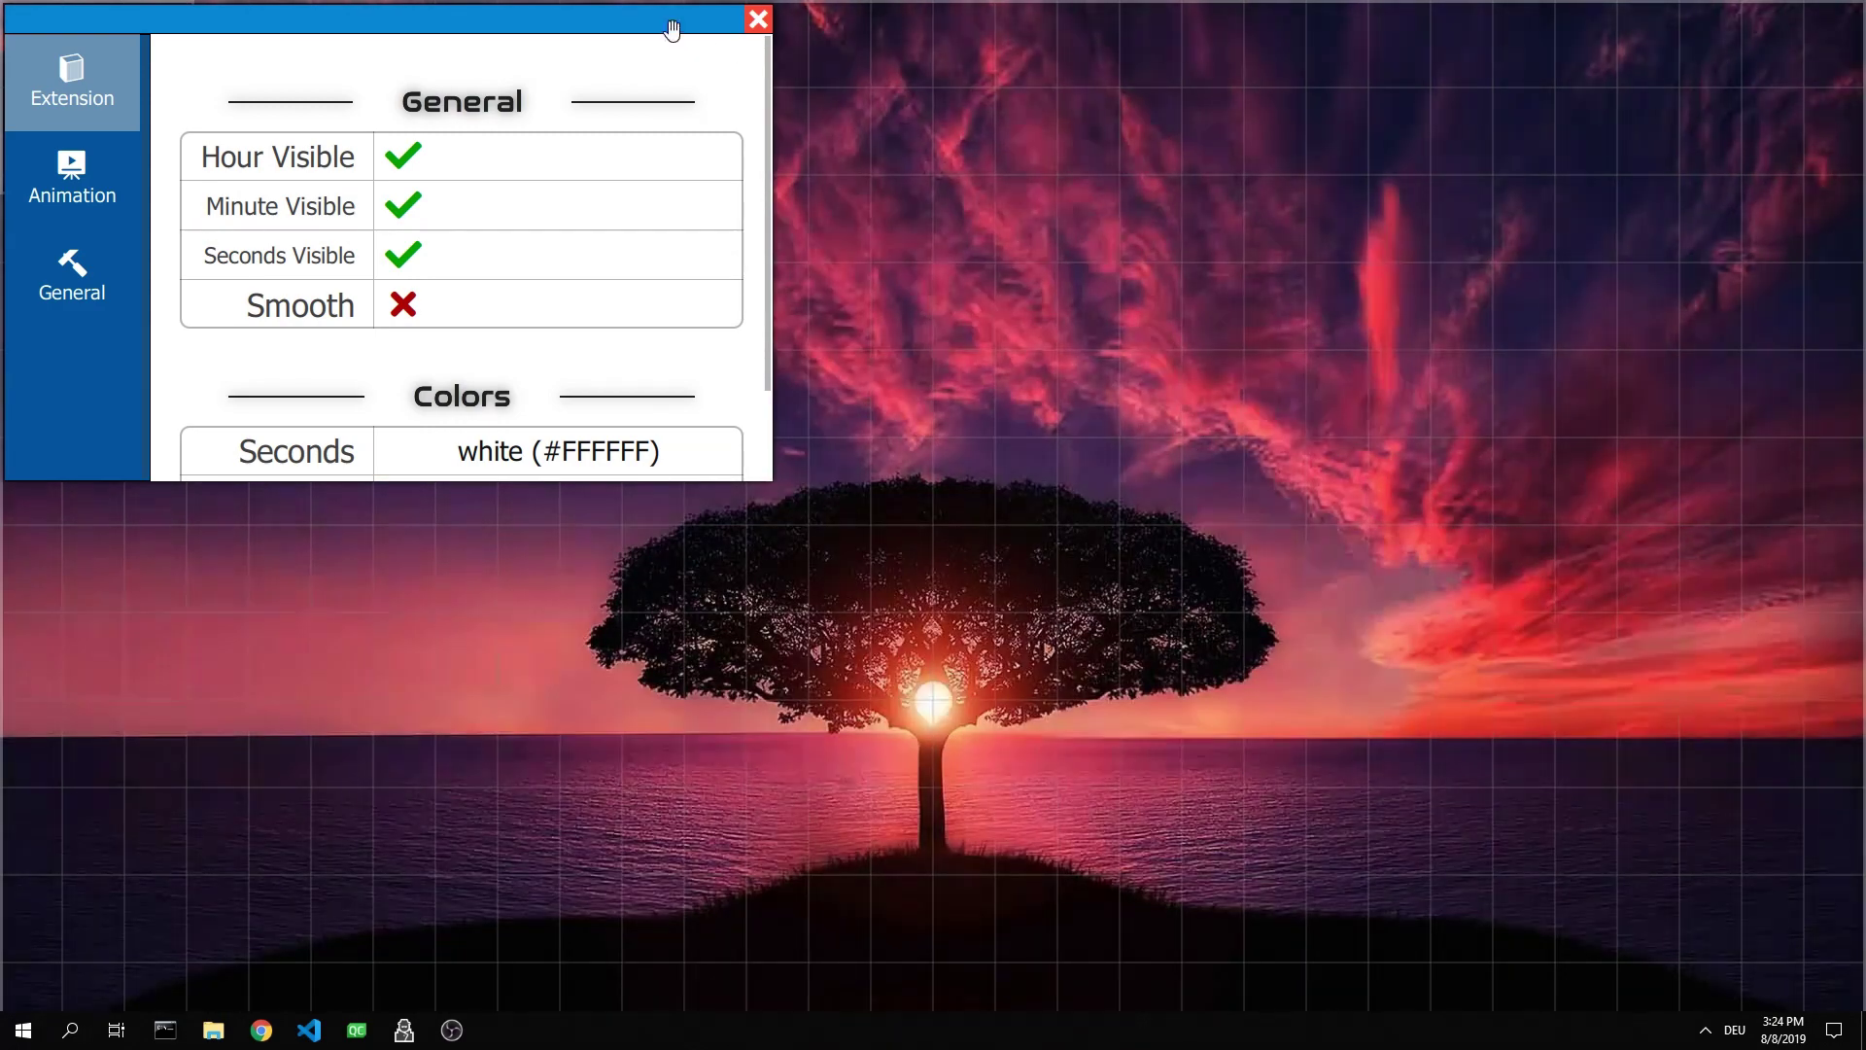
drag(675, 21, 904, 377)
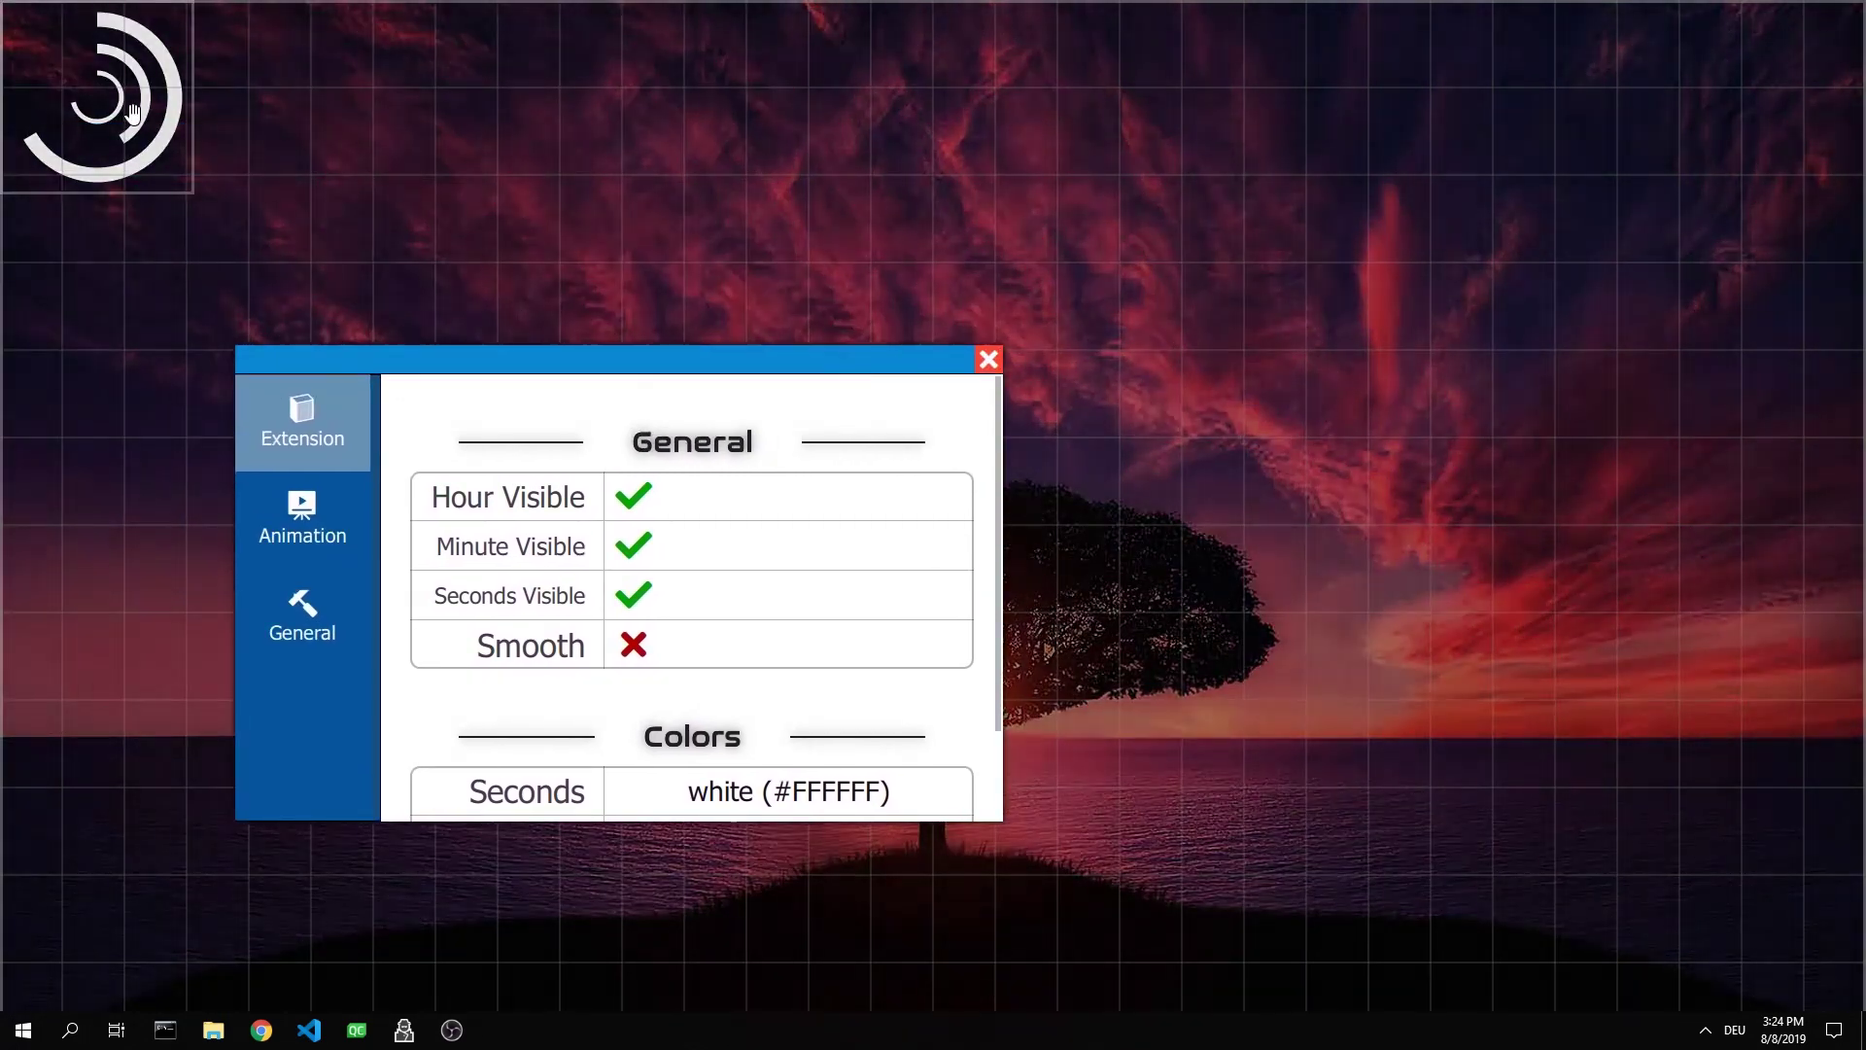
drag(97, 97, 917, 149)
drag(1011, 249, 1105, 418)
drag(819, 375, 697, 234)
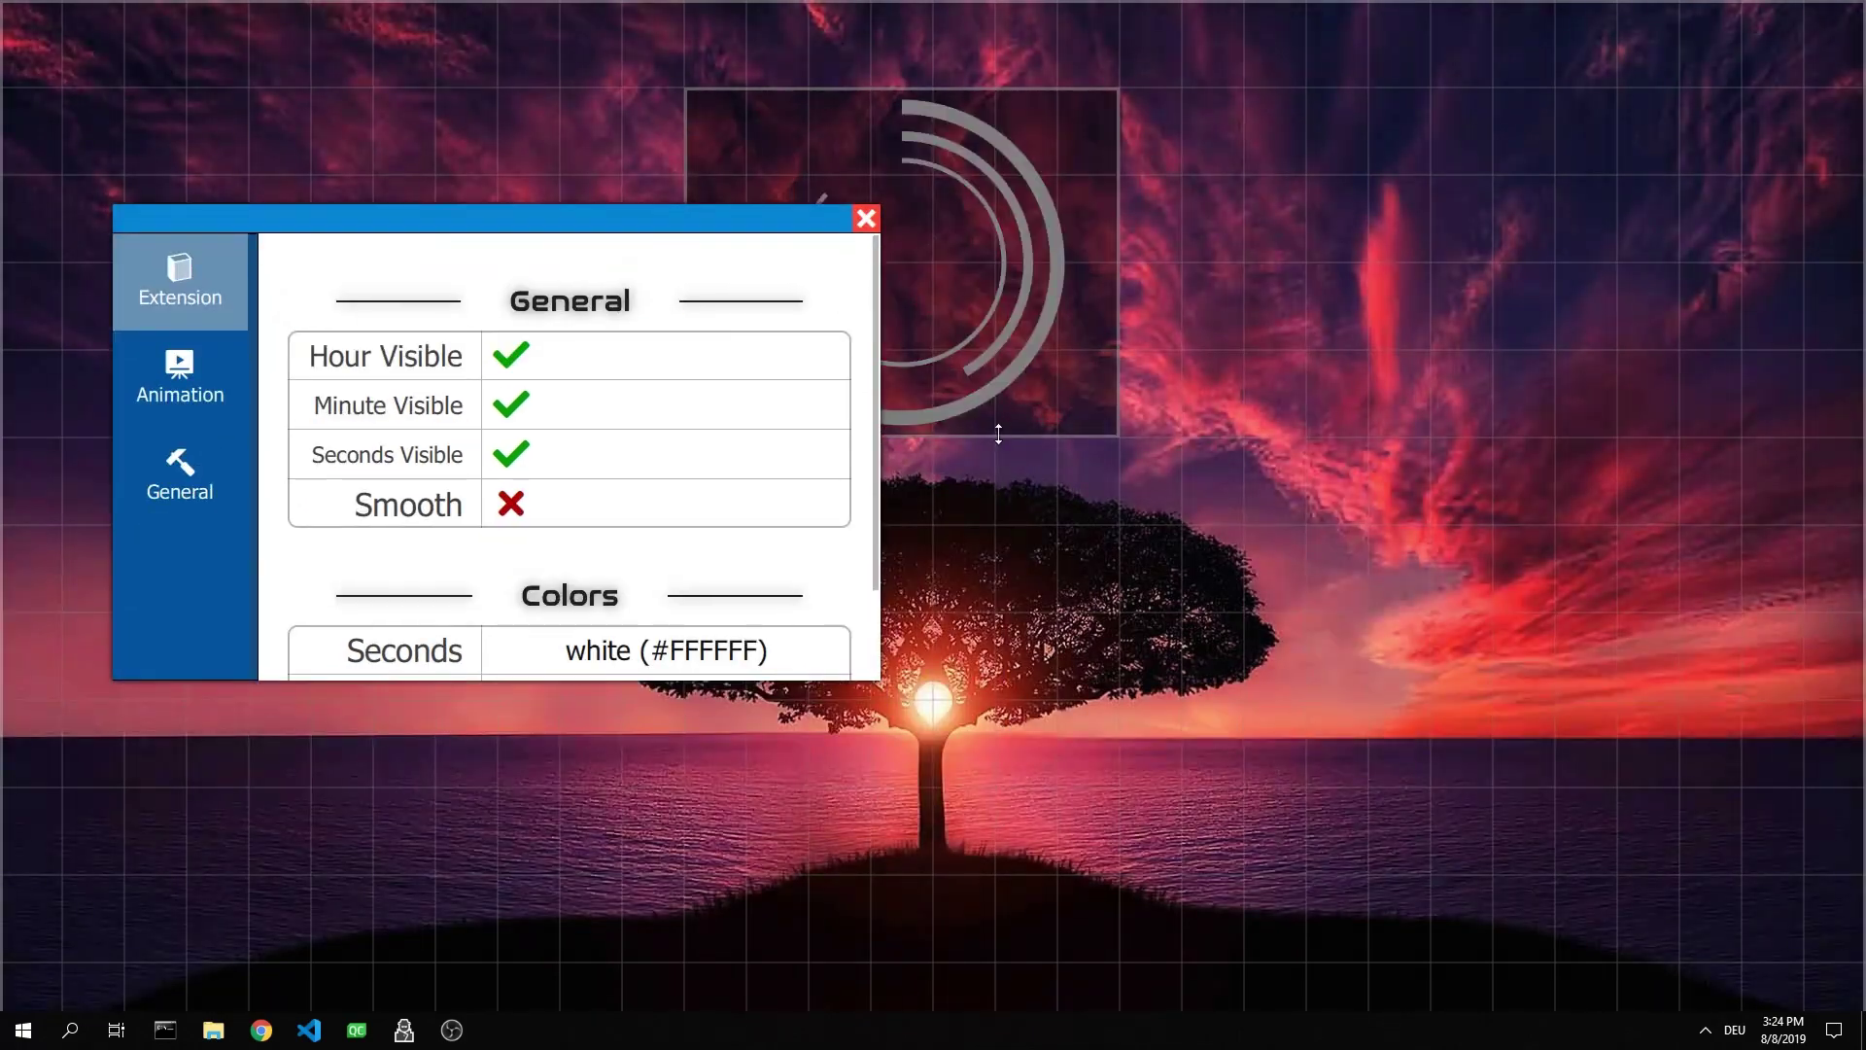
drag(992, 428, 1057, 754)
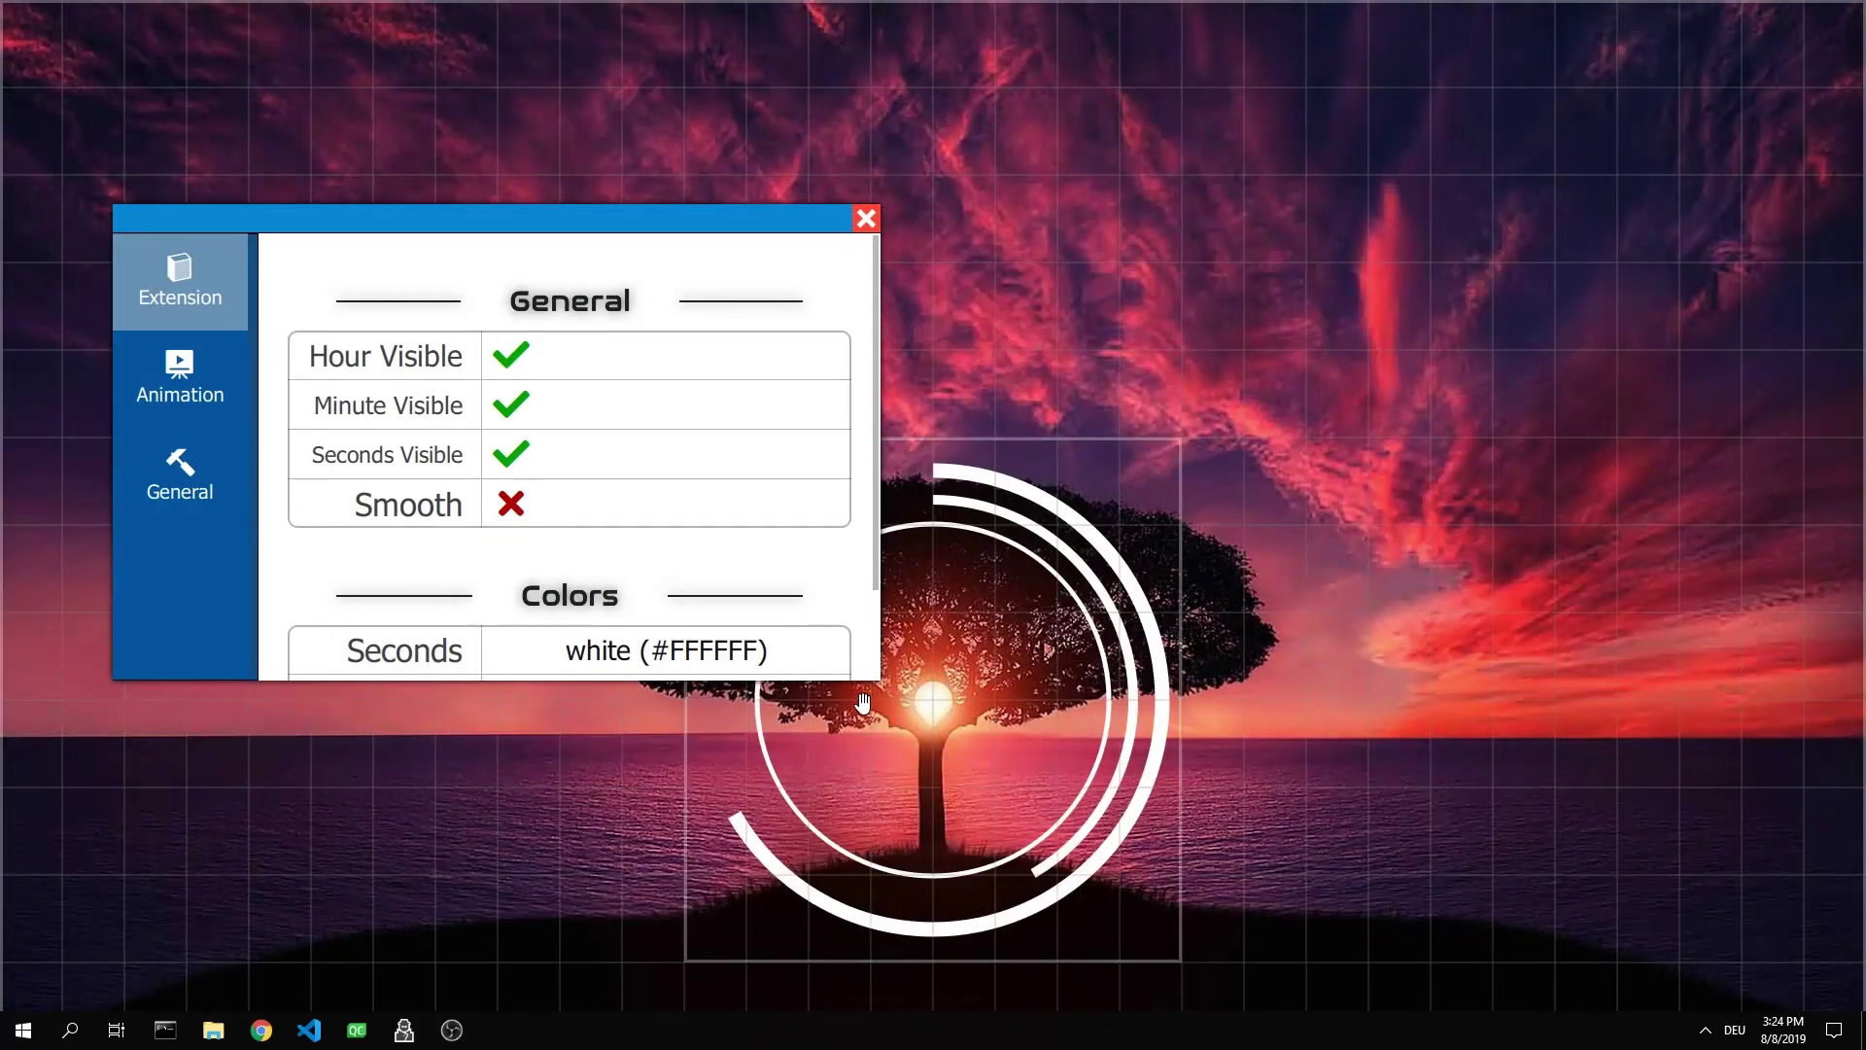
scroll(446, 583, down, 2)
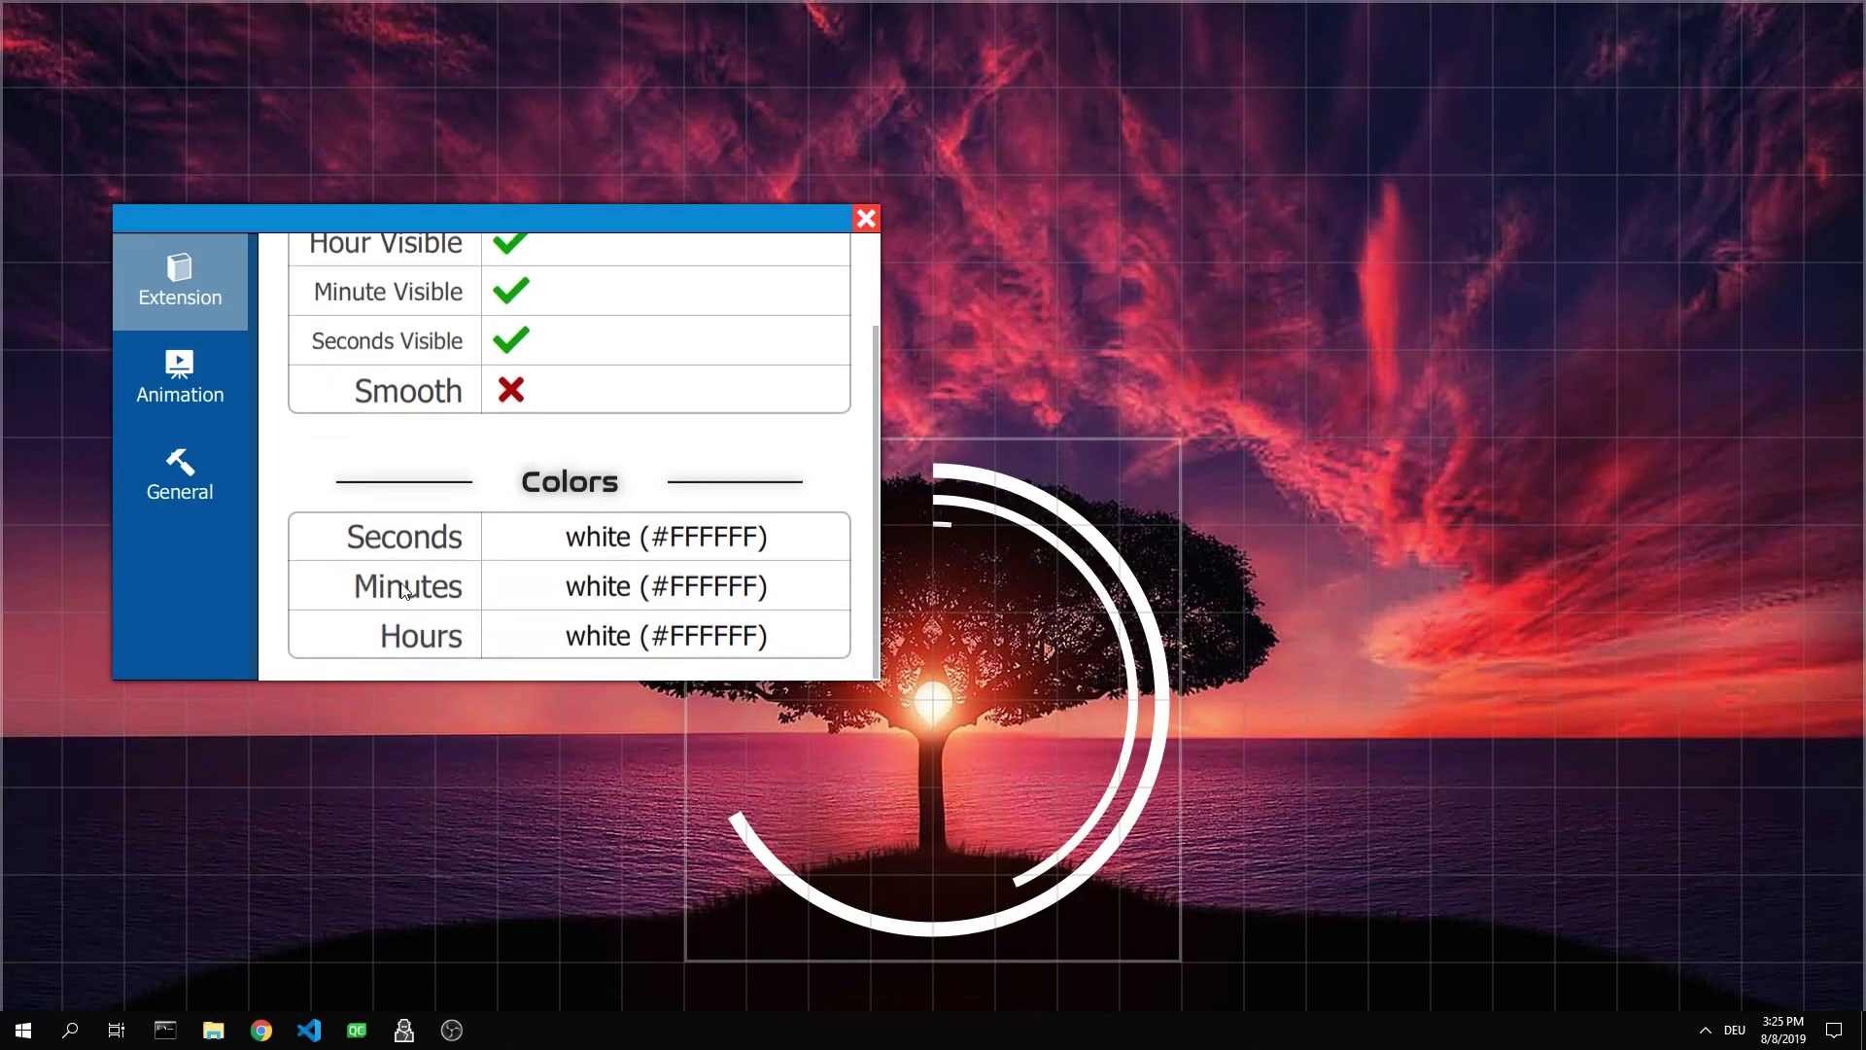
Colour the seconds ring #961919 and the minutes ring #820000
click(577, 562)
drag(1099, 365, 1138, 359)
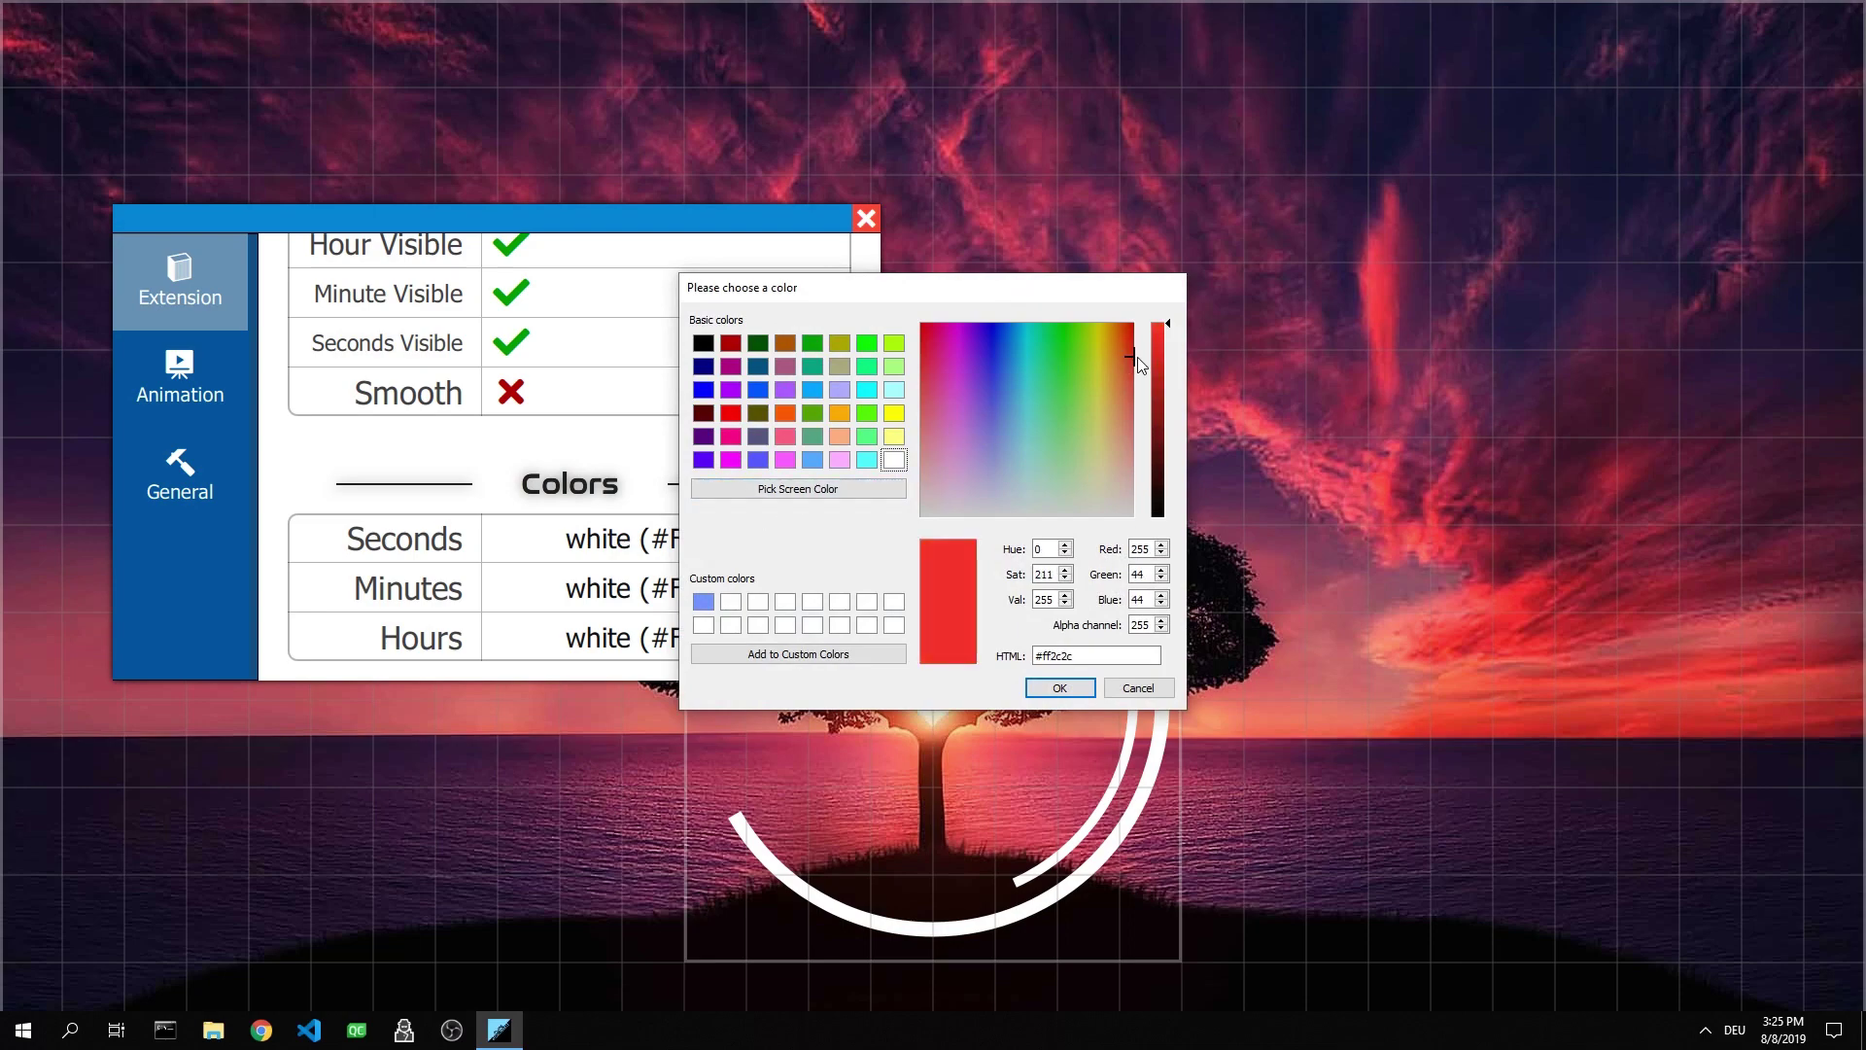
click(1157, 403)
click(1059, 687)
click(603, 588)
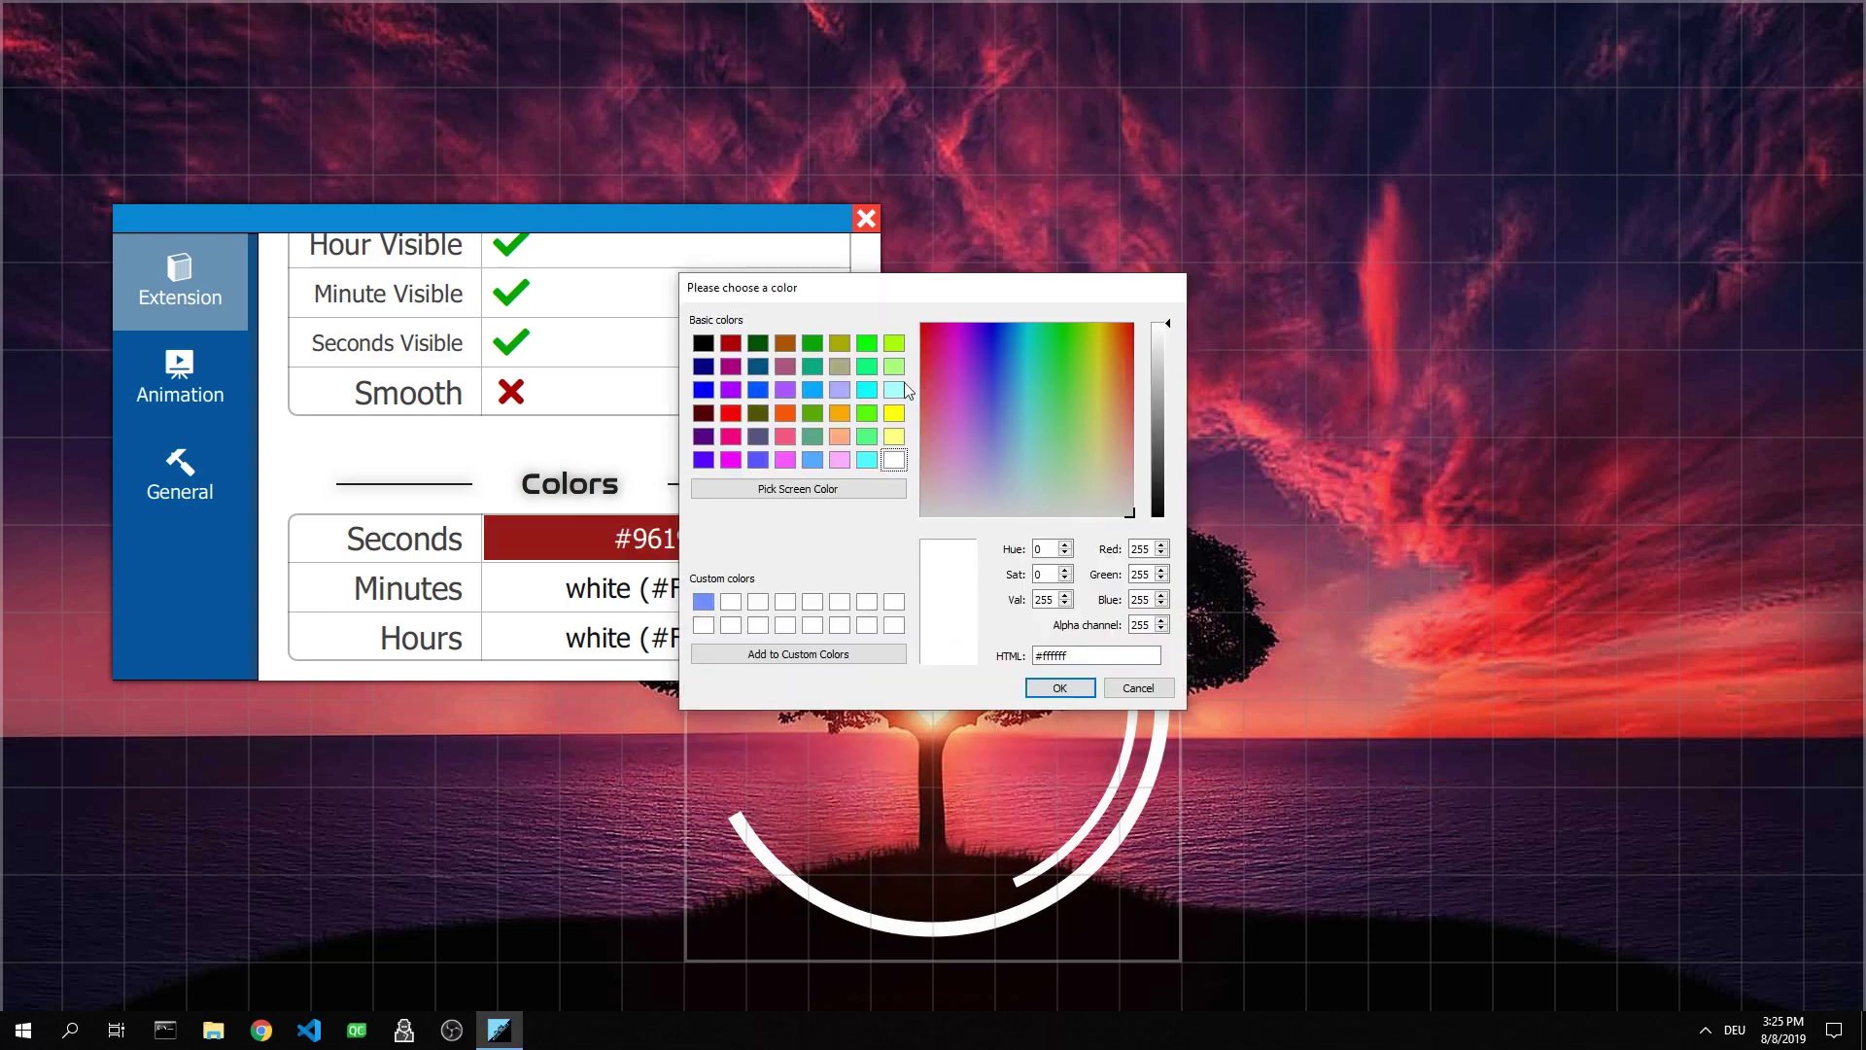
click(1132, 324)
click(1162, 413)
click(1059, 687)
Colour the hours ring #5B1212 and enable Smooth clock motion
click(602, 637)
click(1130, 363)
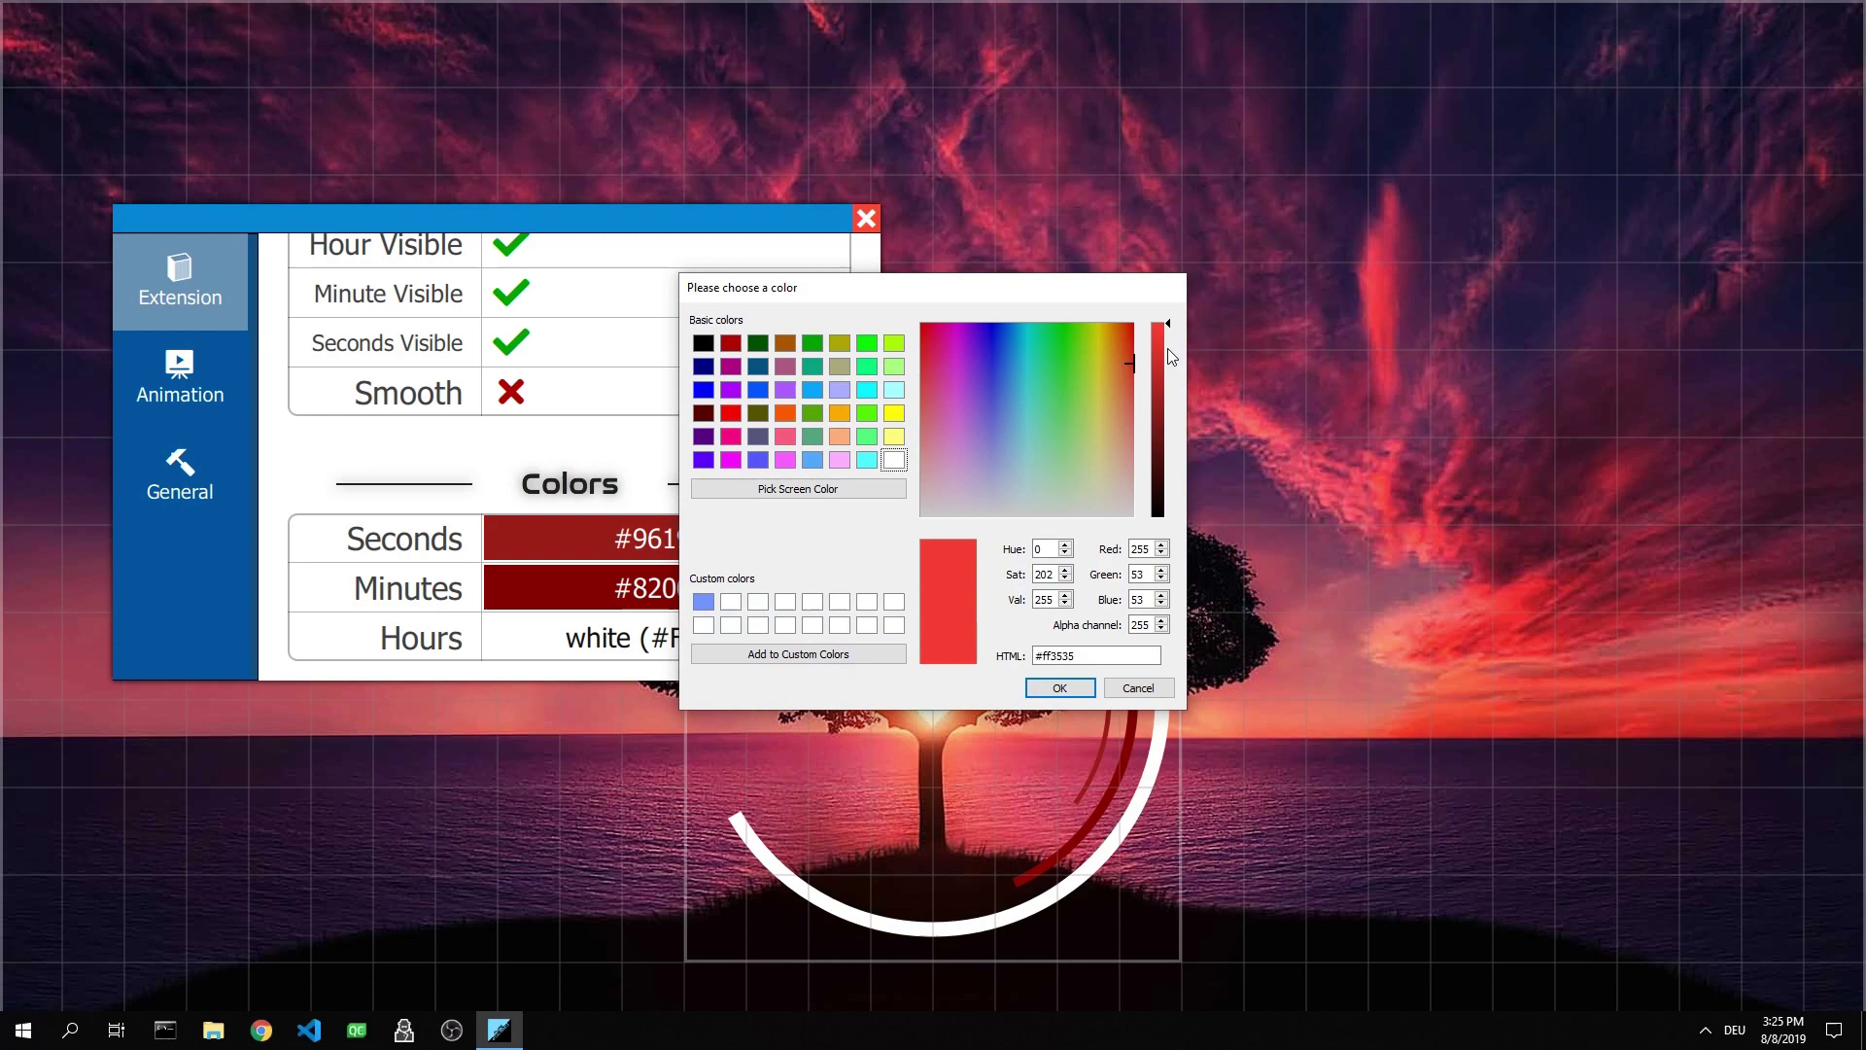
drag(1160, 361, 1160, 447)
click(1059, 688)
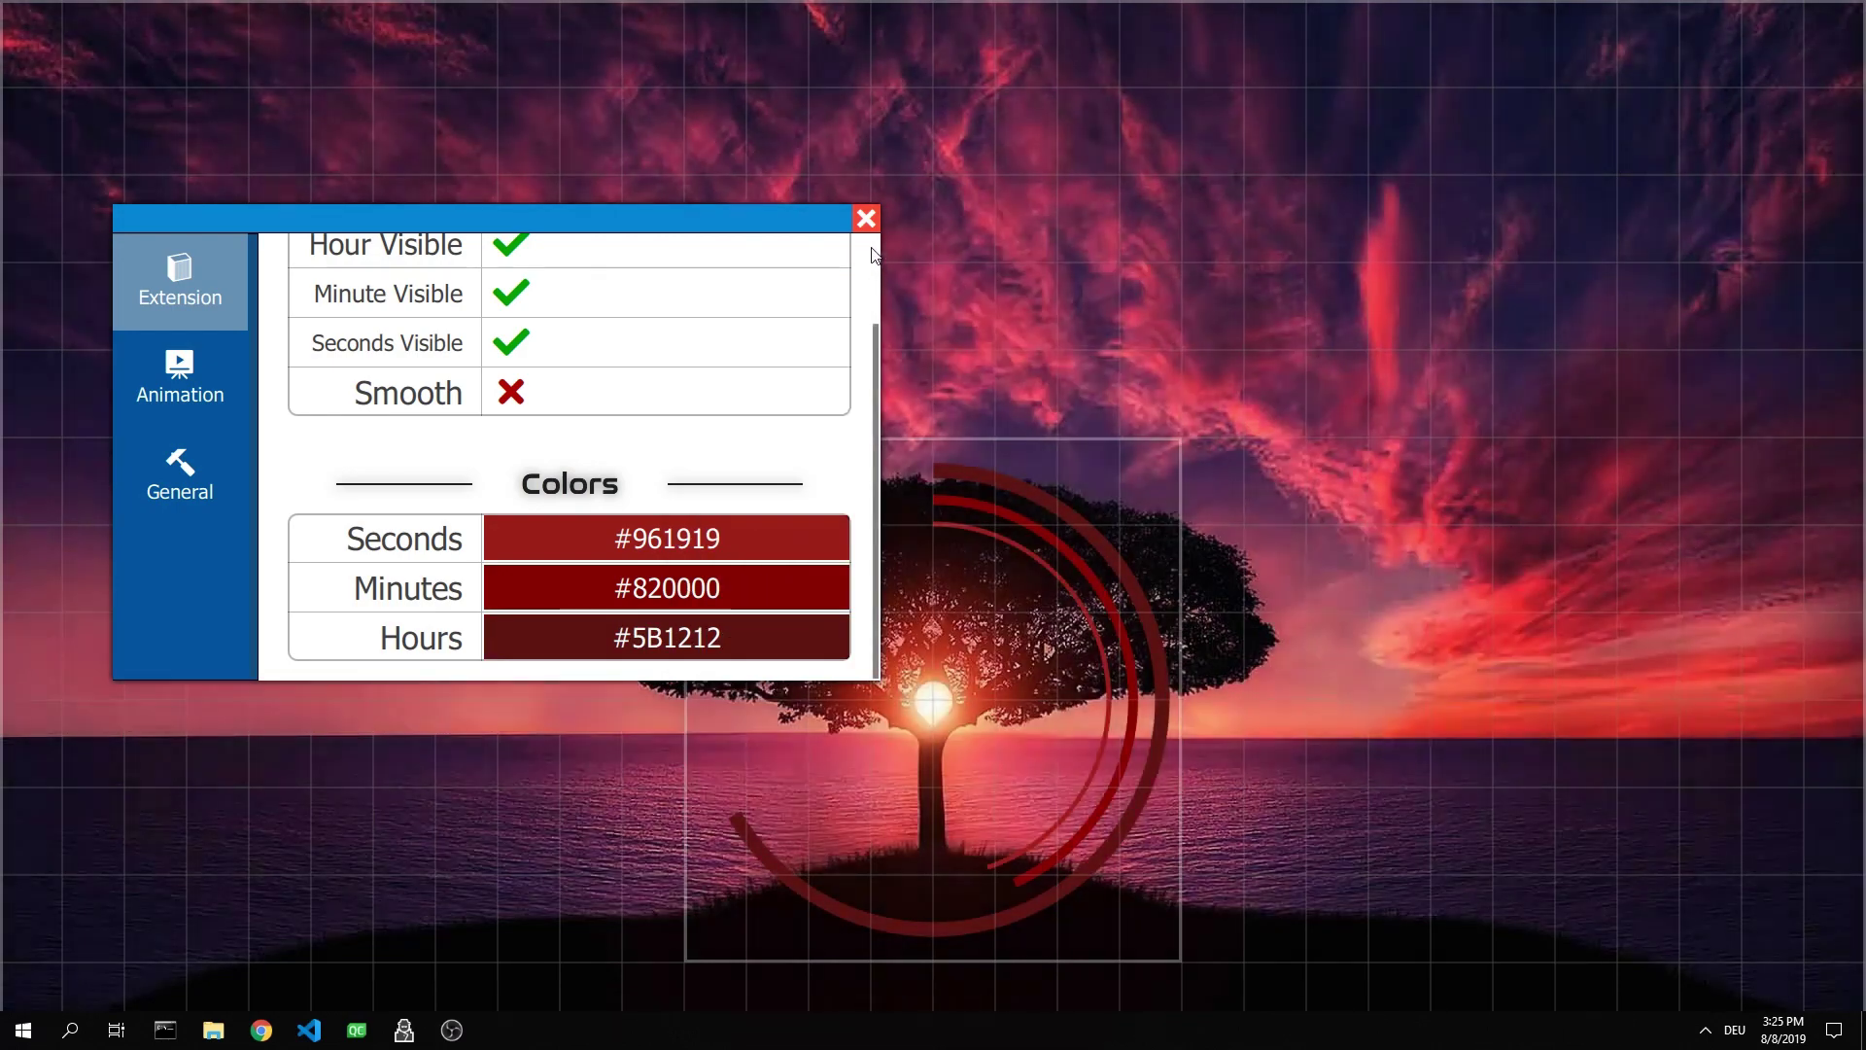
drag(875, 331, 883, 243)
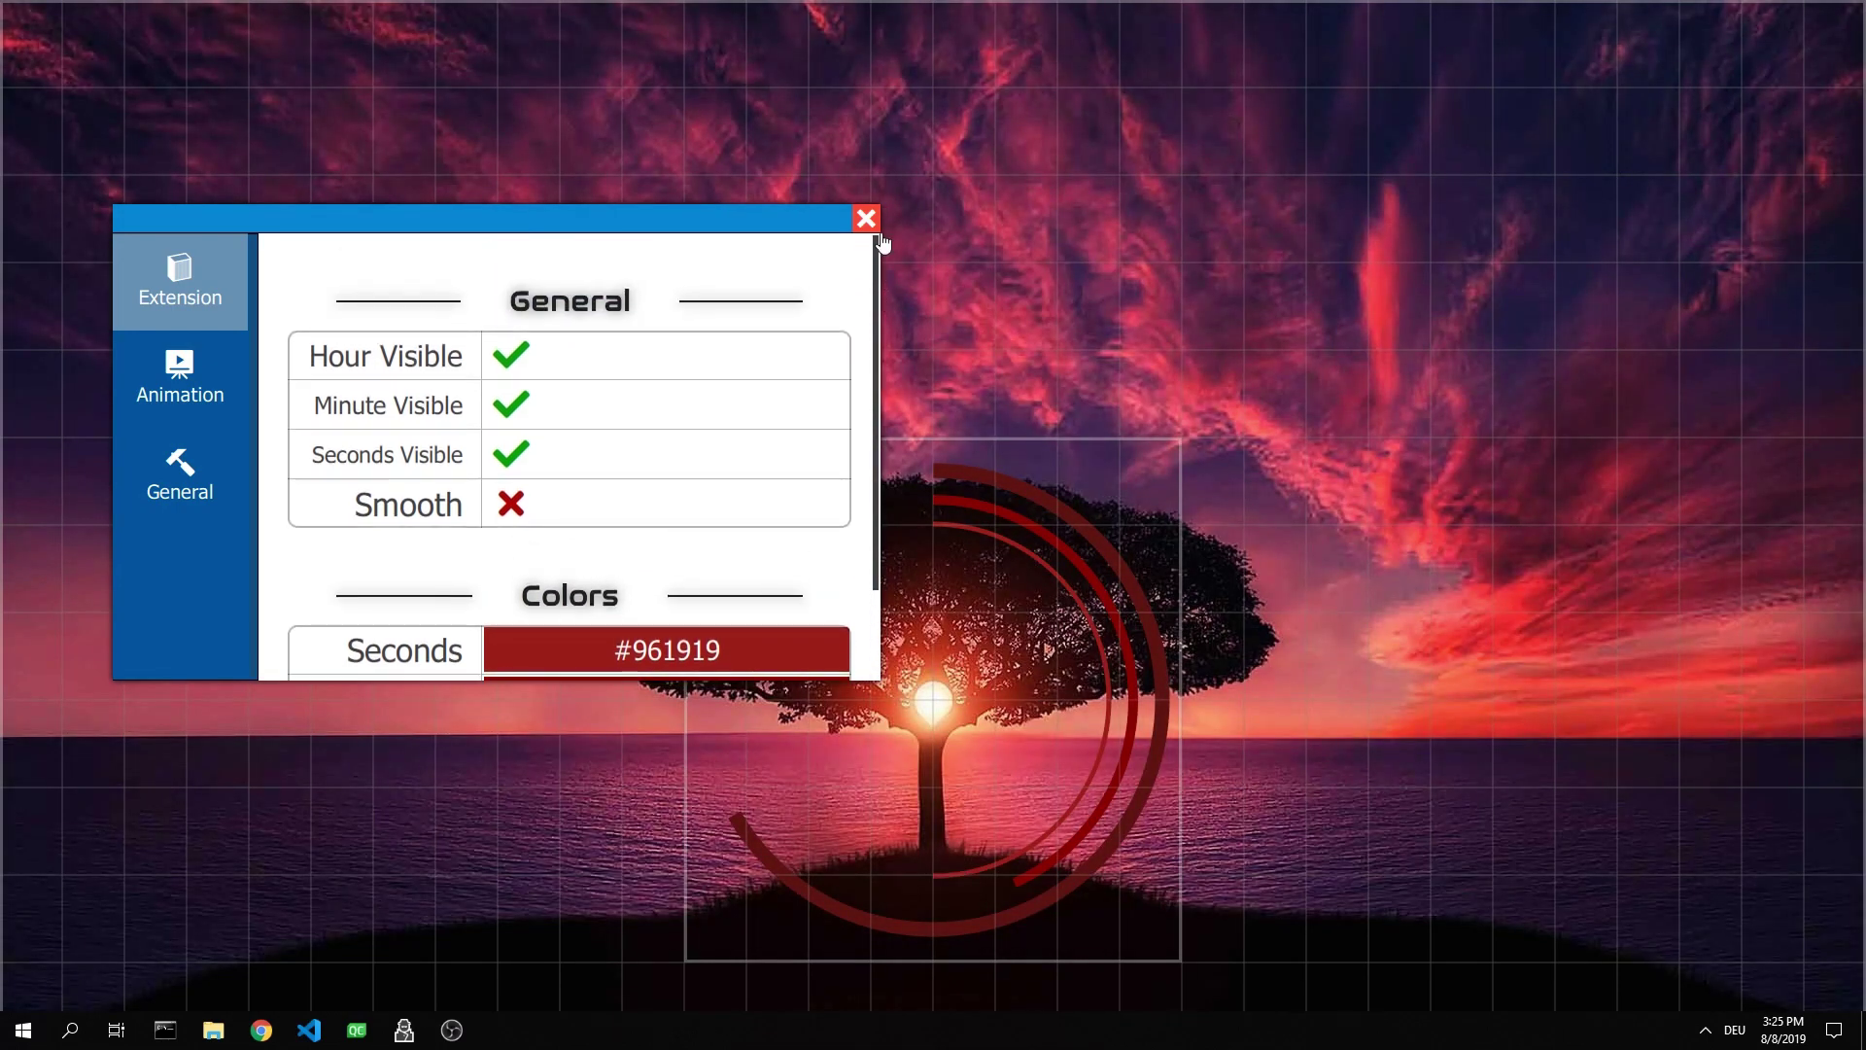
click(507, 510)
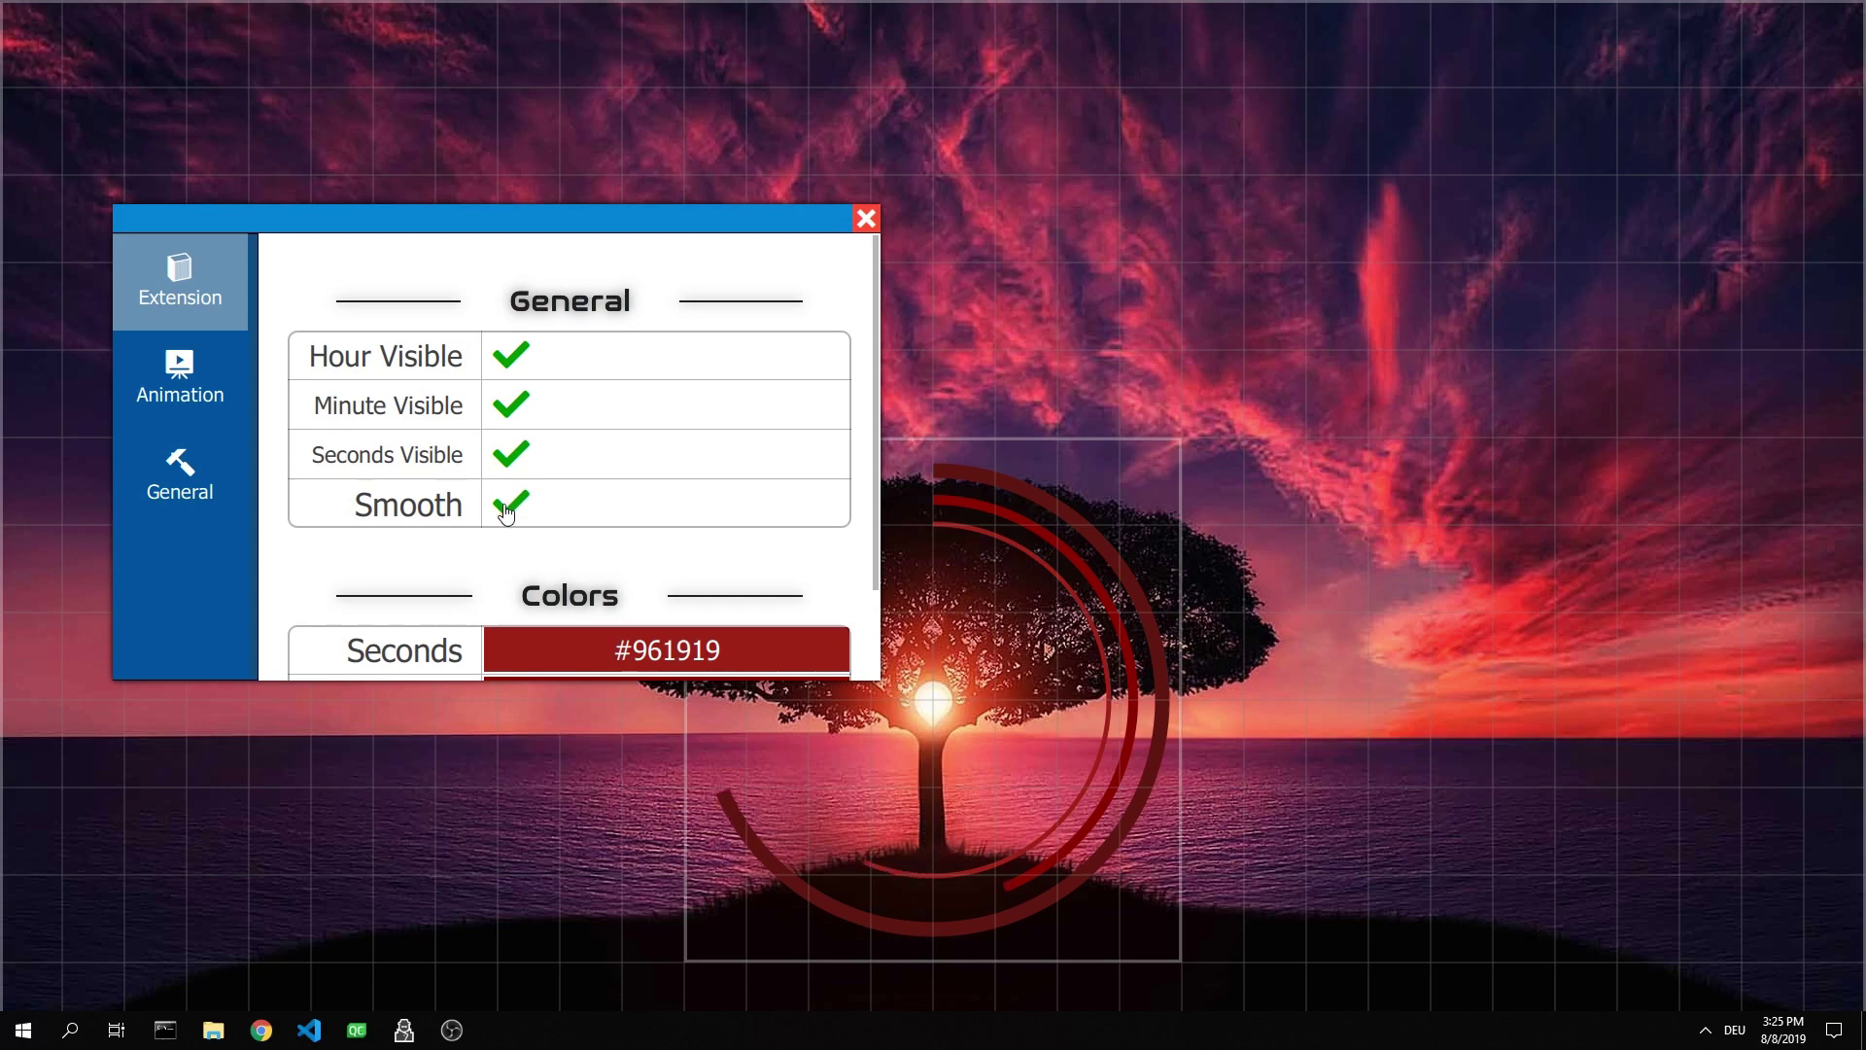
Add the PurePortal Text extension from the Multimedia category to the wallpaper
click(866, 217)
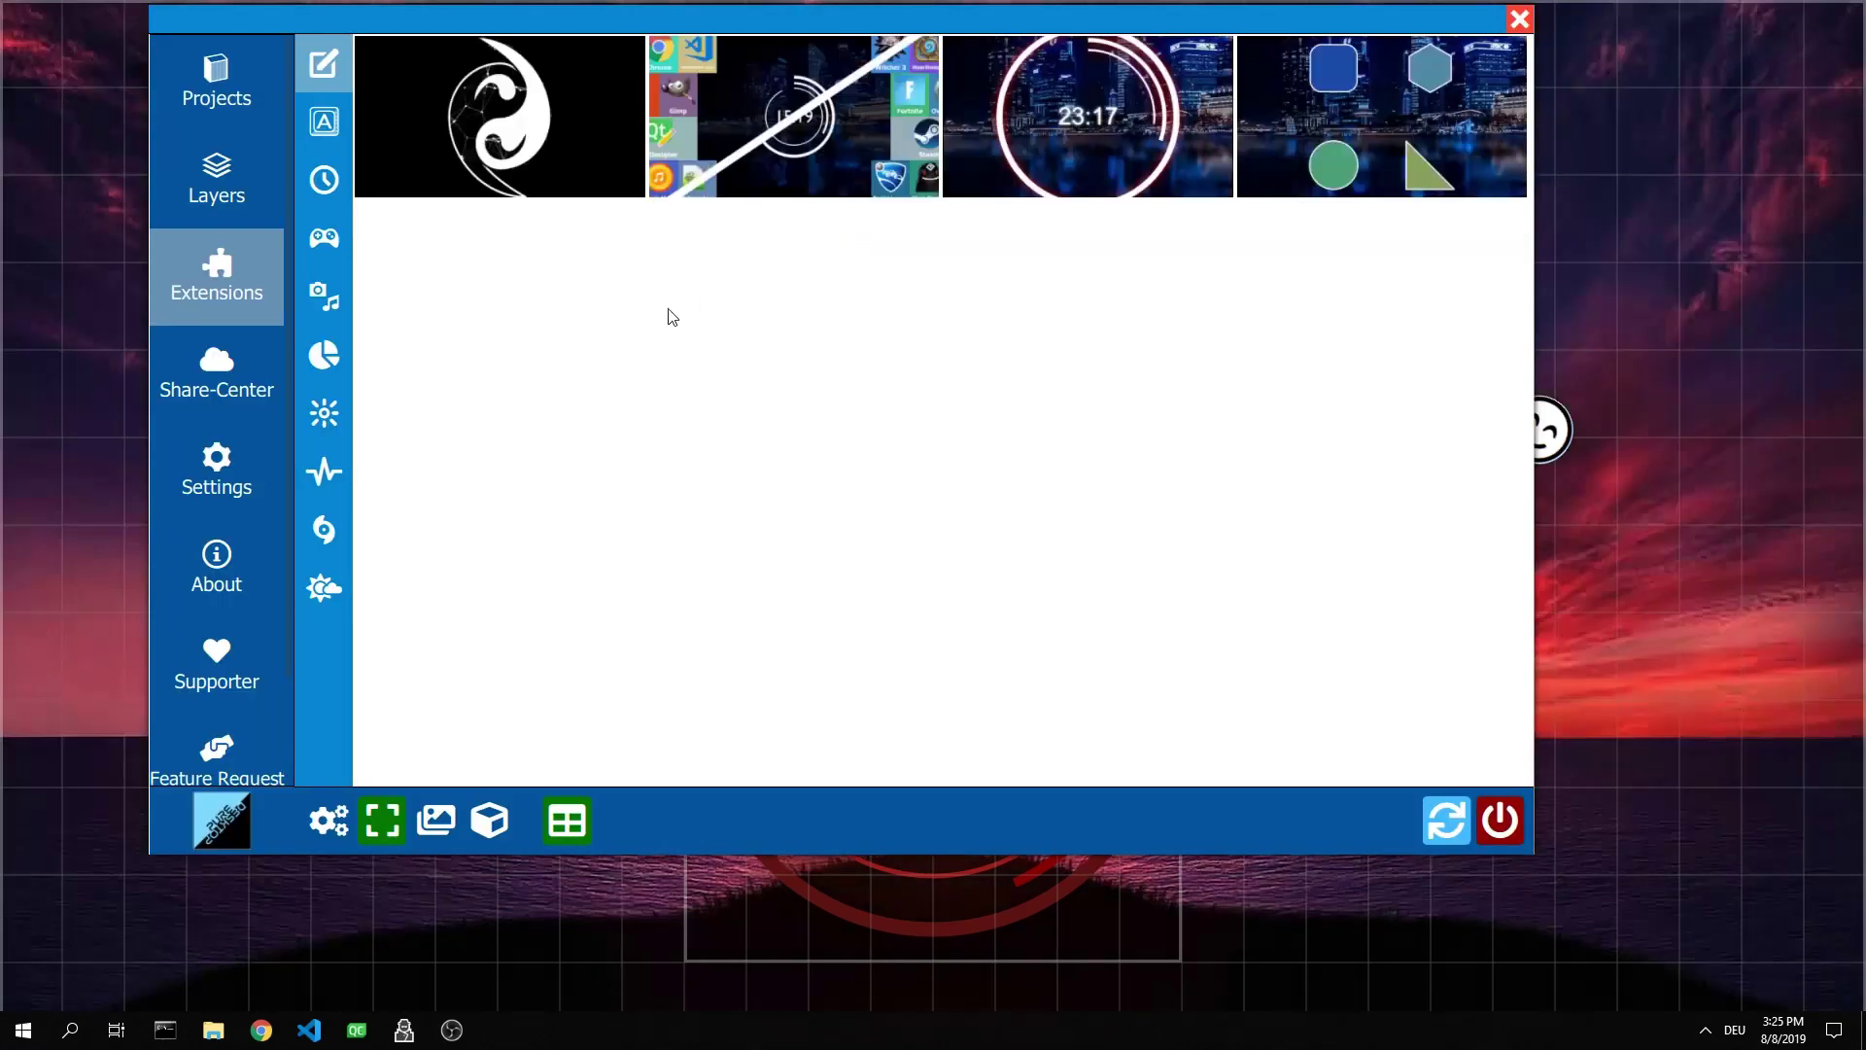
mouse_move(336, 248)
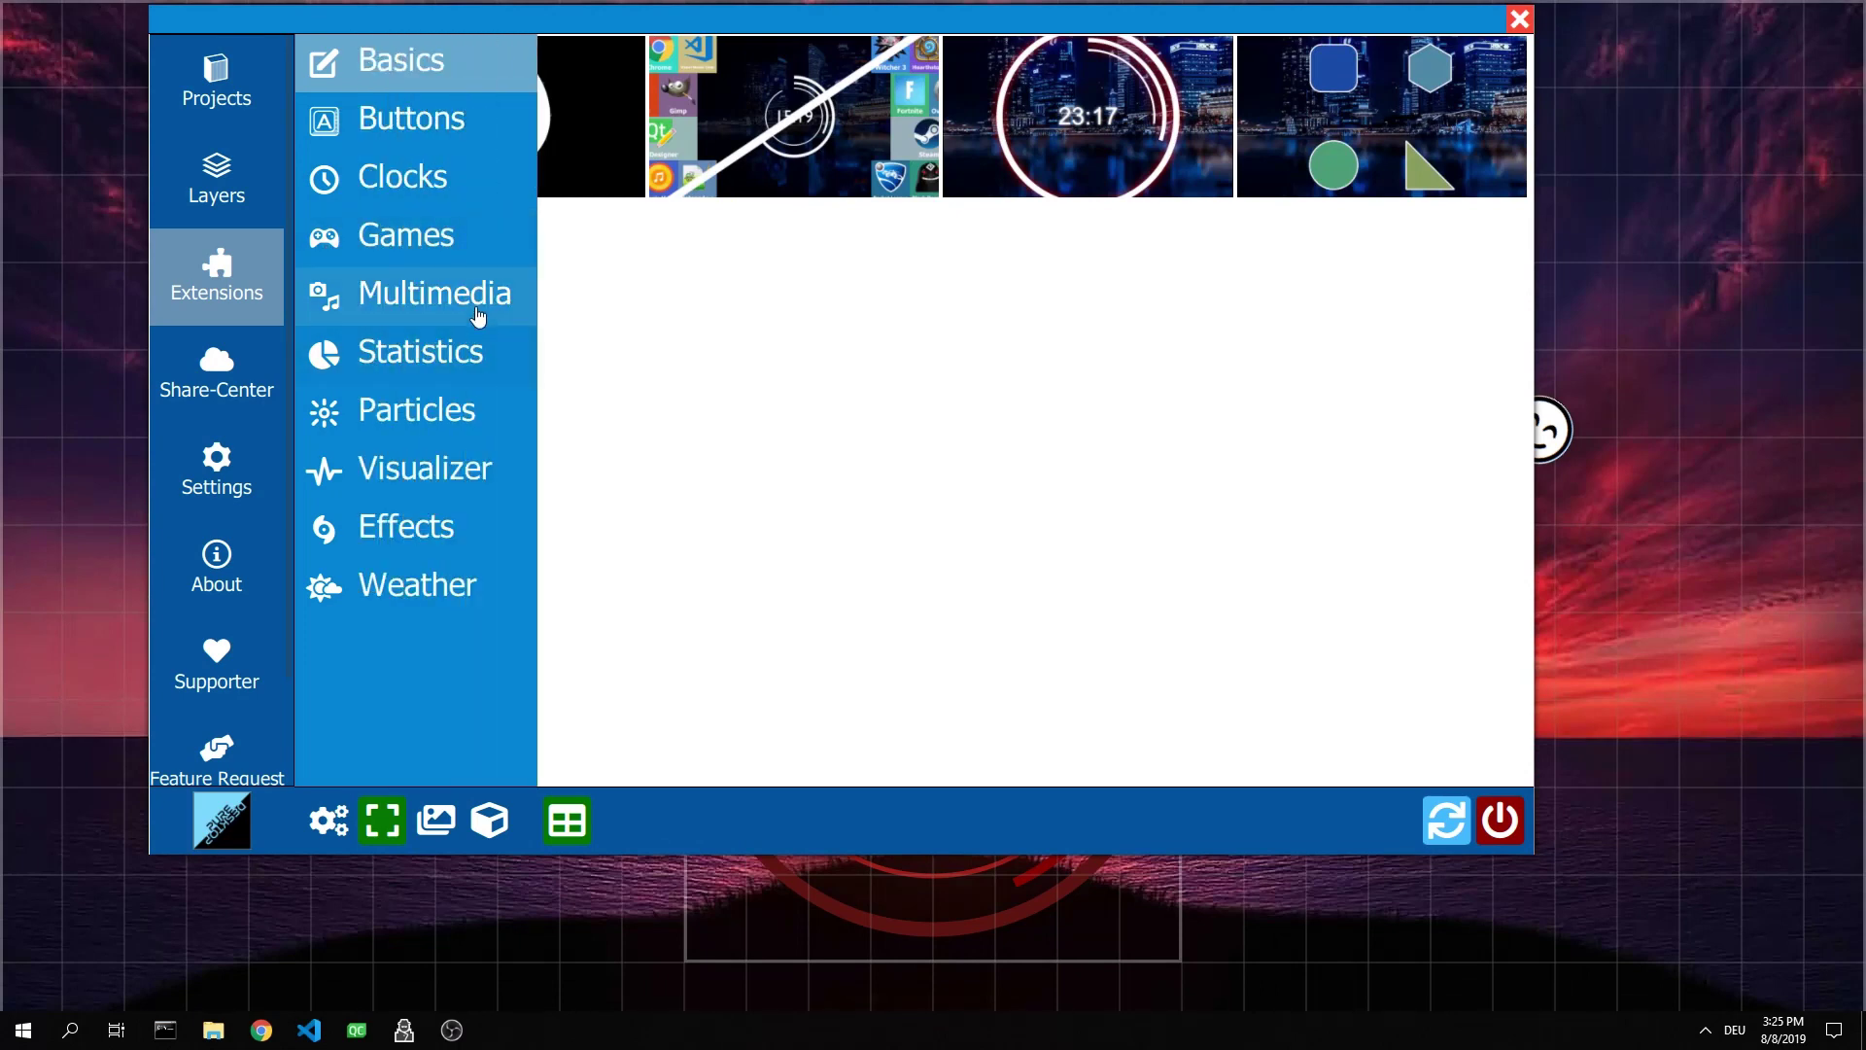
click(491, 311)
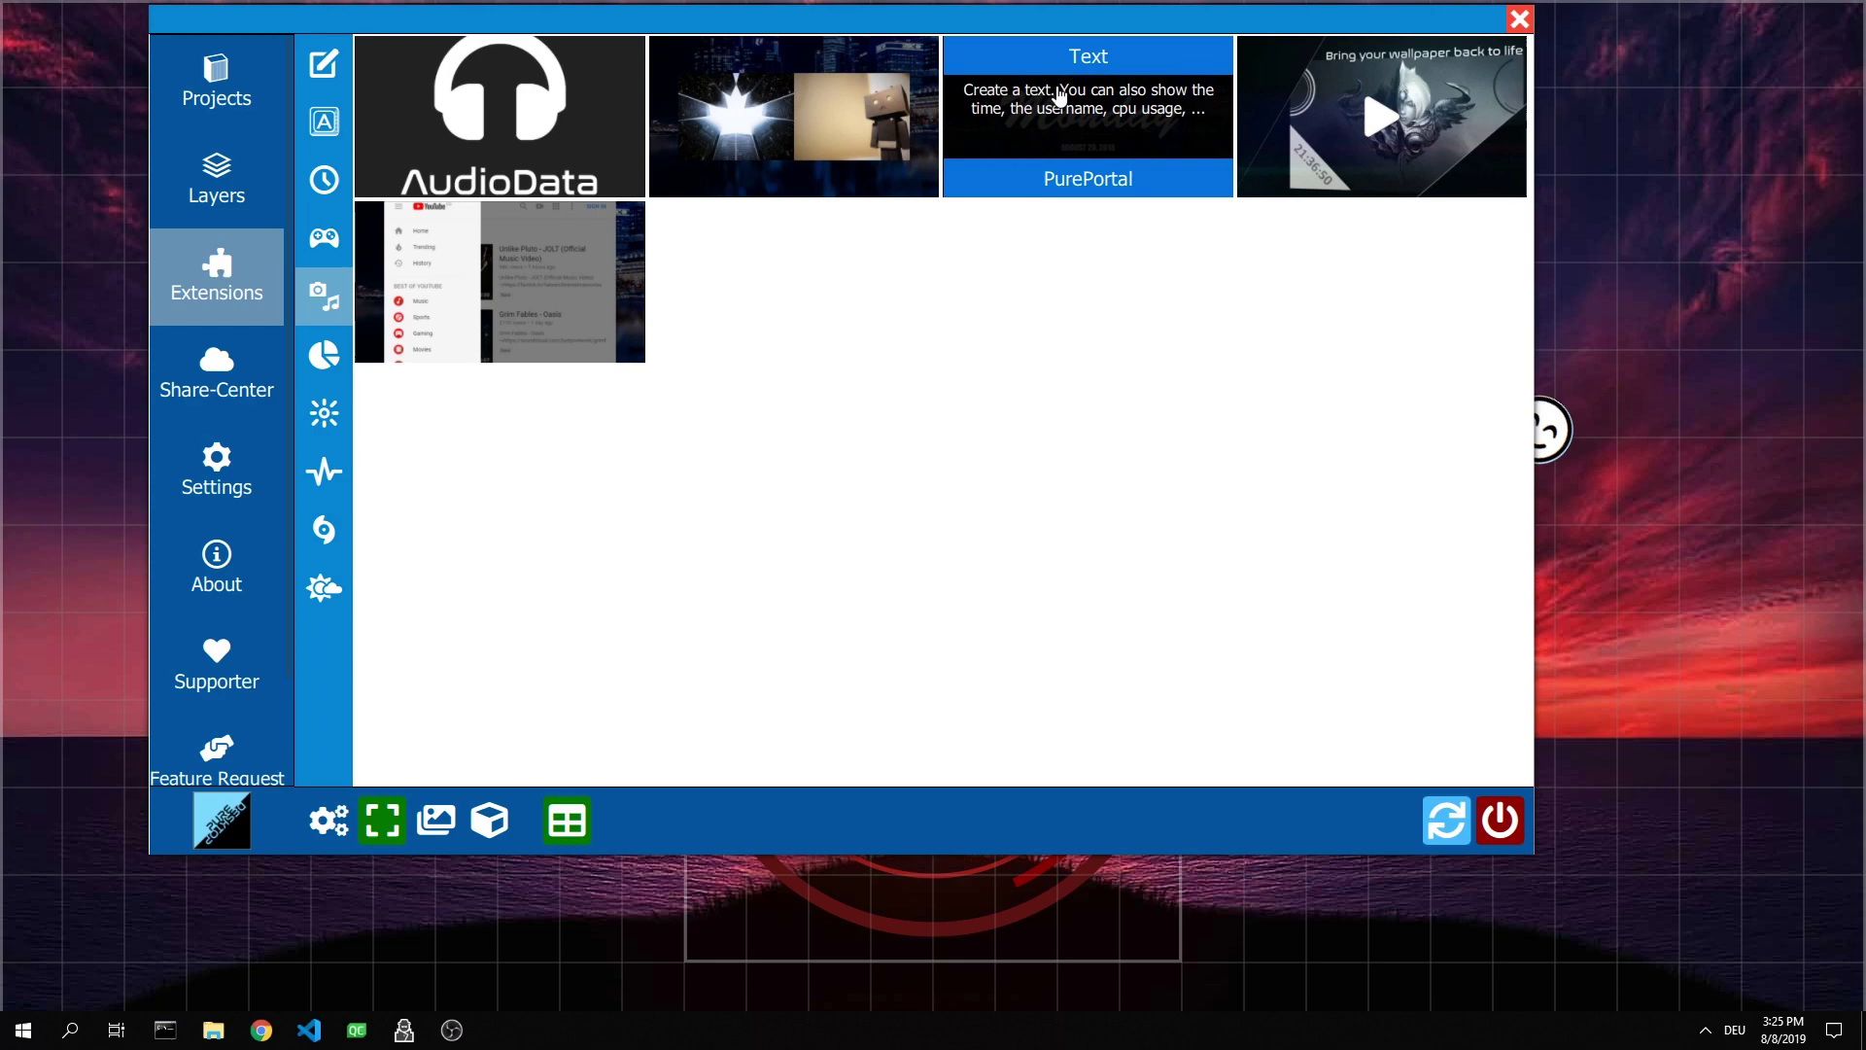
click(1046, 109)
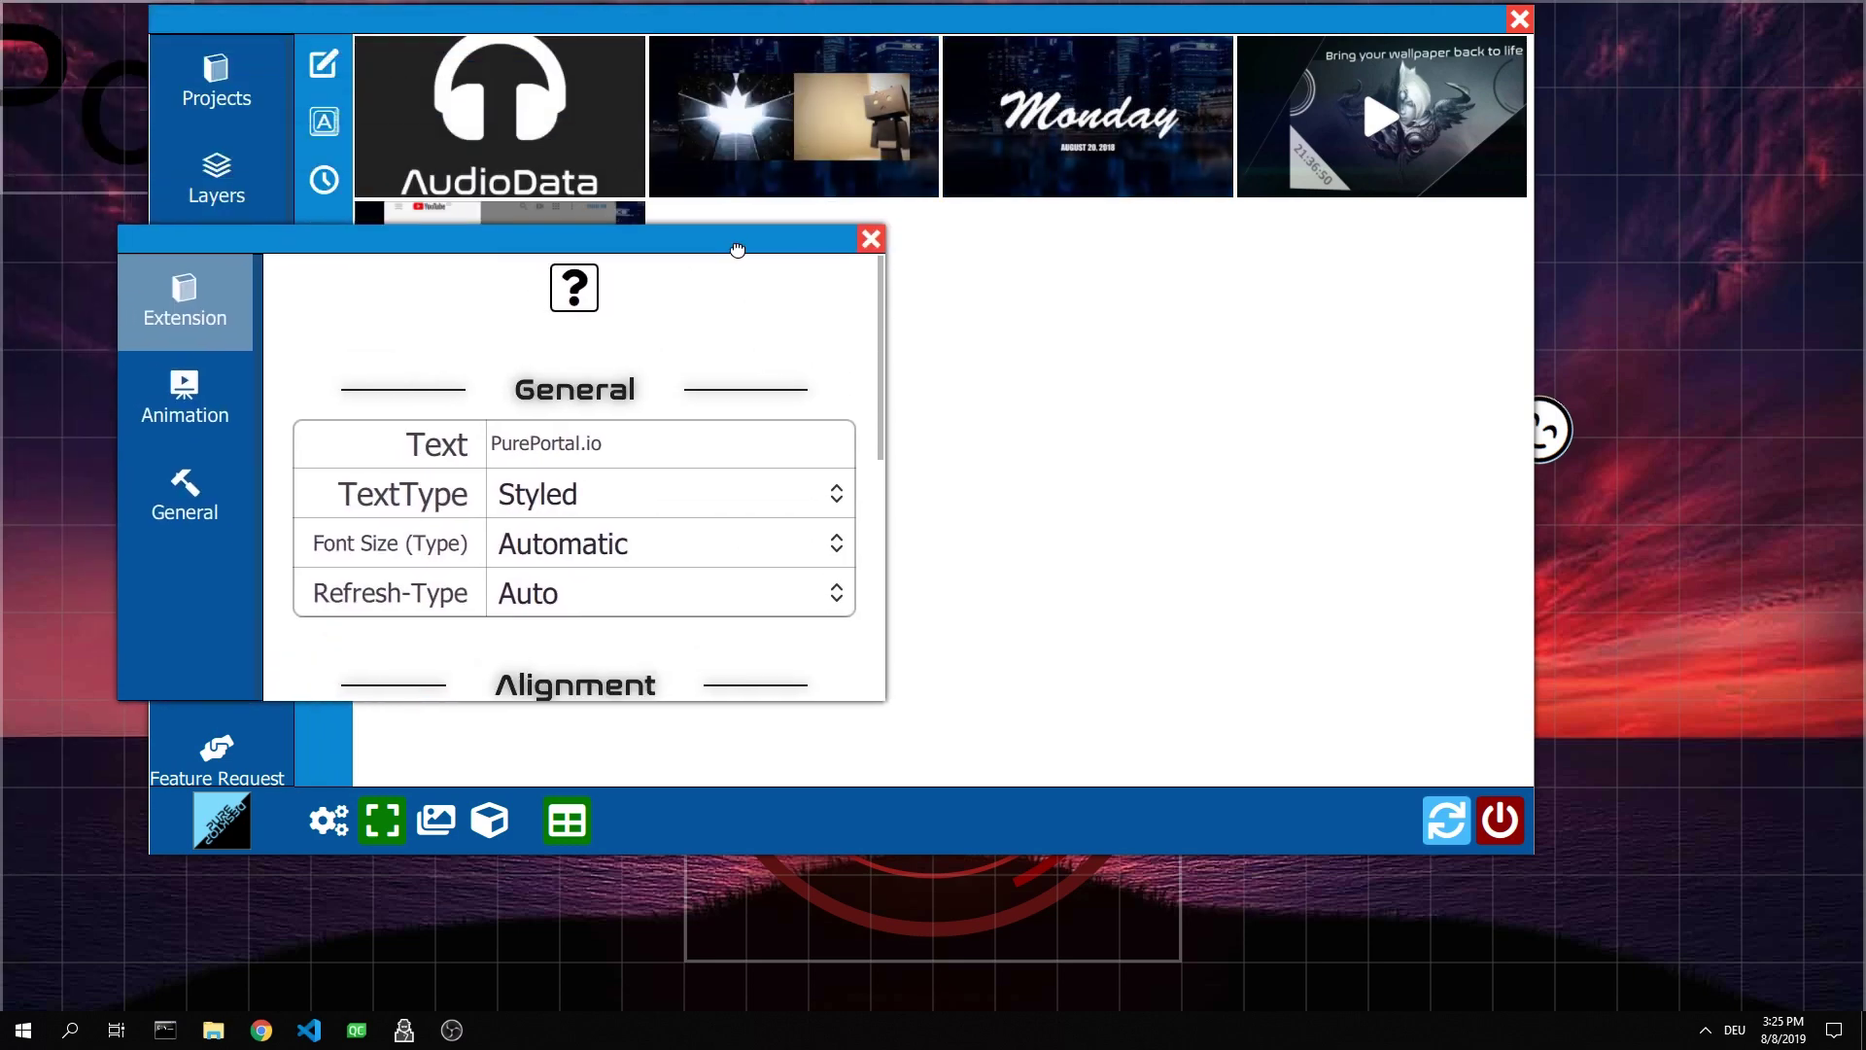
click(1519, 19)
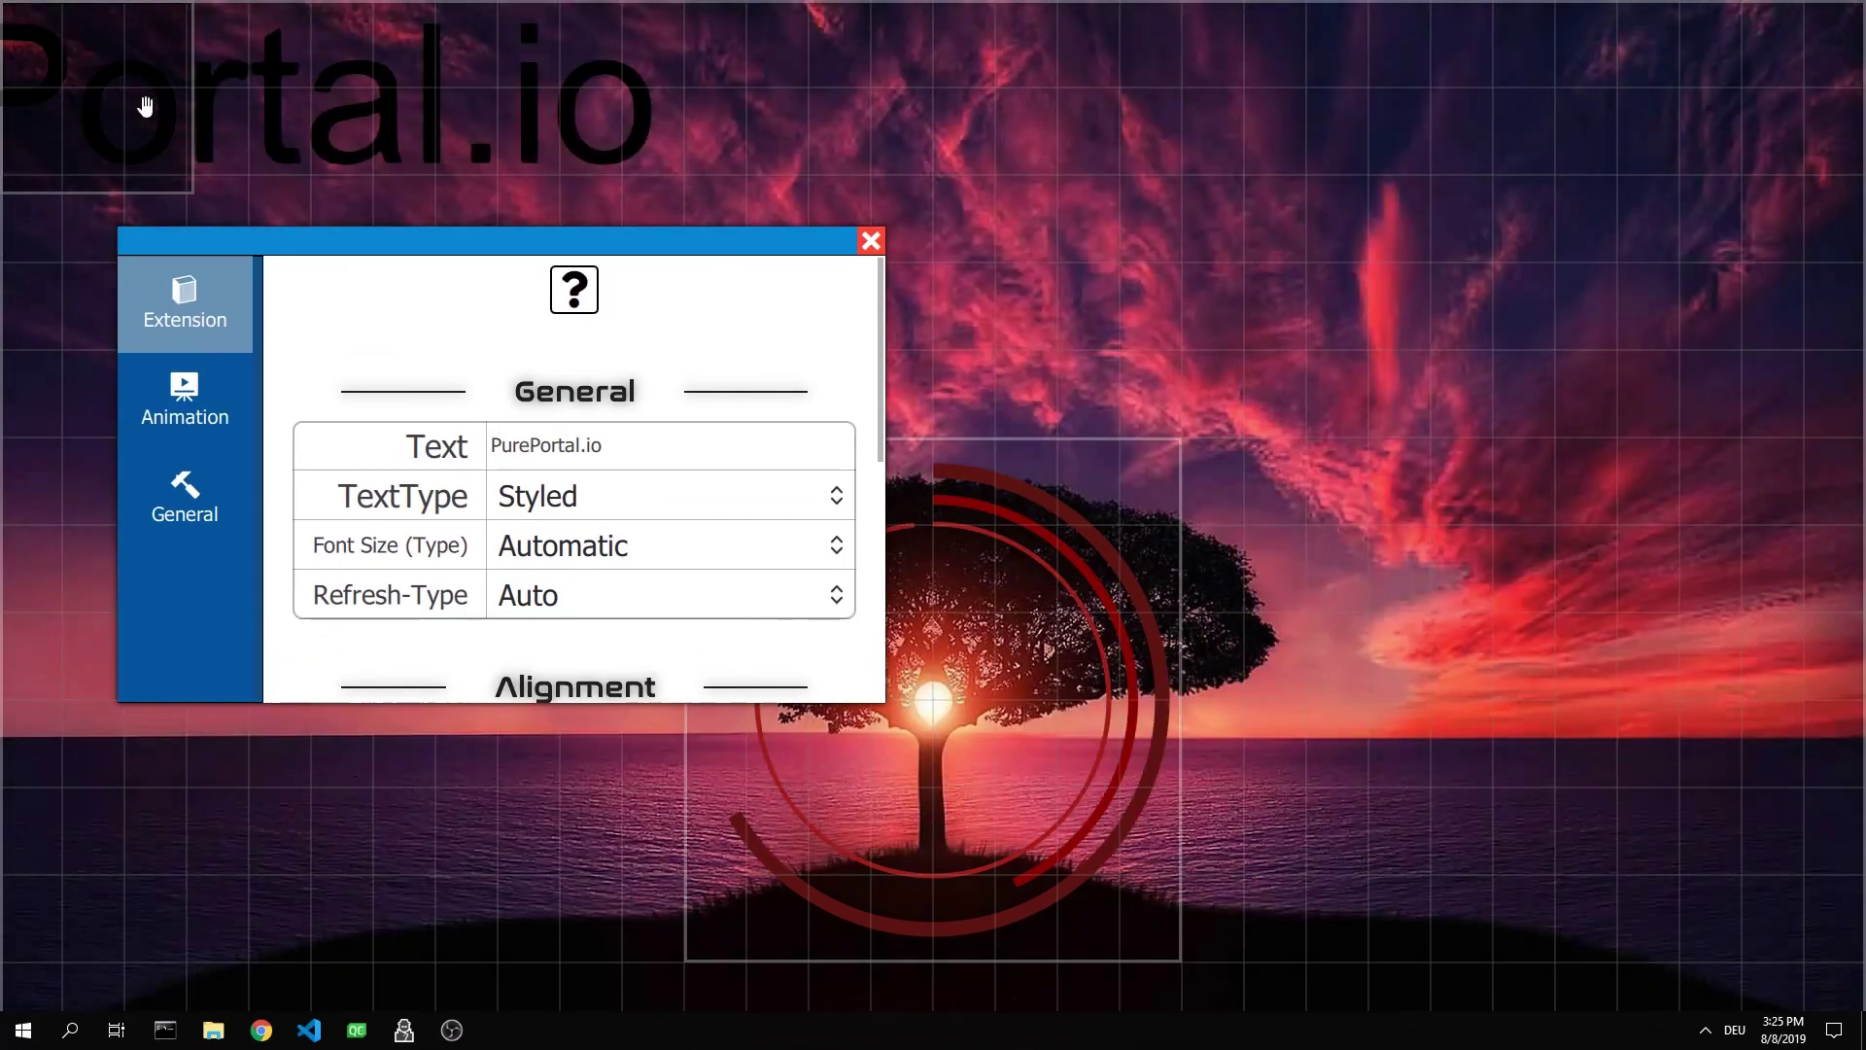
Move the PurePortal.io text to the top and stretch it across the full width
drag(603, 178, 1555, 171)
drag(622, 156, 6, 159)
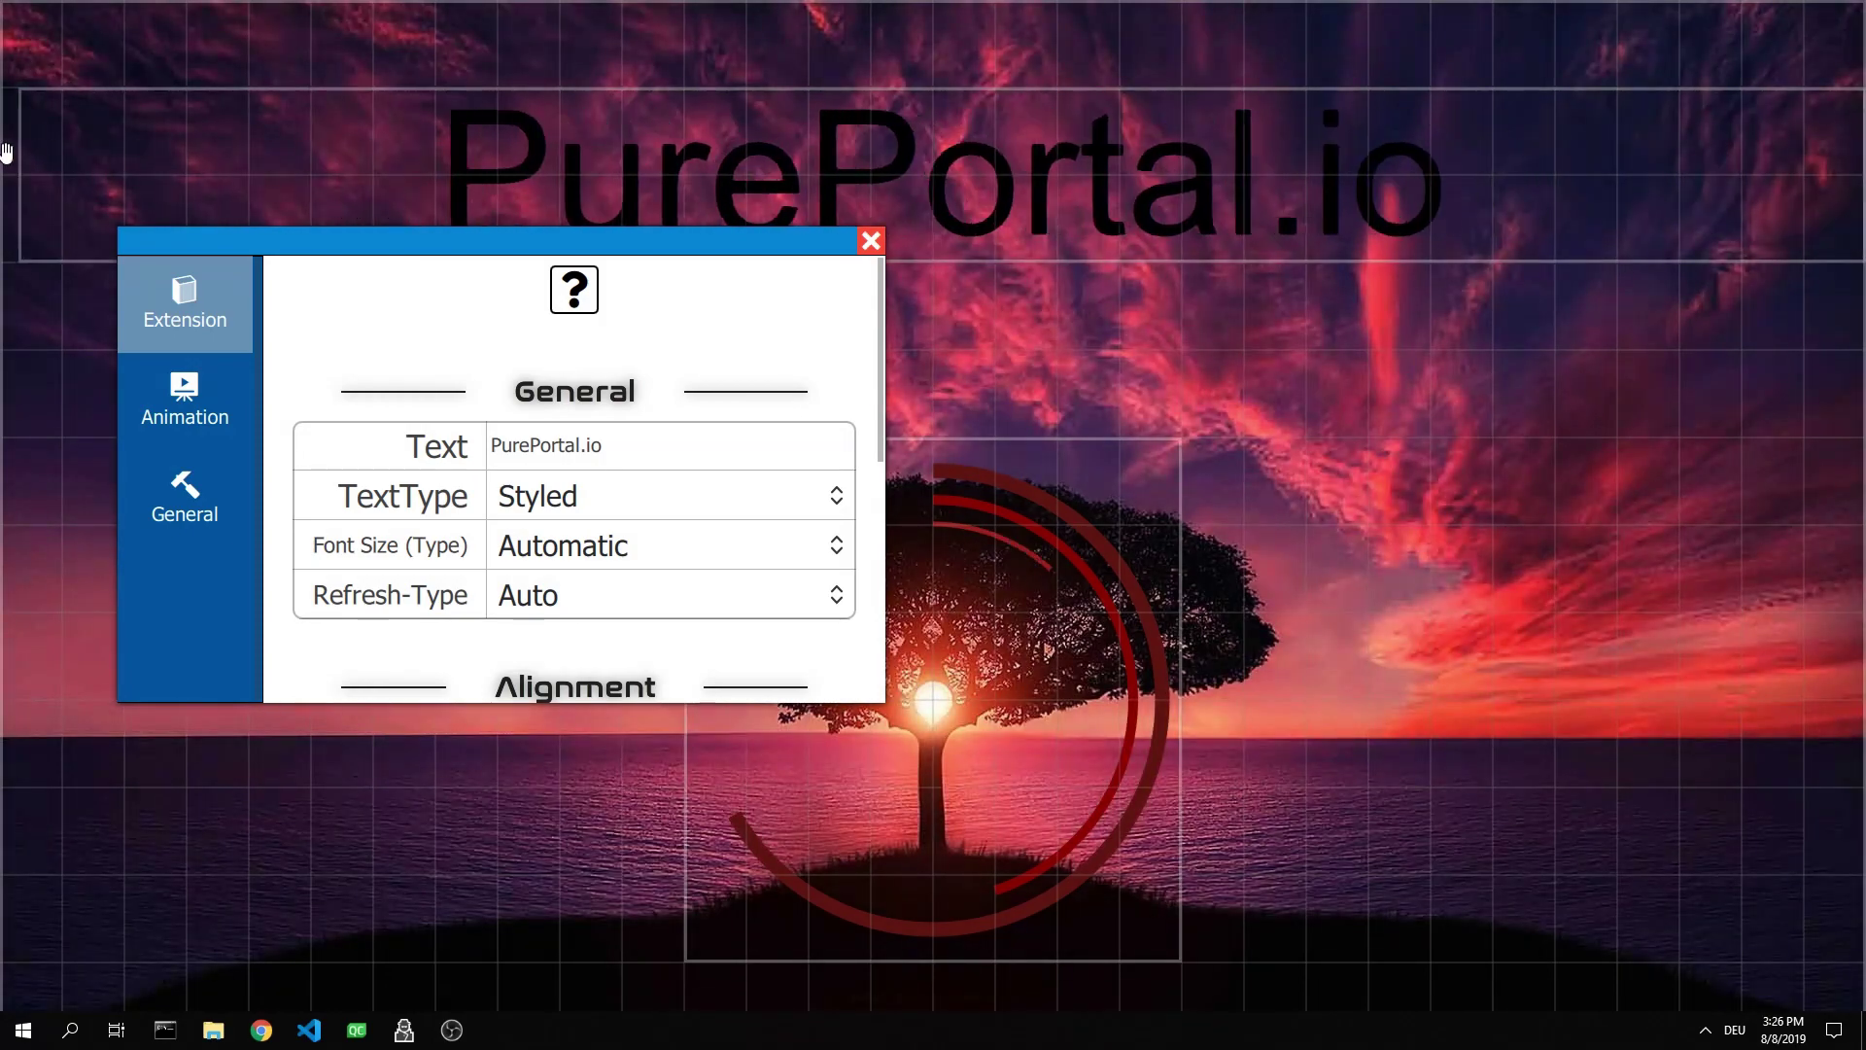
drag(399, 230, 868, 359)
Change the text to 'My Amazing Wallpaper' with a Manual font size of 80
click(896, 570)
text(My Ama)
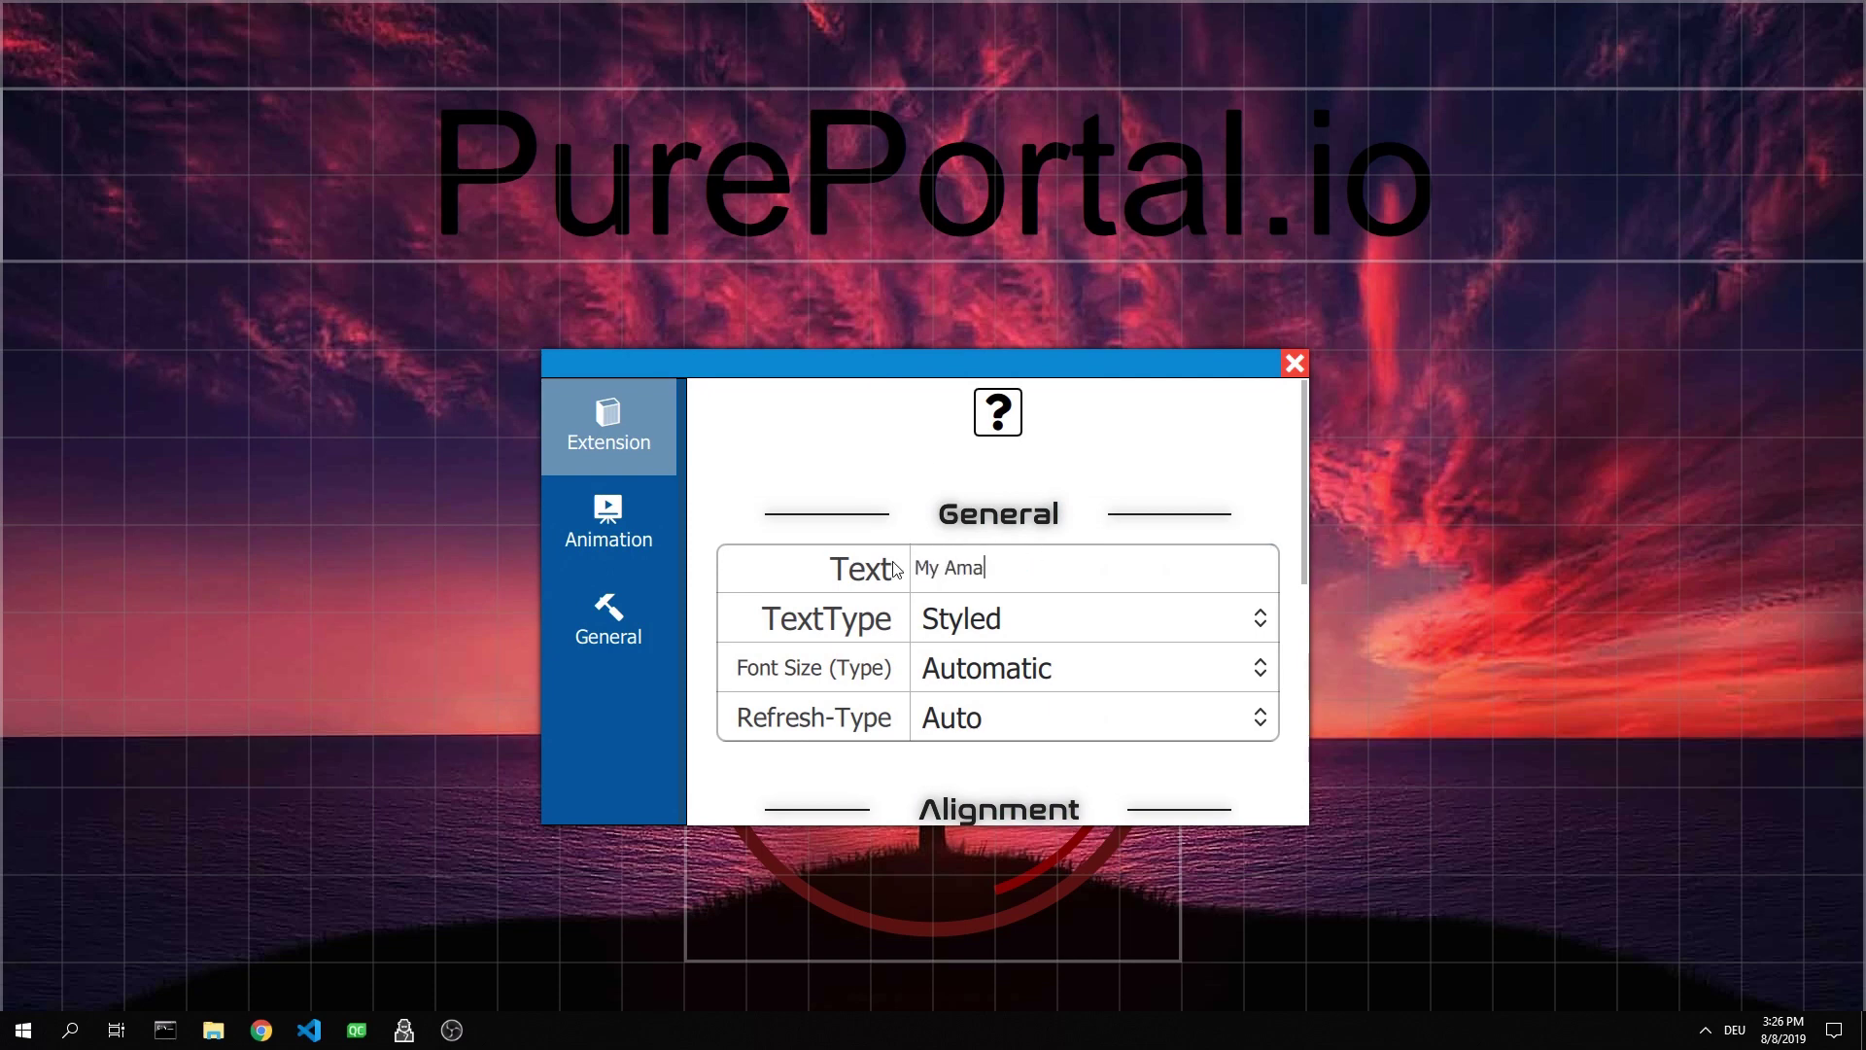
text(zing Wallpaper)
click(962, 668)
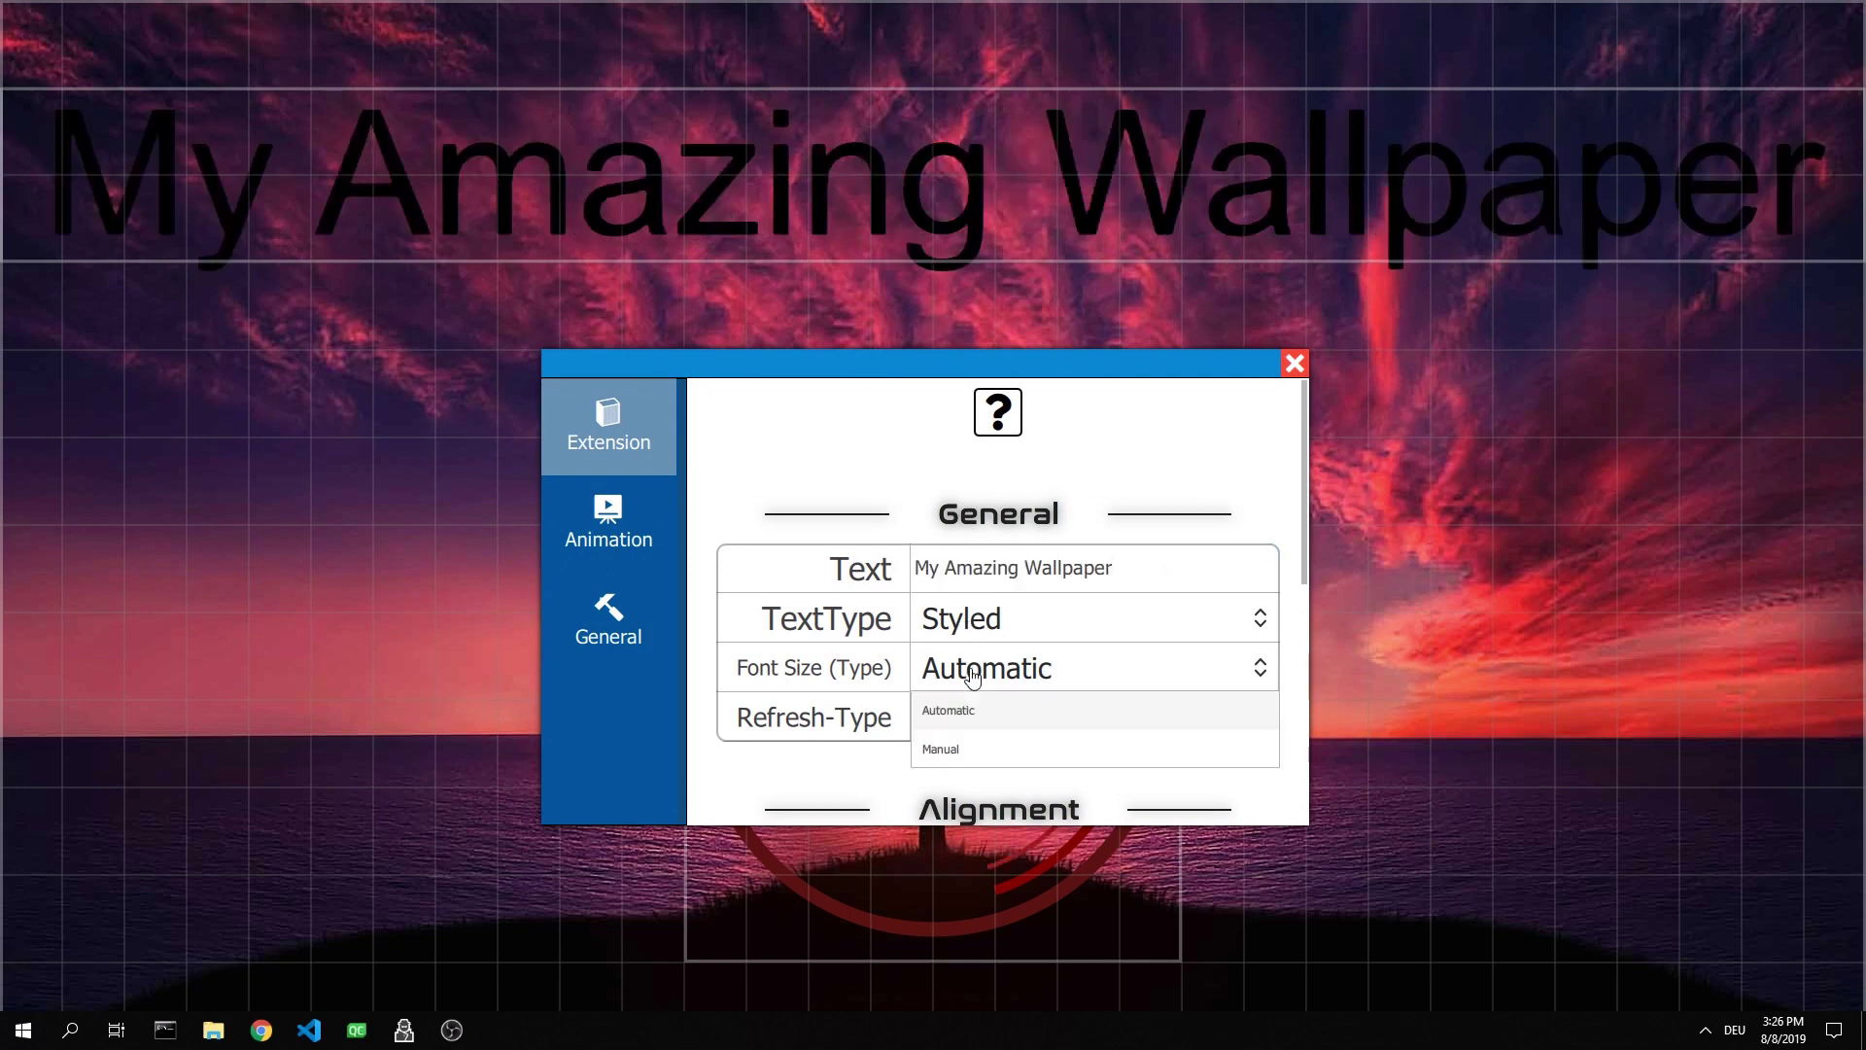
click(962, 746)
click(982, 719)
text(80)
scroll(982, 722, down, 6)
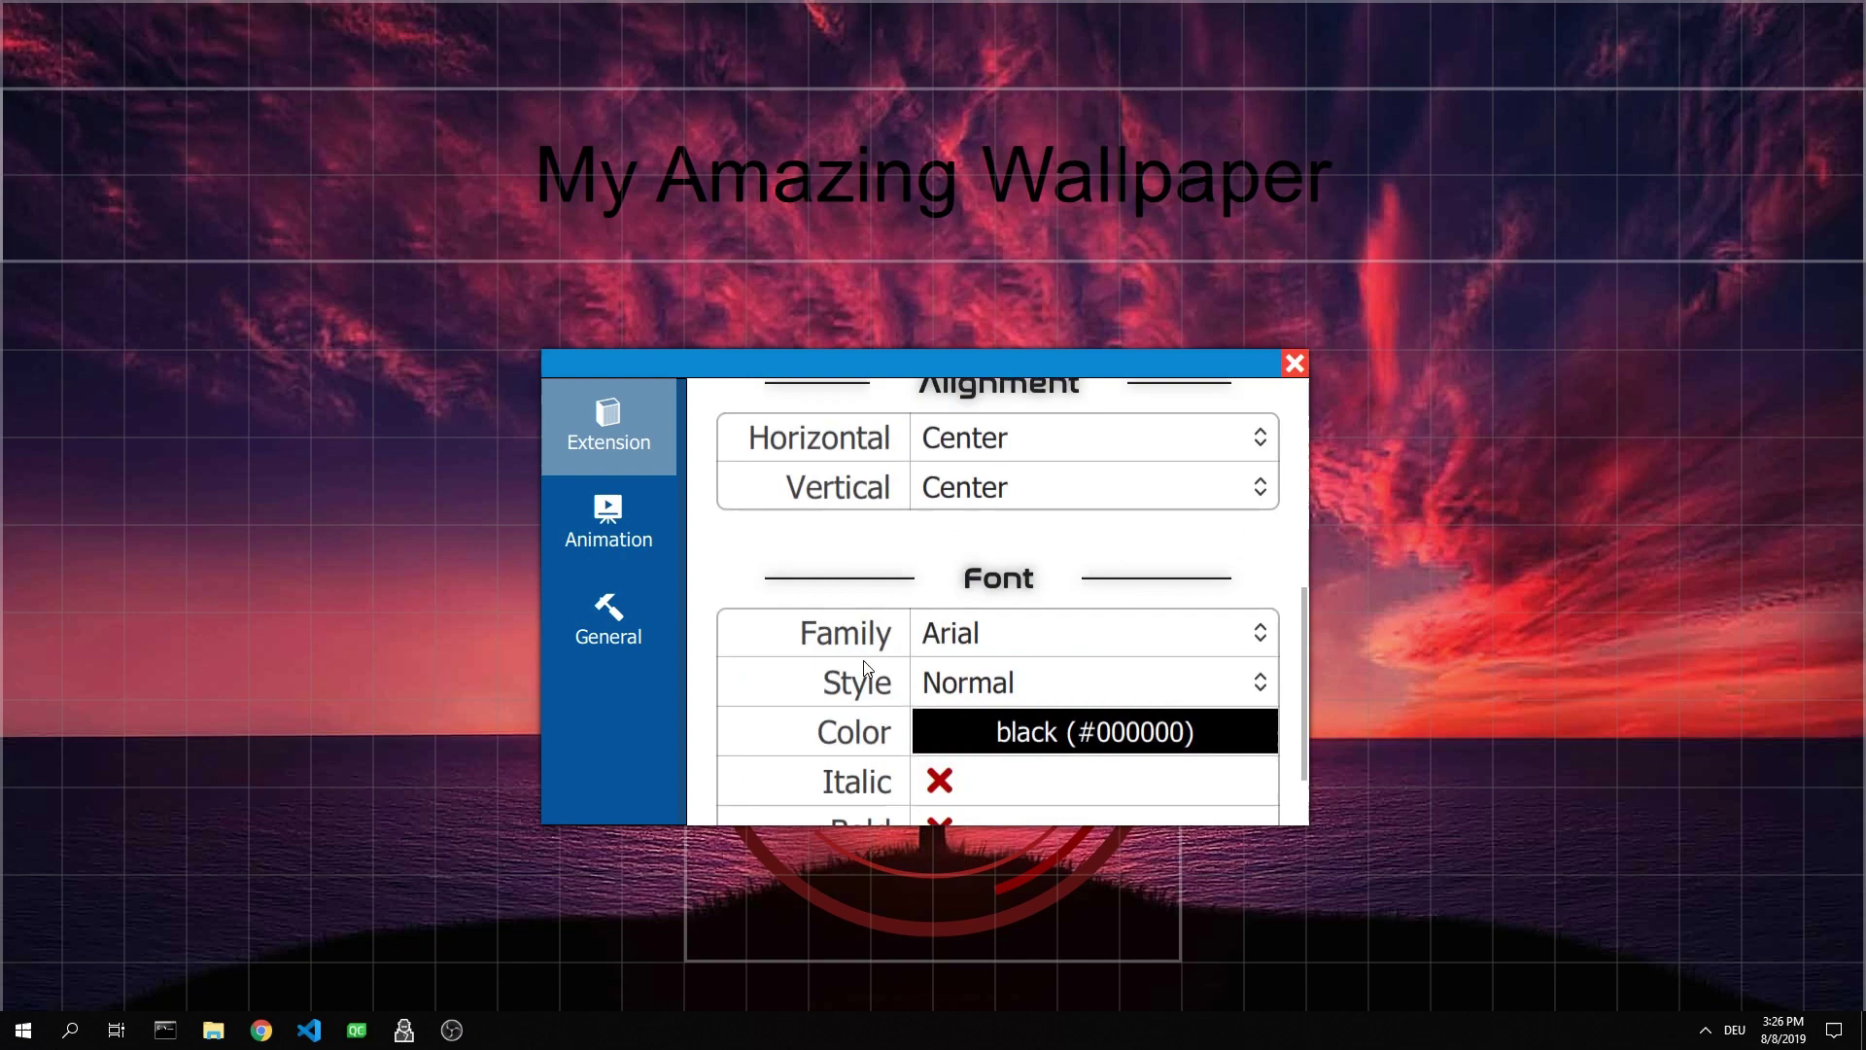
Set the title font colour to red #FF4A4D and close the text settings
click(1069, 633)
click(921, 379)
drag(1168, 392, 1167, 323)
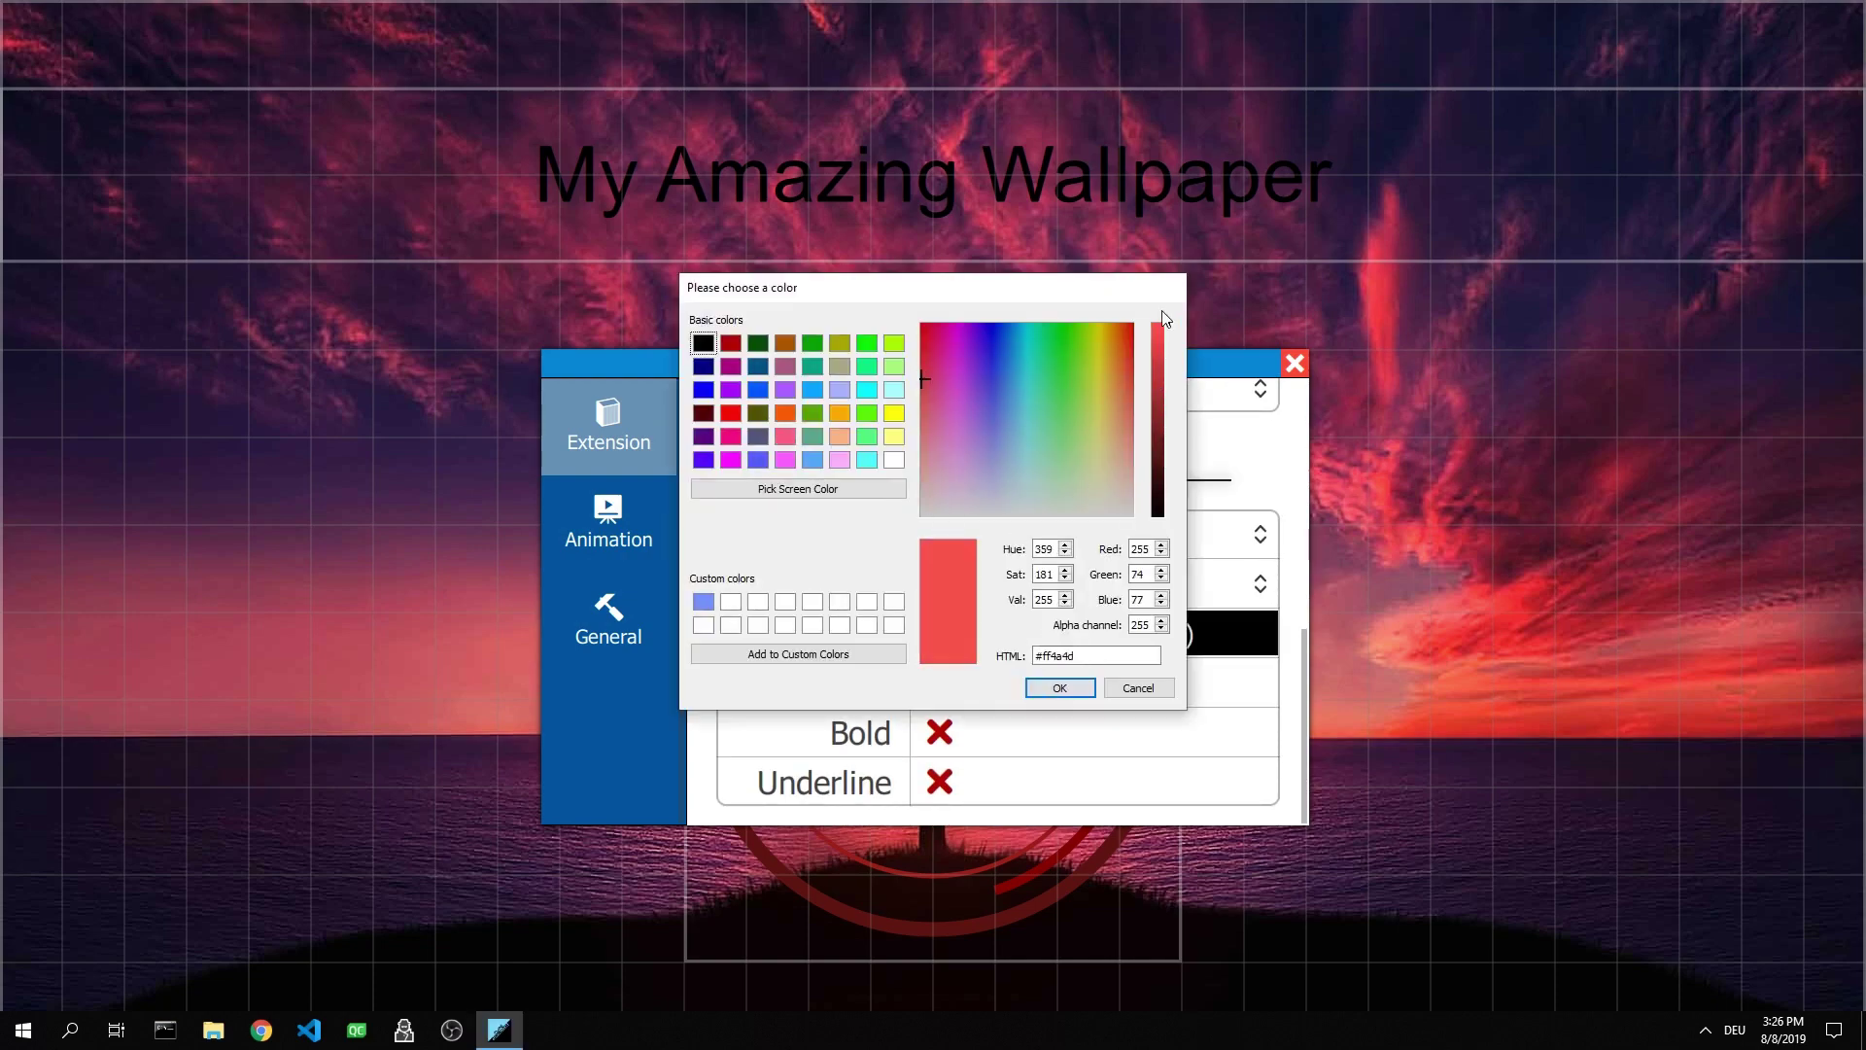
click(1060, 688)
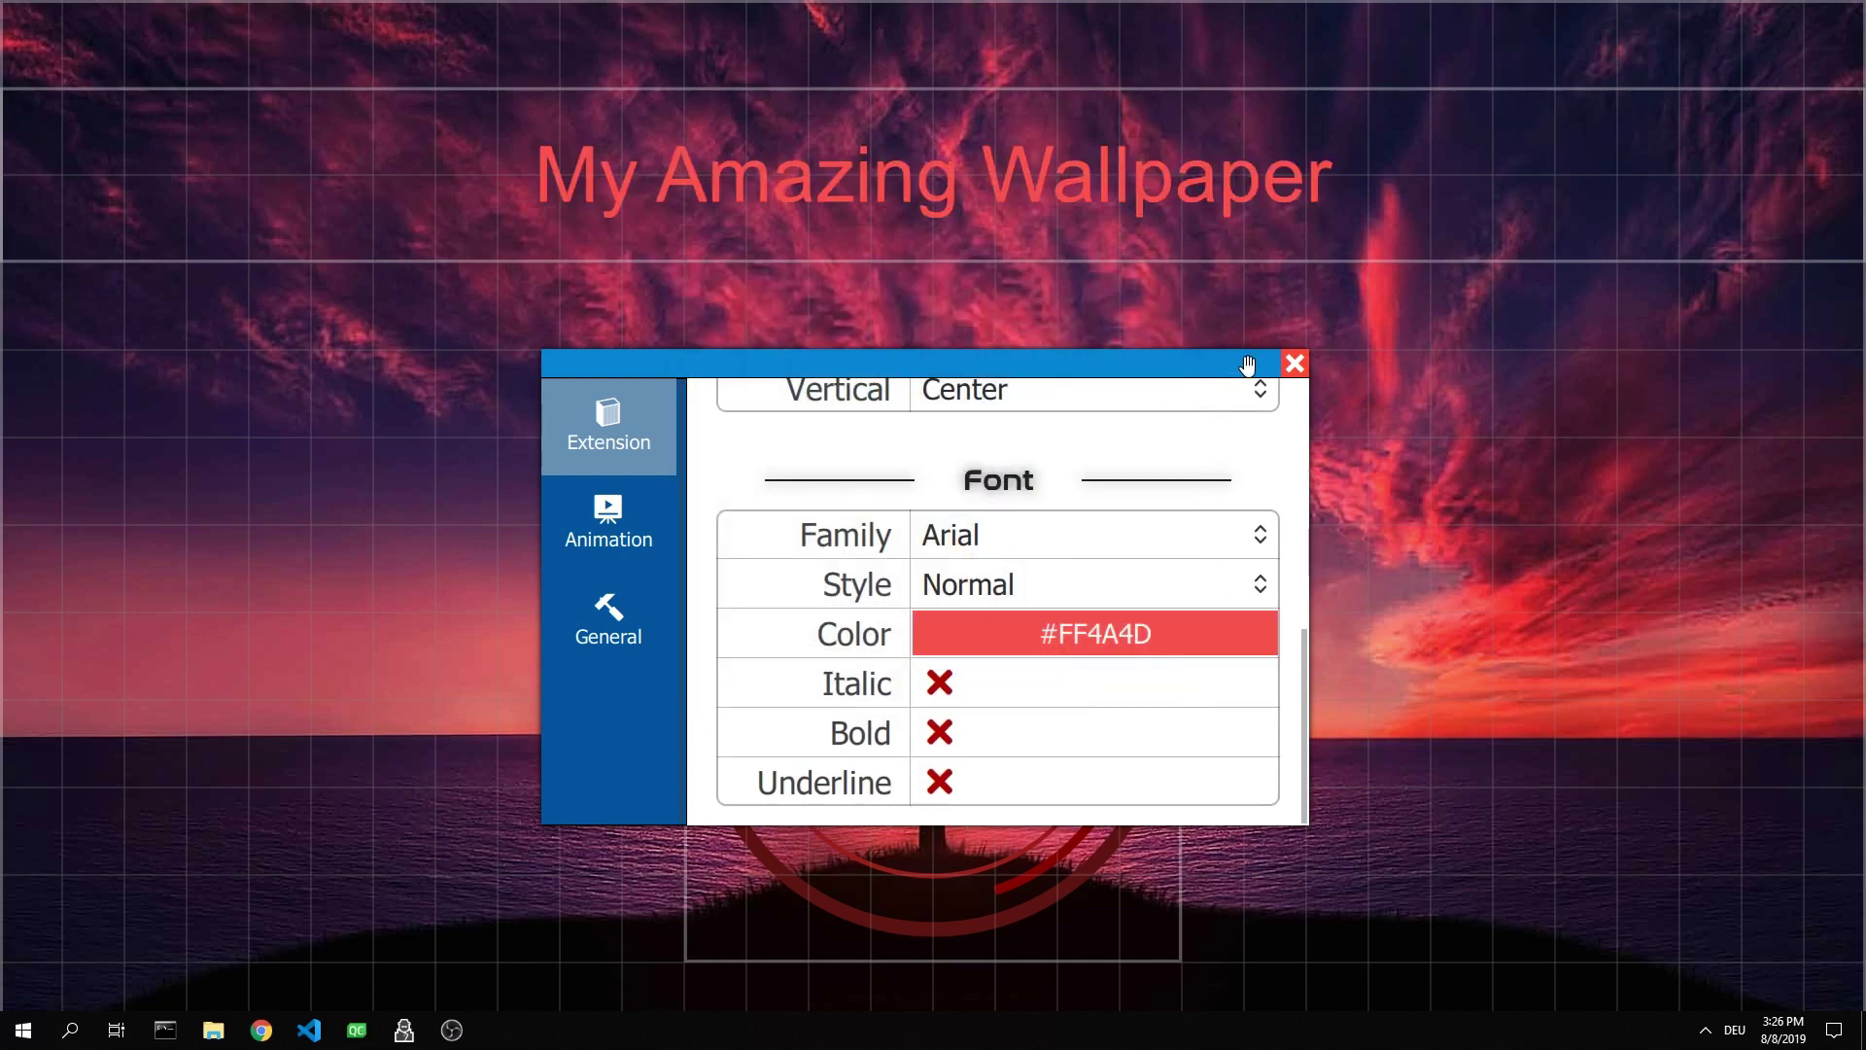
click(1296, 366)
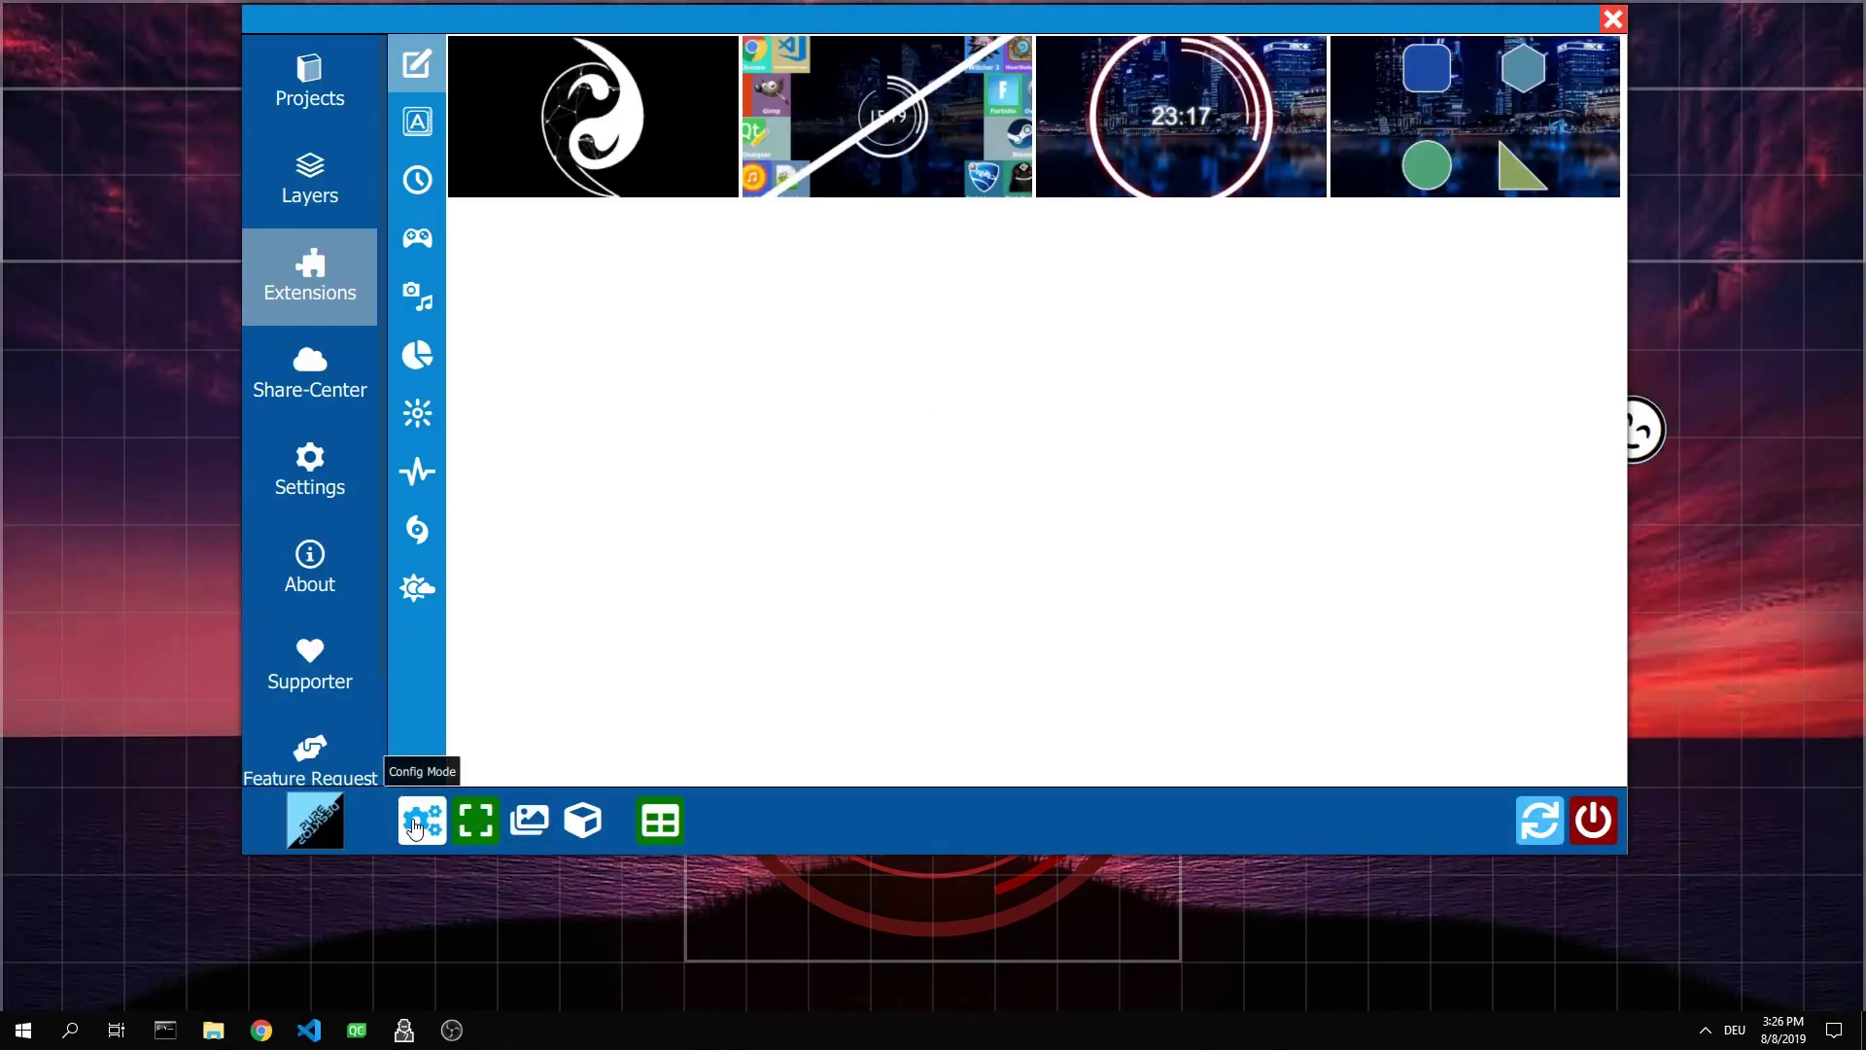
Turn on config mode and open the 'My Amazing Wallpaper' layer's Configure Layer settings
click(421, 827)
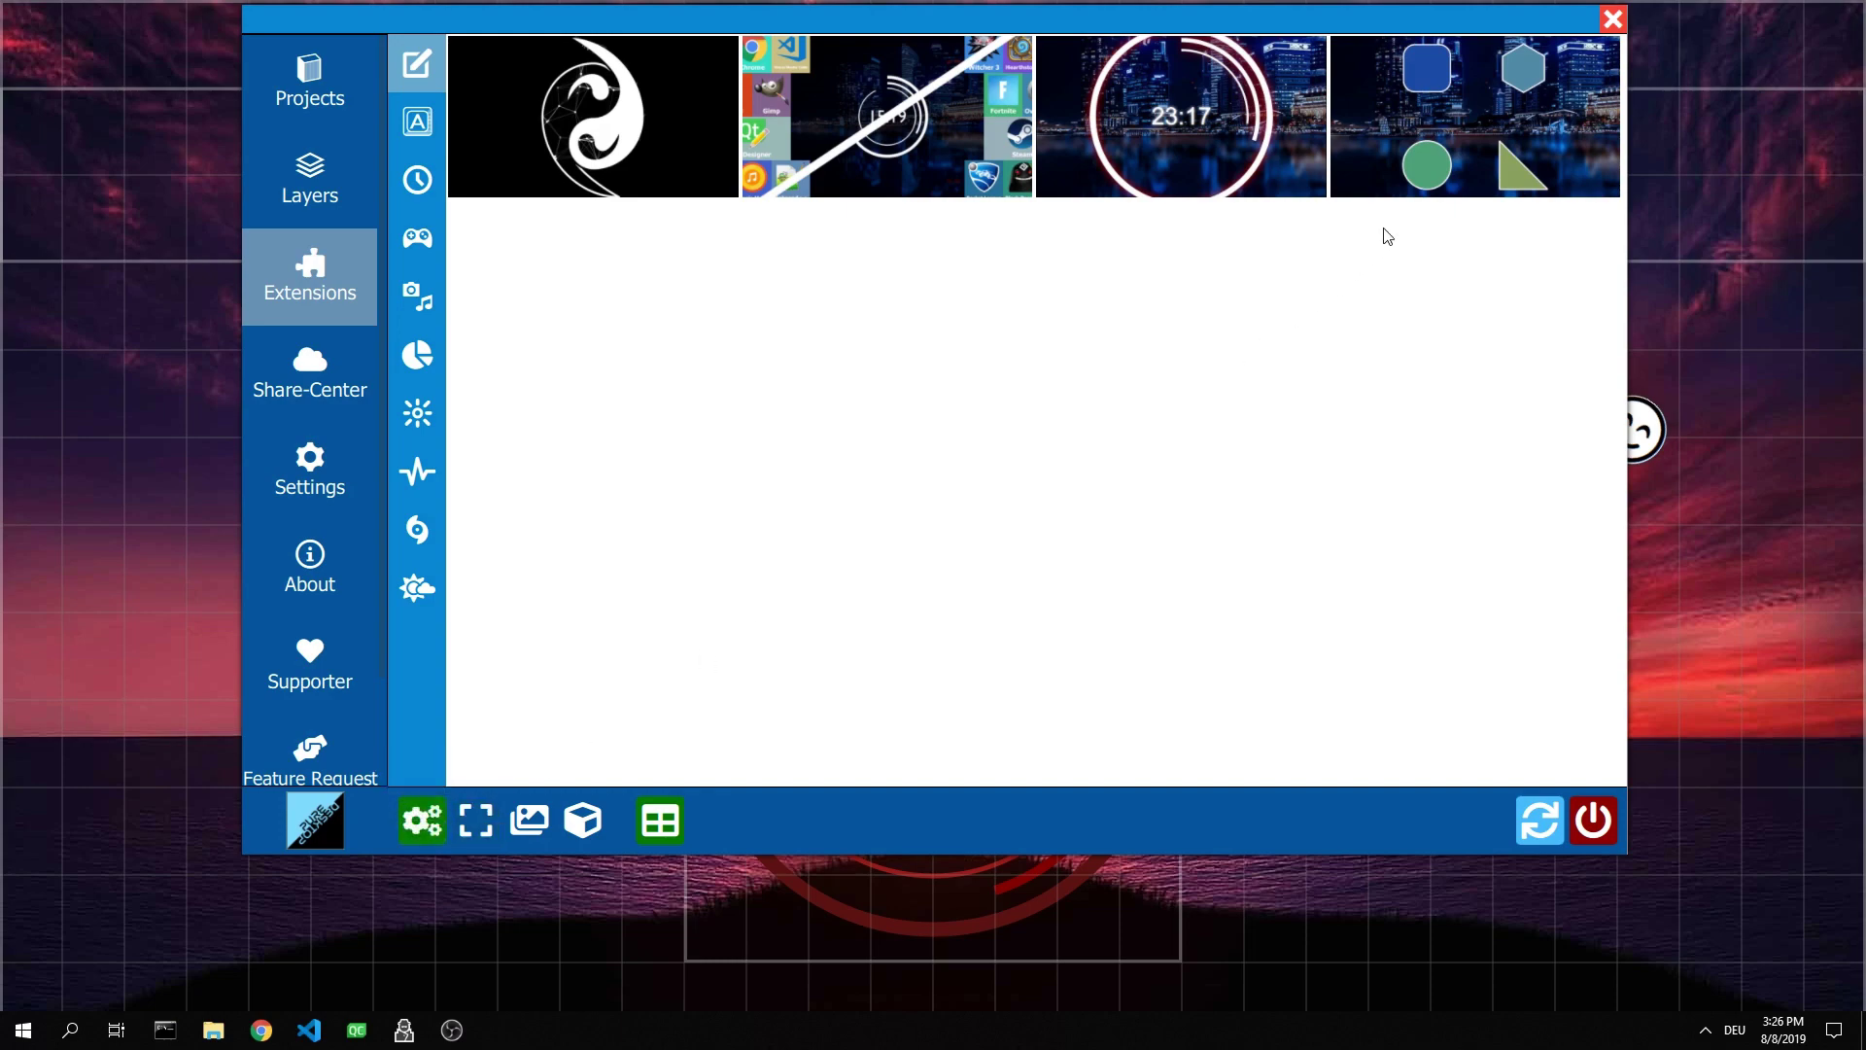
click(1612, 19)
mouse_move(1087, 127)
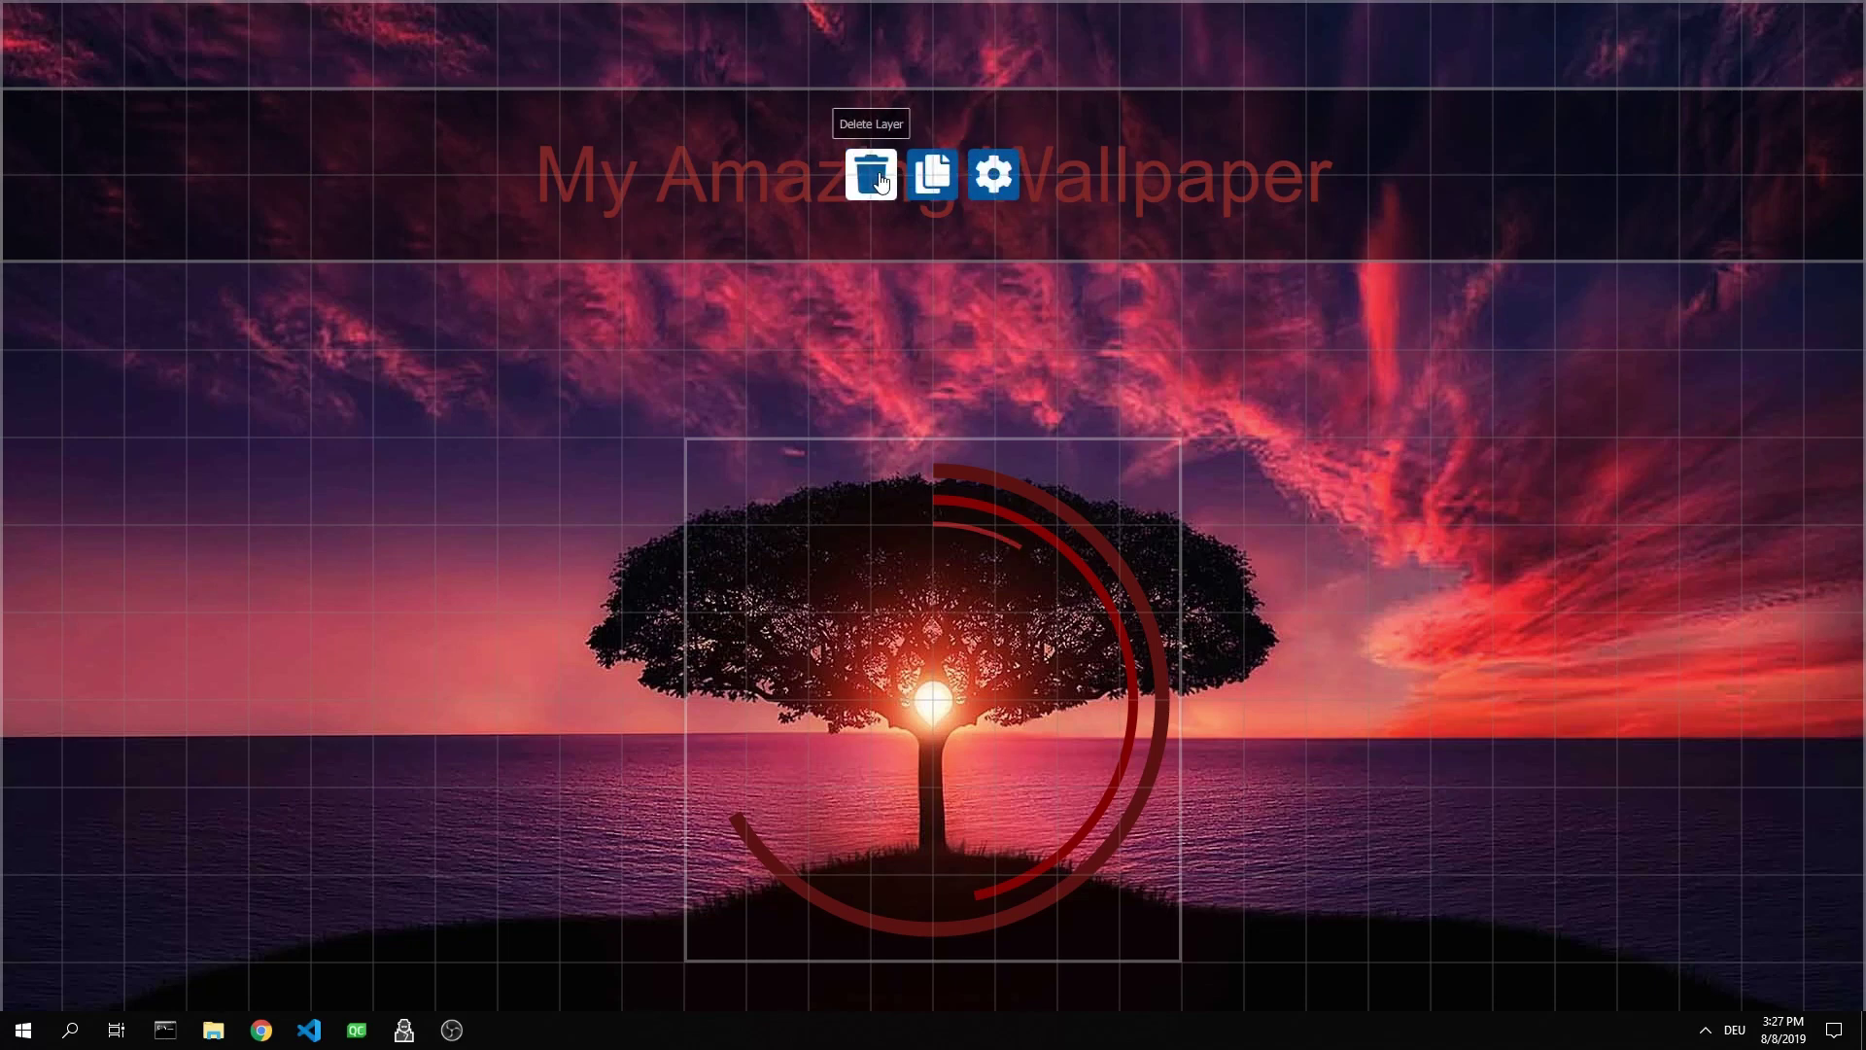
click(992, 176)
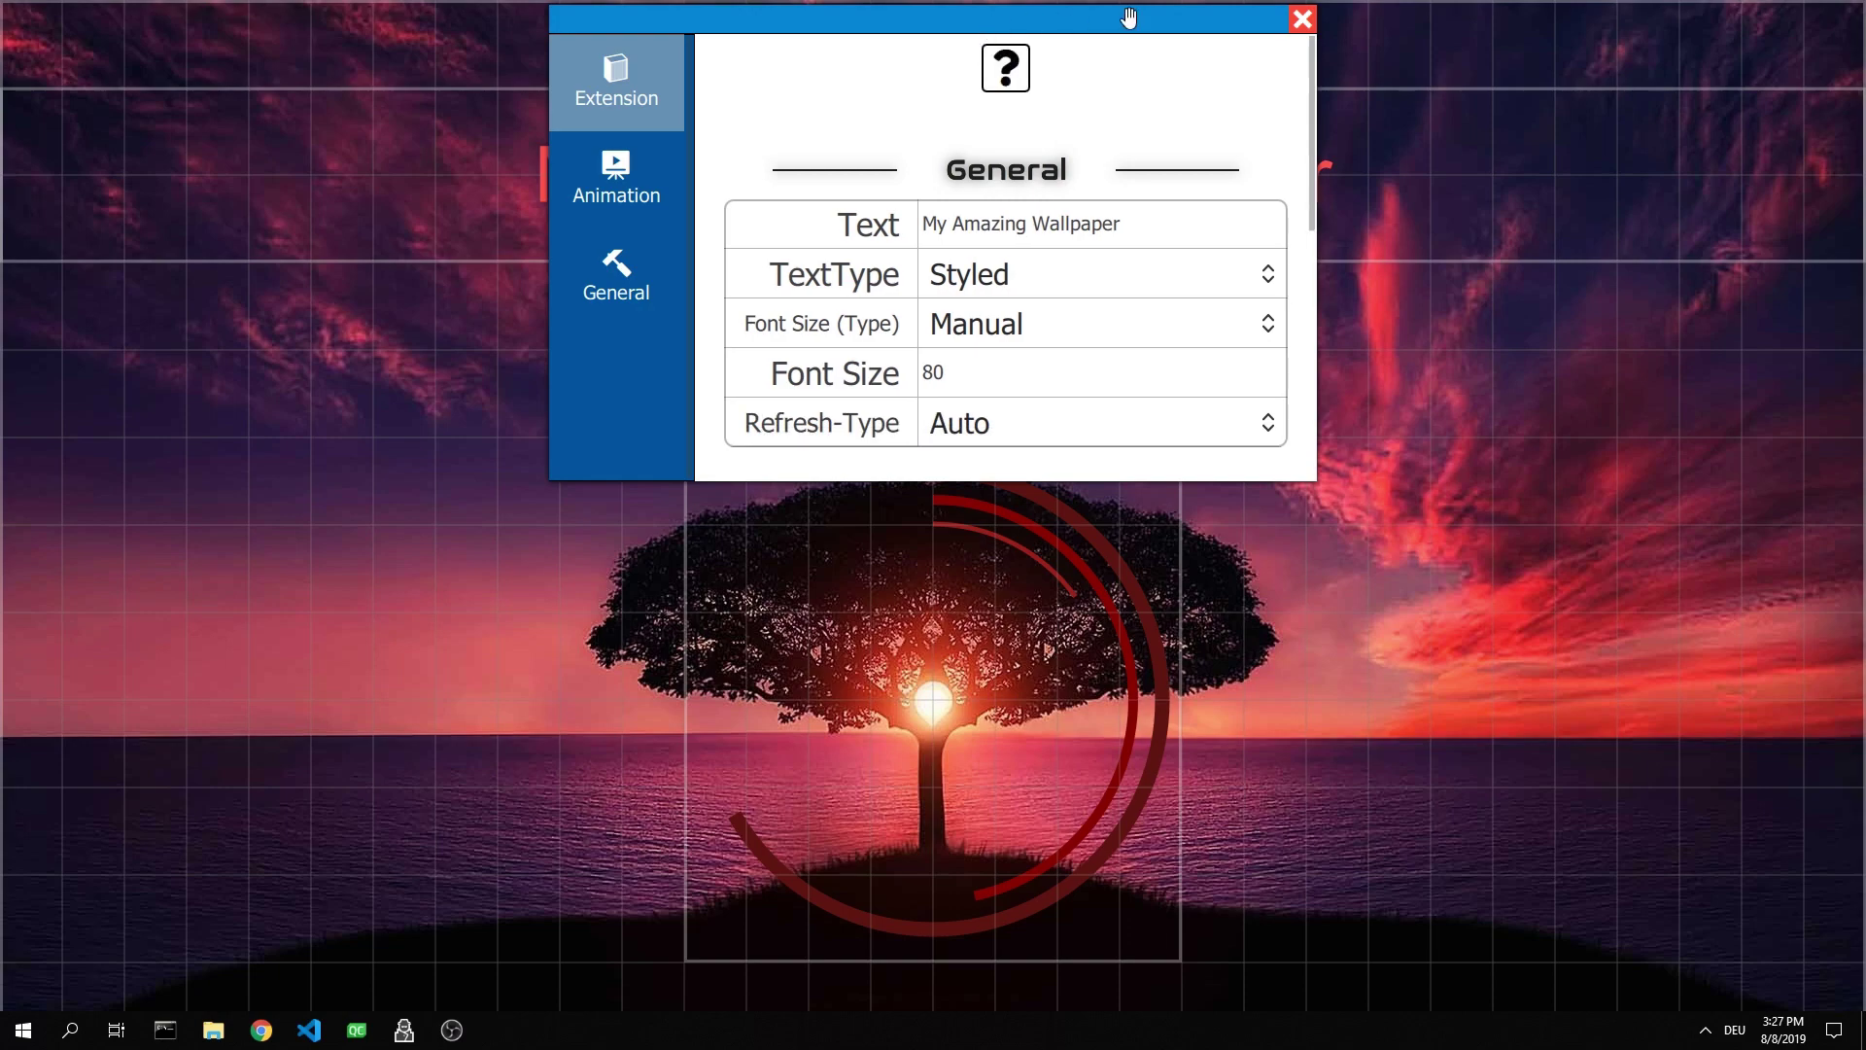
In Order Mode, move both the mountain and sunset images one level down
click(1302, 19)
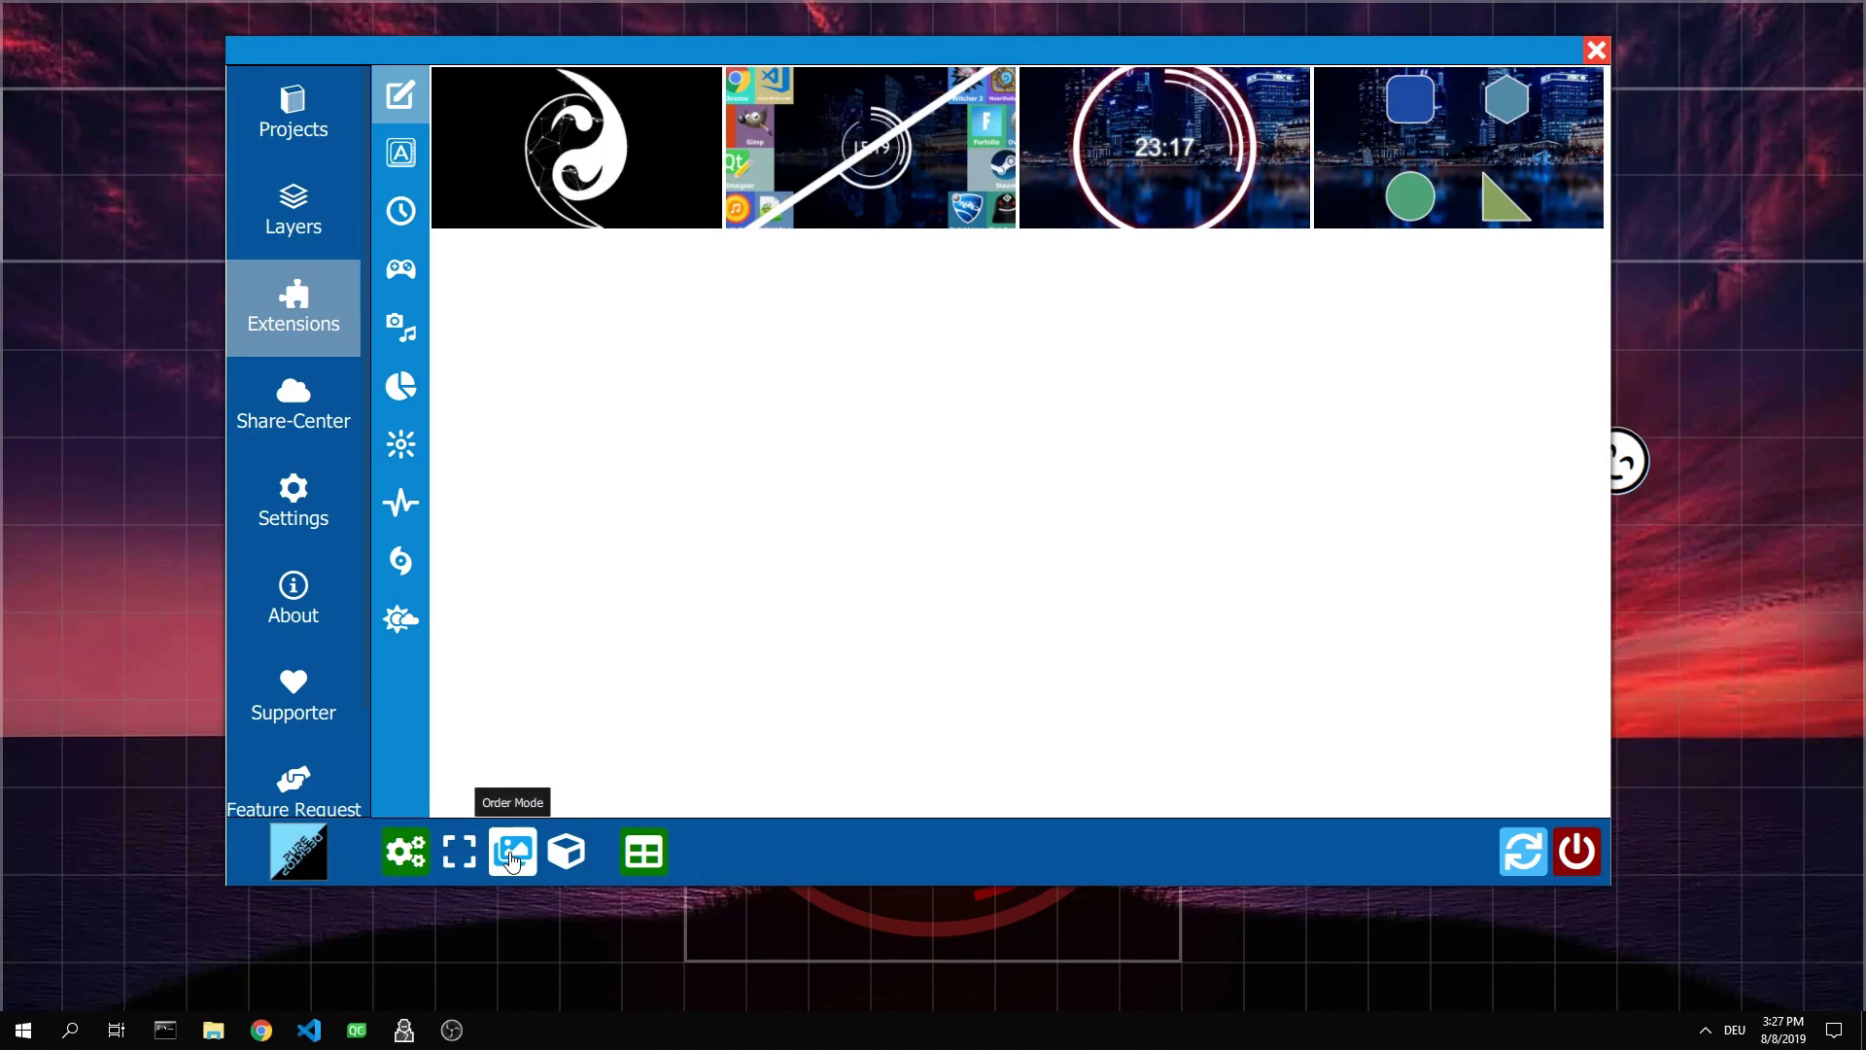
click(507, 859)
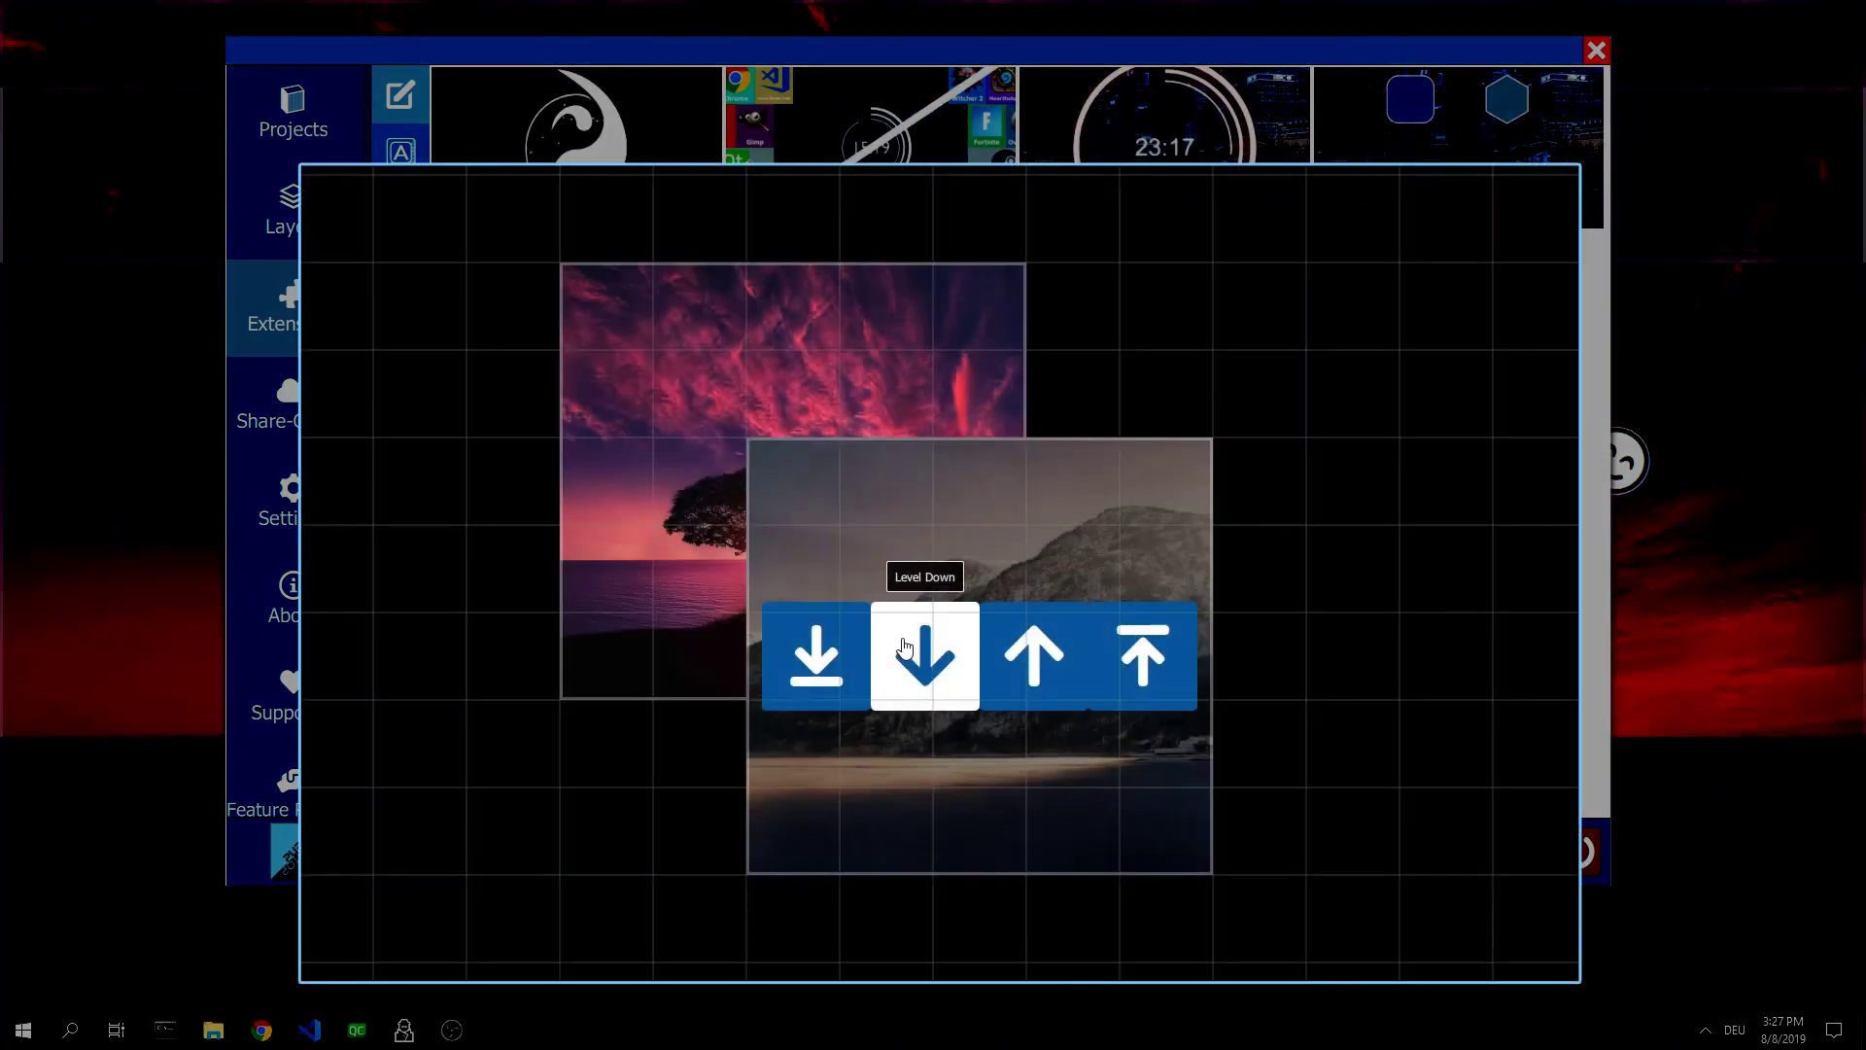
click(892, 630)
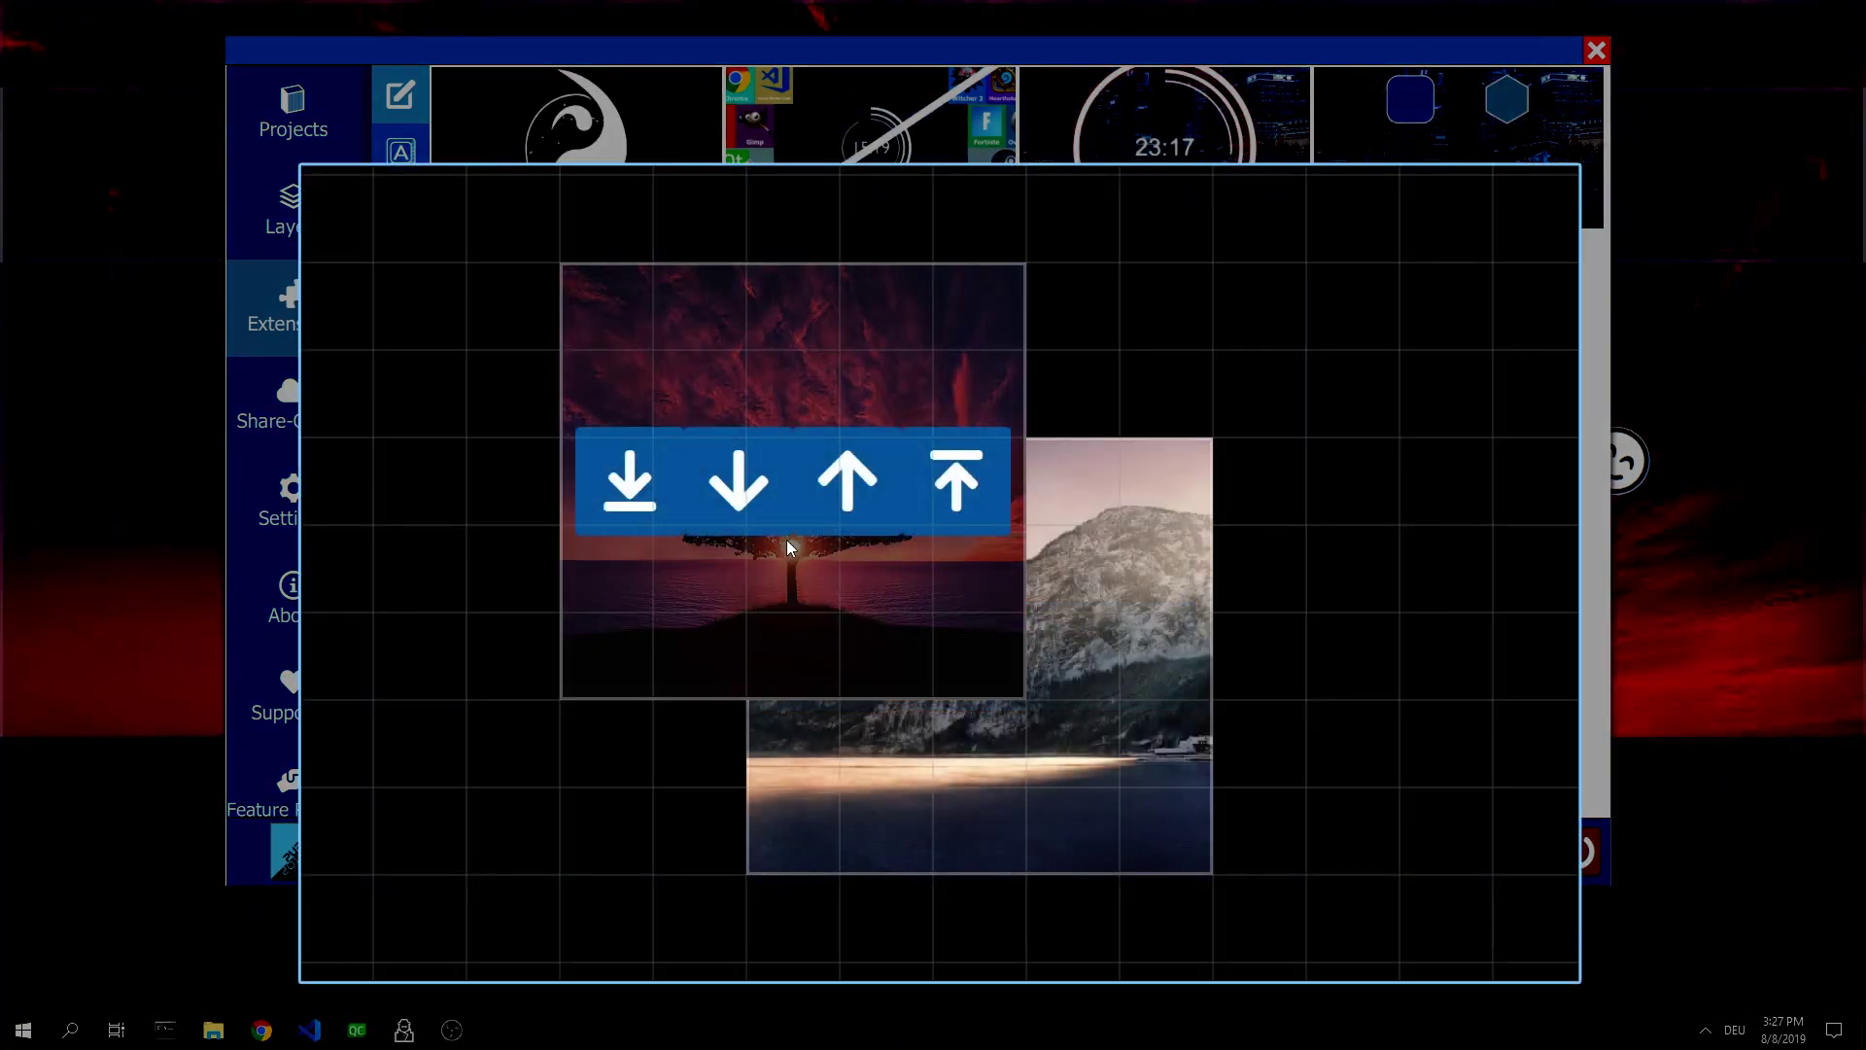
click(738, 480)
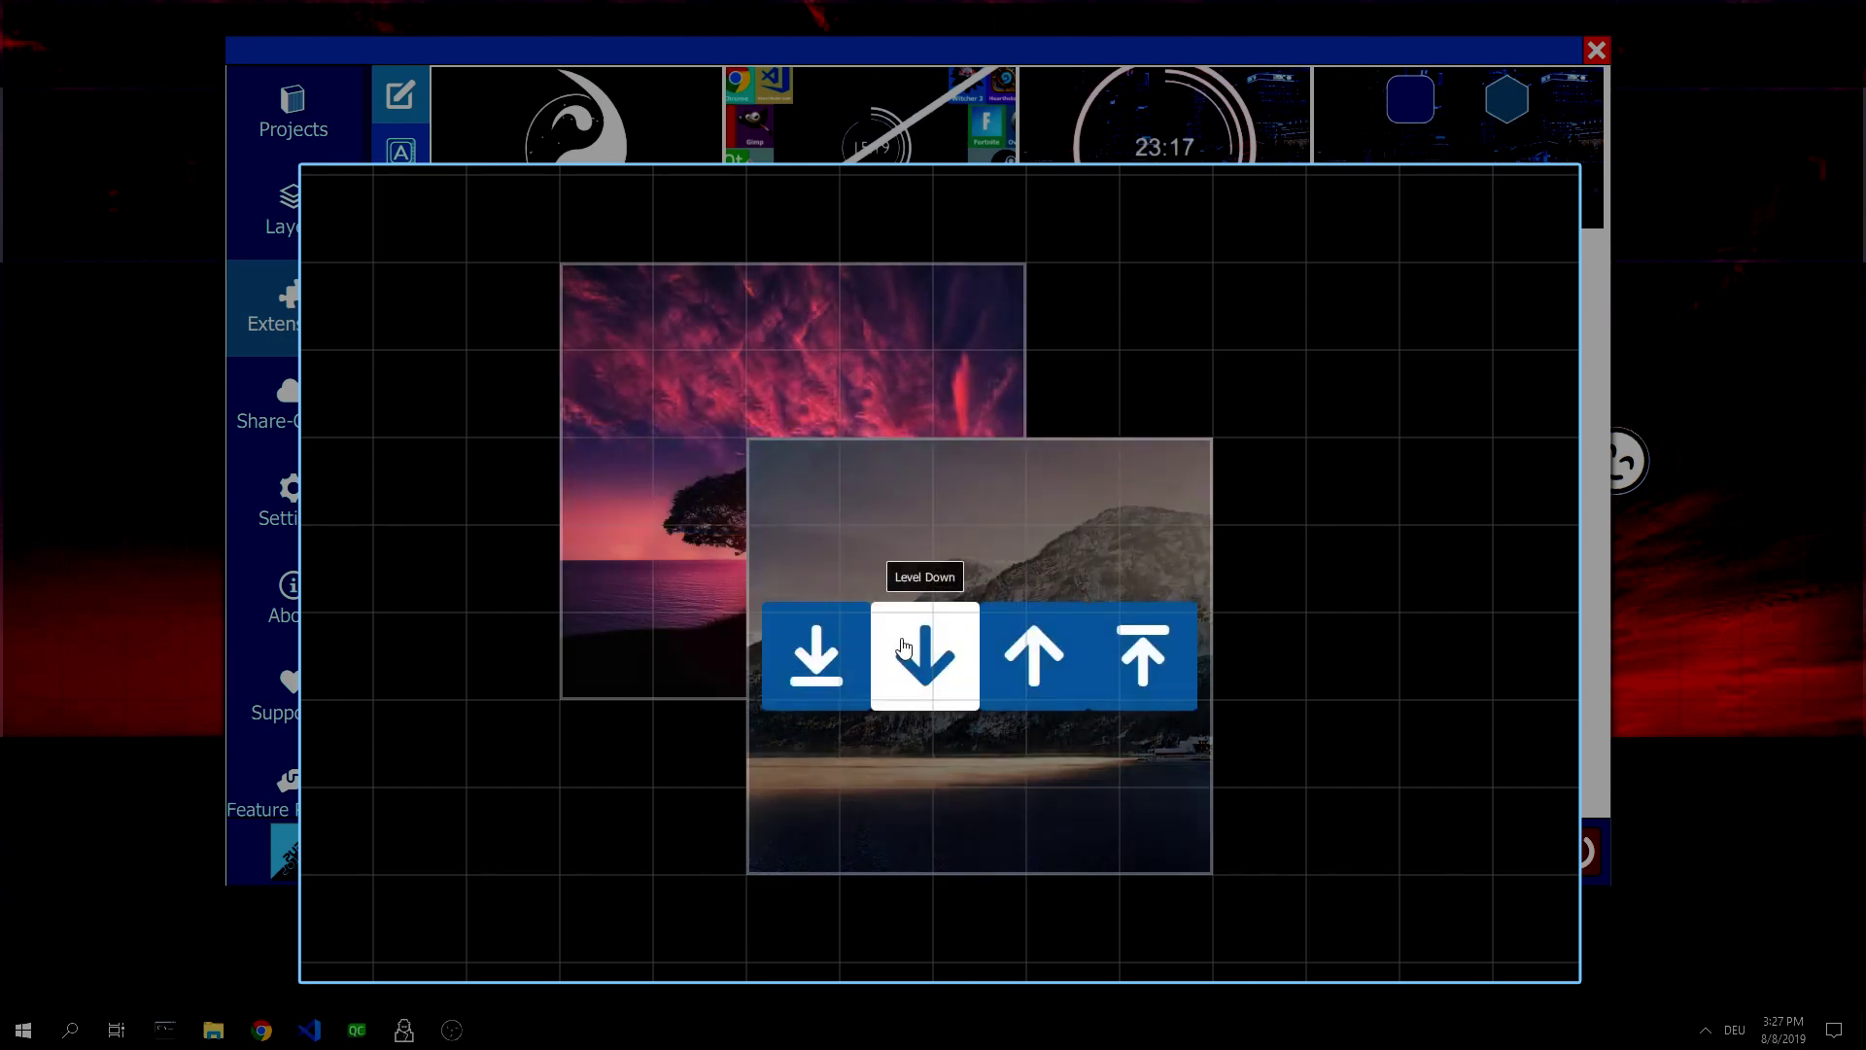
click(512, 851)
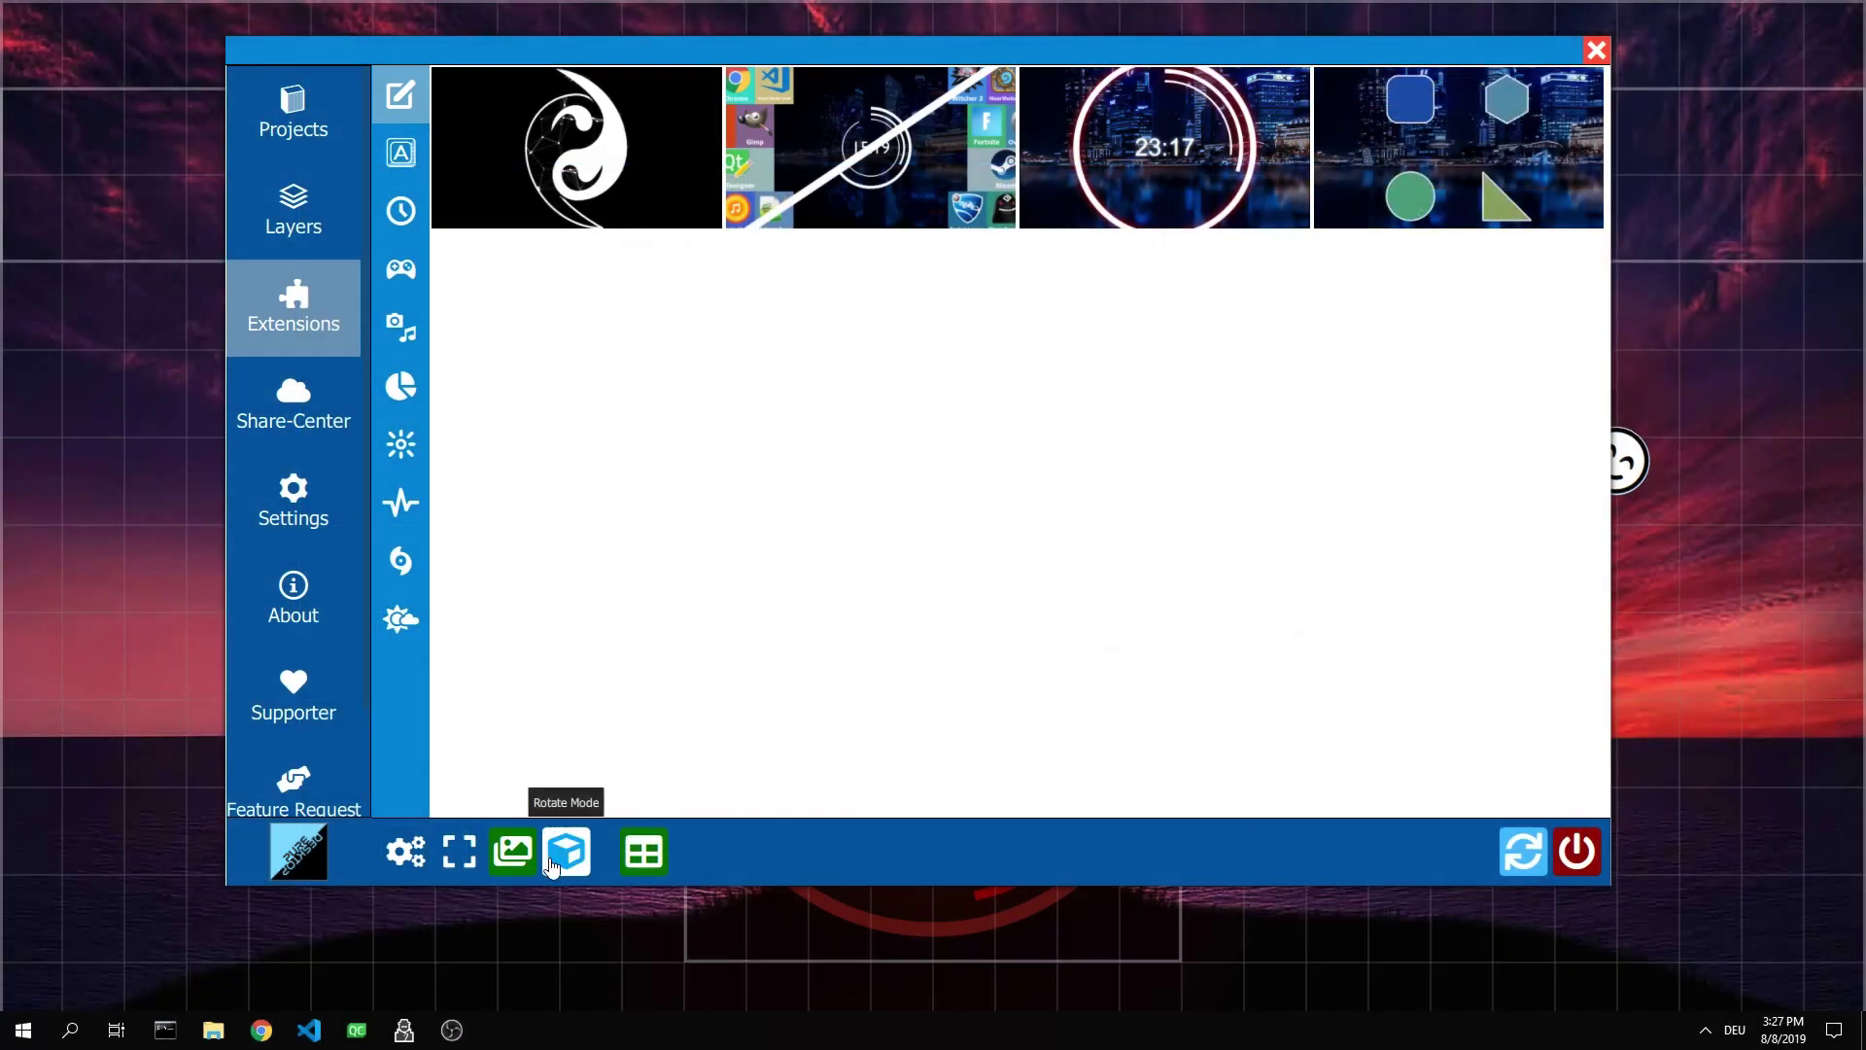
Enable Rotate Mode and rotate, flip and mirror the title text
click(569, 849)
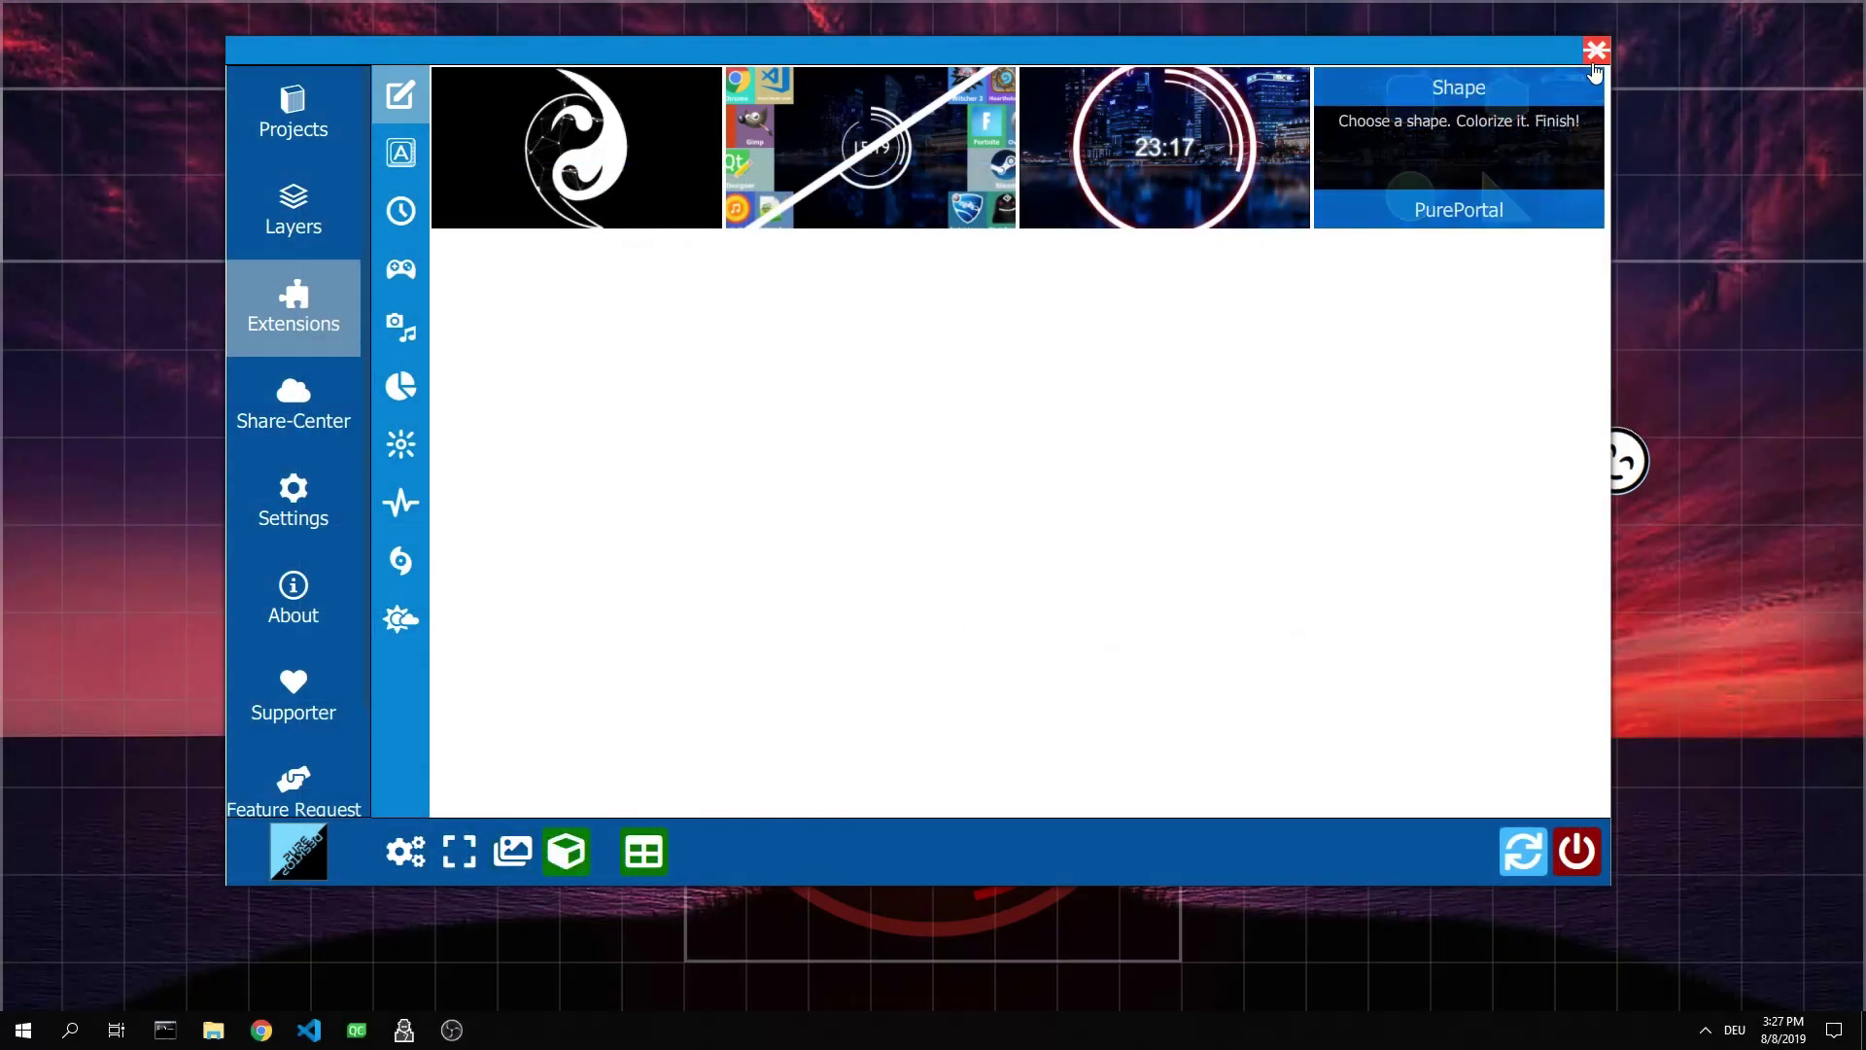
click(1597, 51)
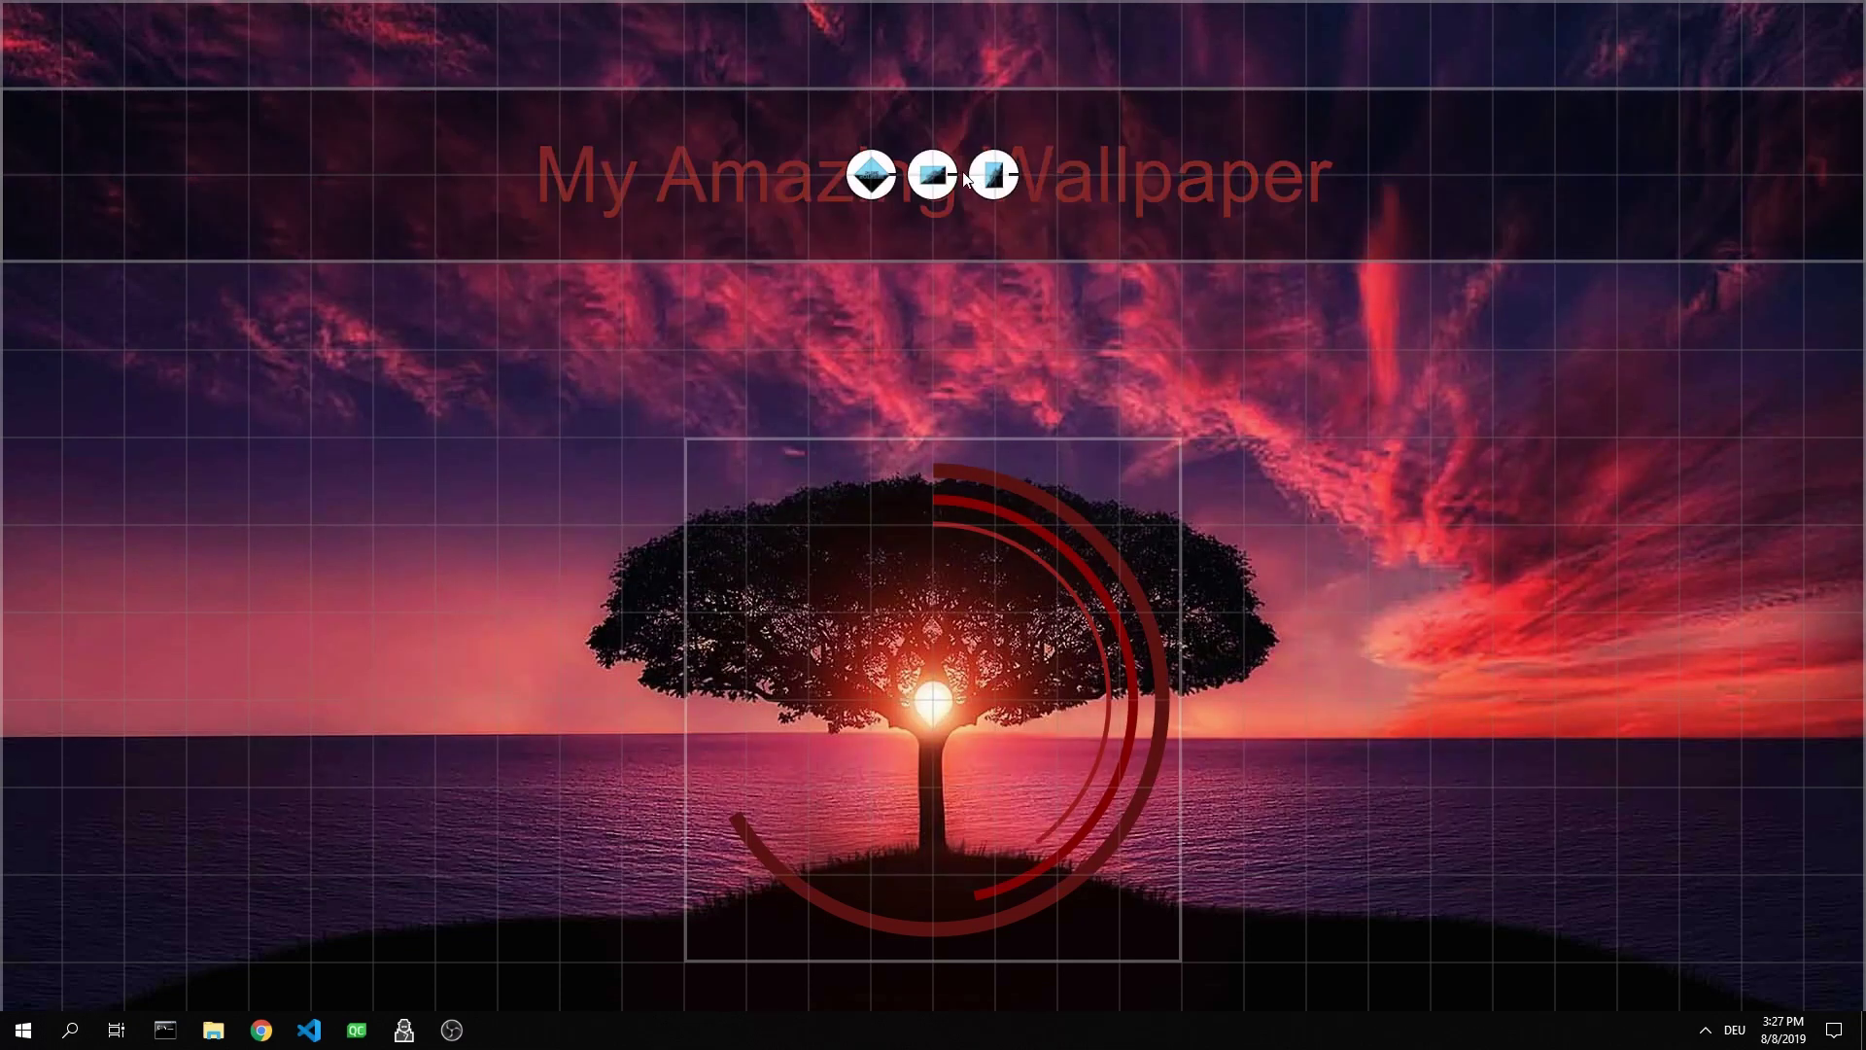
mouse_move(890, 185)
mouse_down()
mouse_move(856, 234)
mouse_move(891, 184)
mouse_up()
click(951, 185)
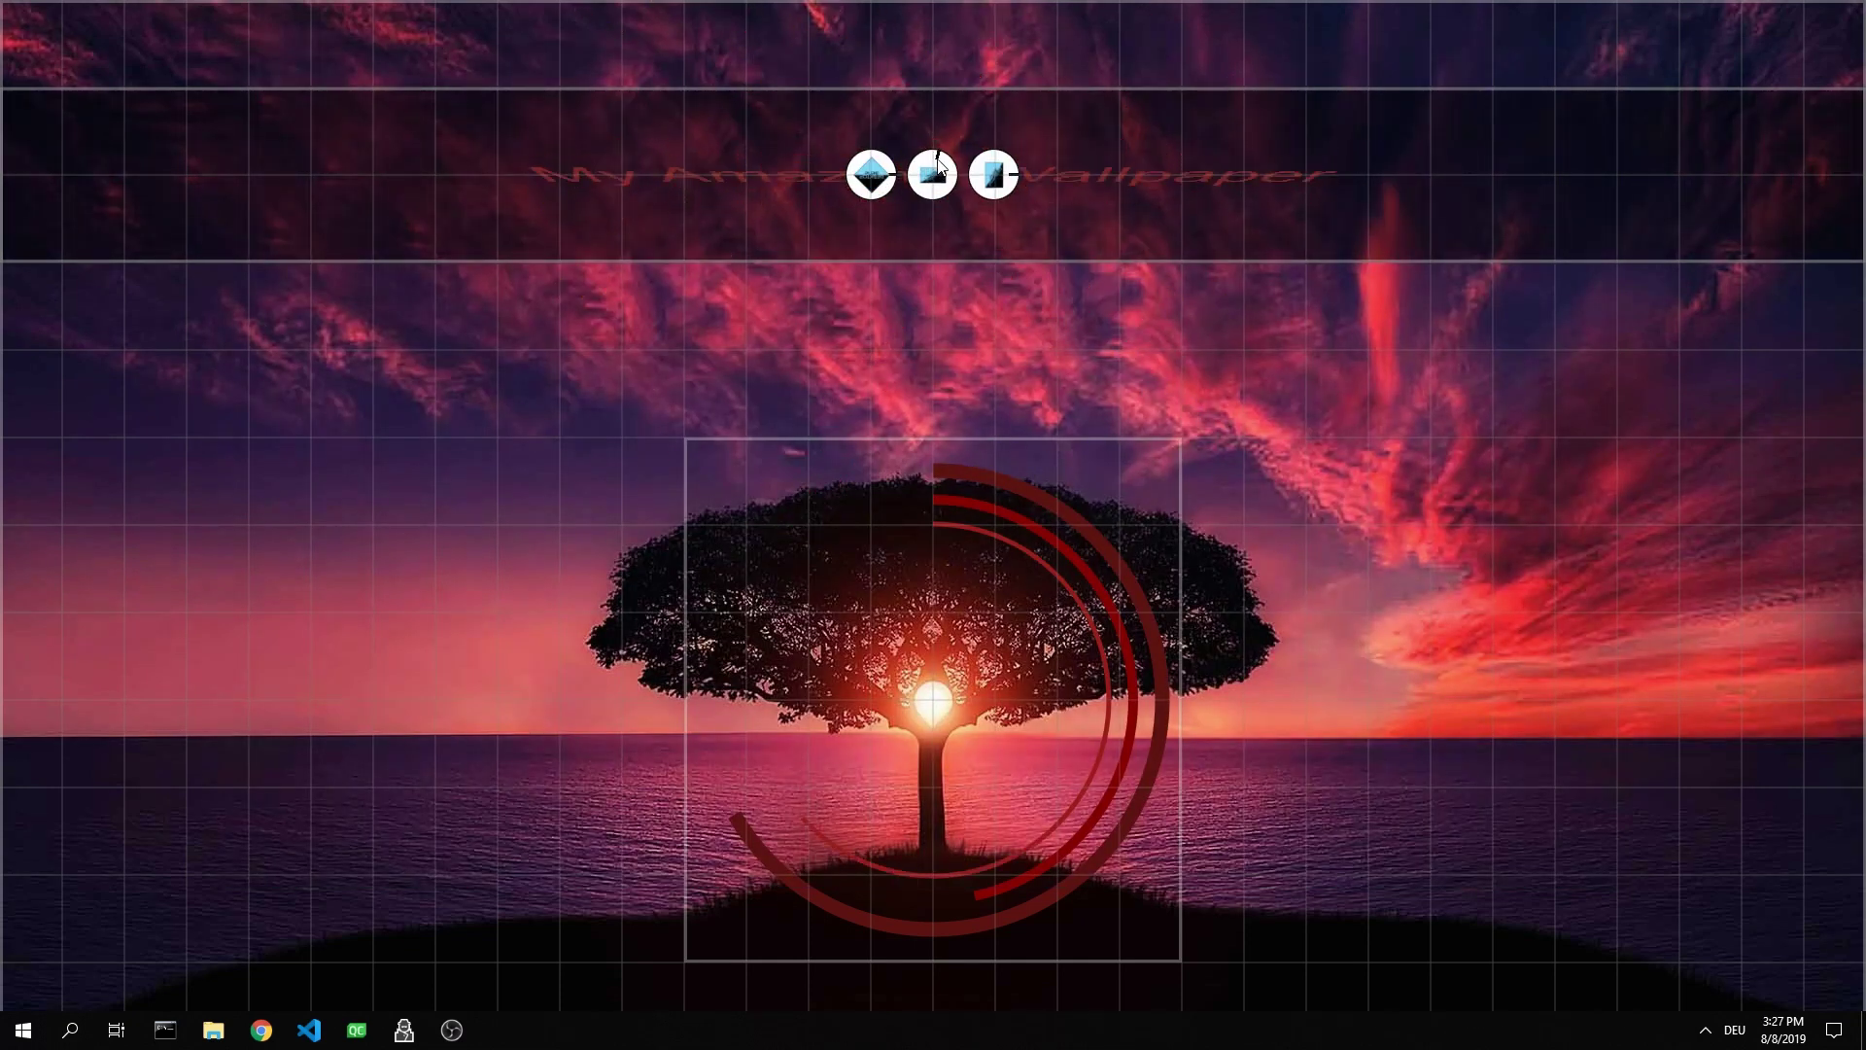
click(991, 193)
click(877, 383)
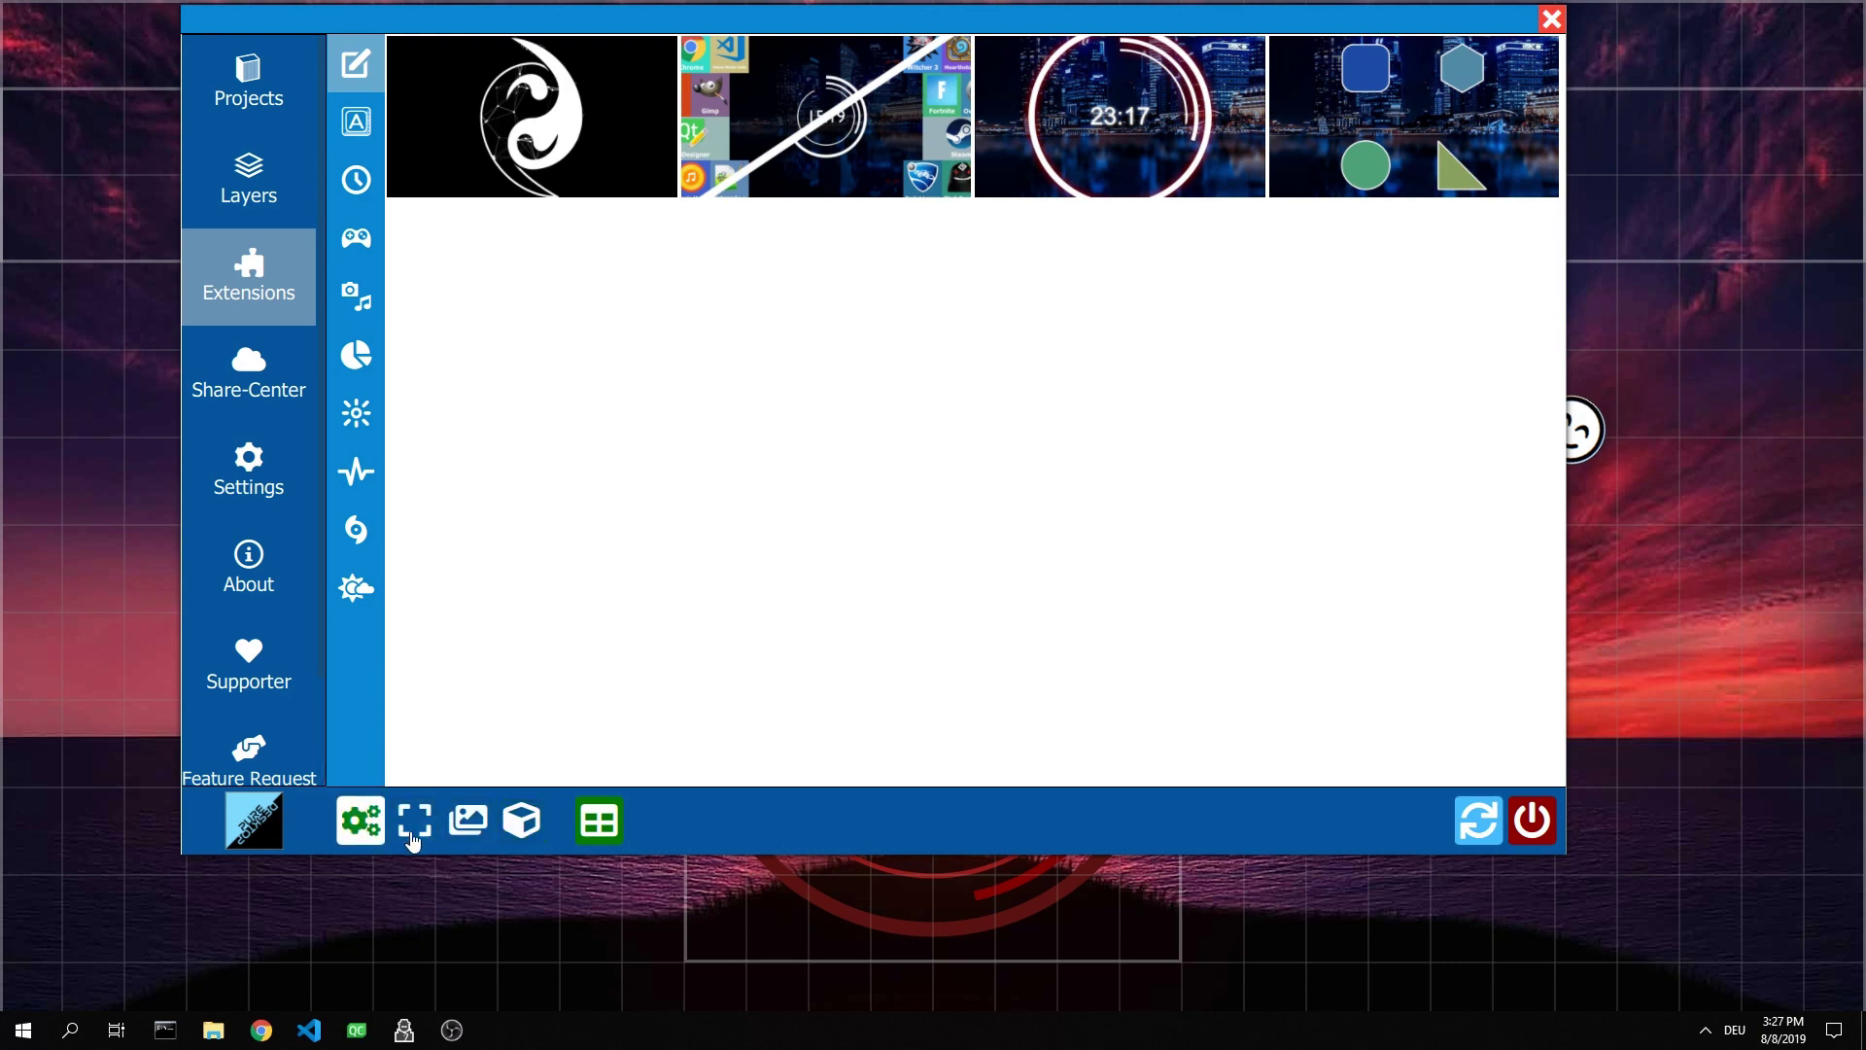
Turn on Transform Mode and adjust the title layer's box height, hiding the alignment grid
click(605, 824)
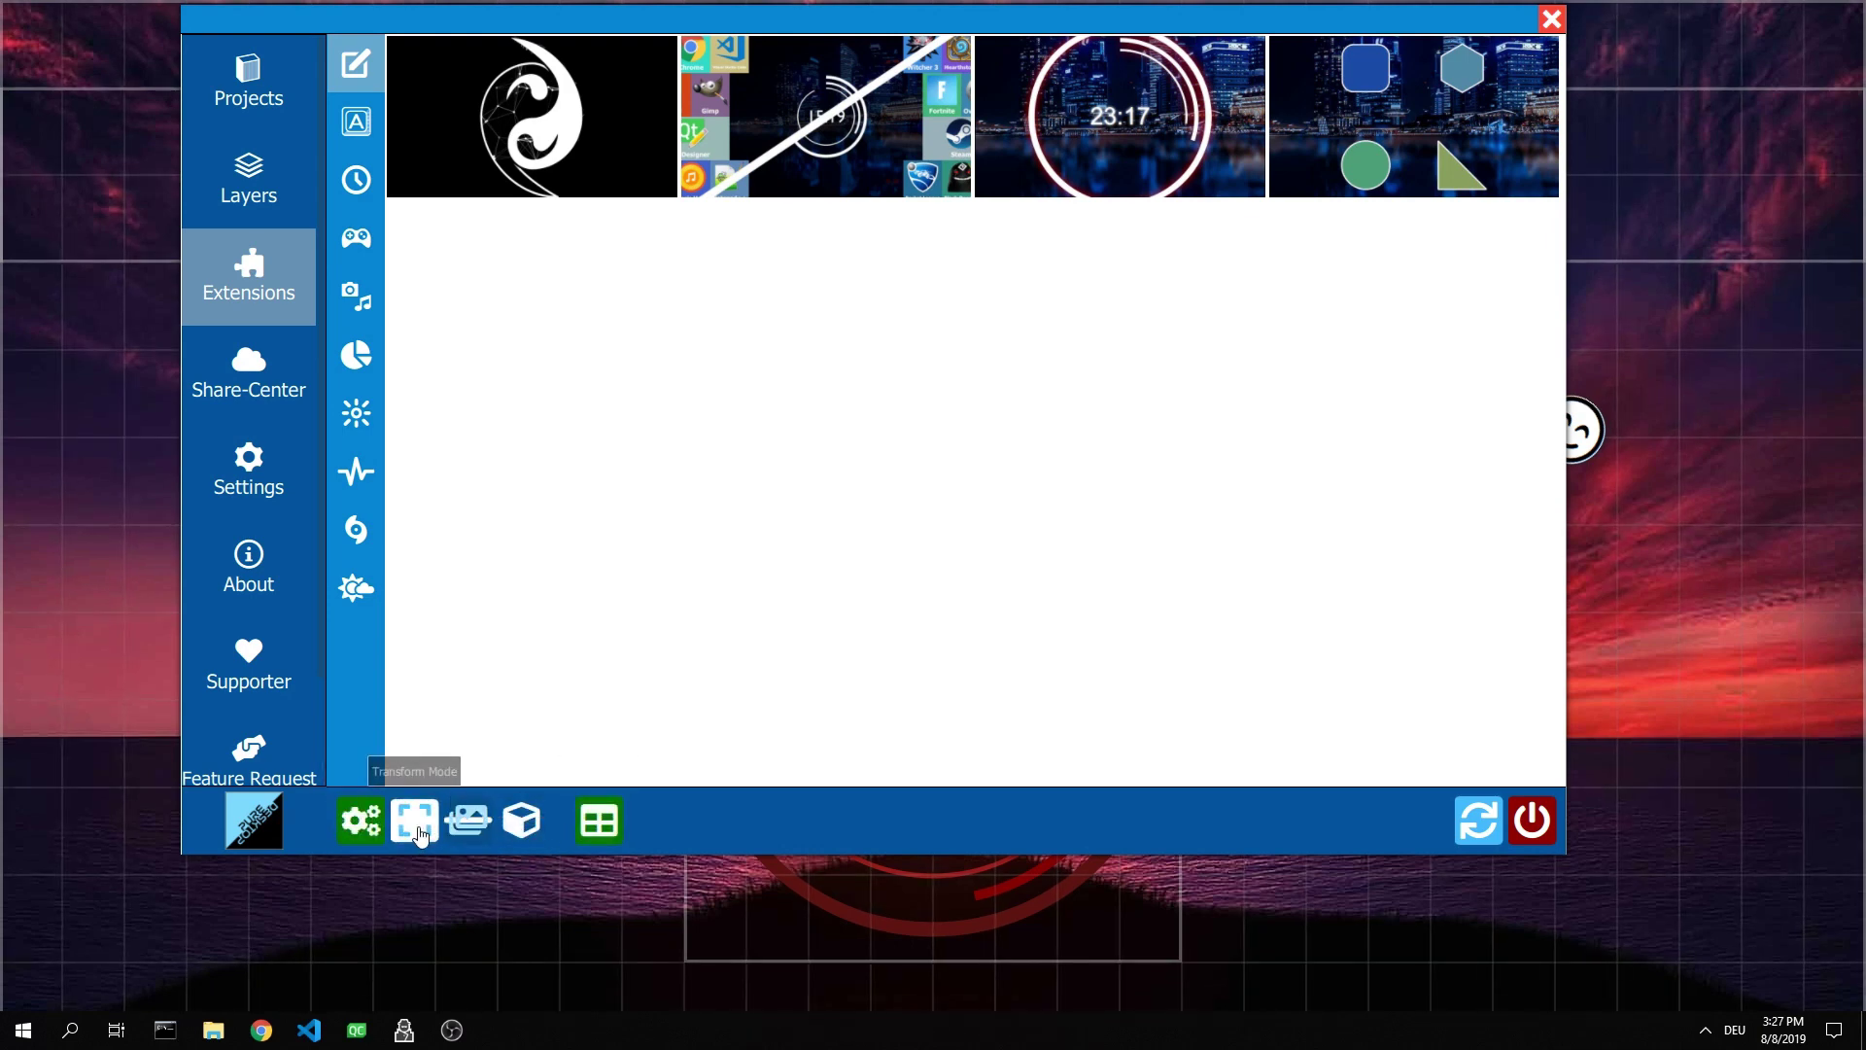
click(418, 834)
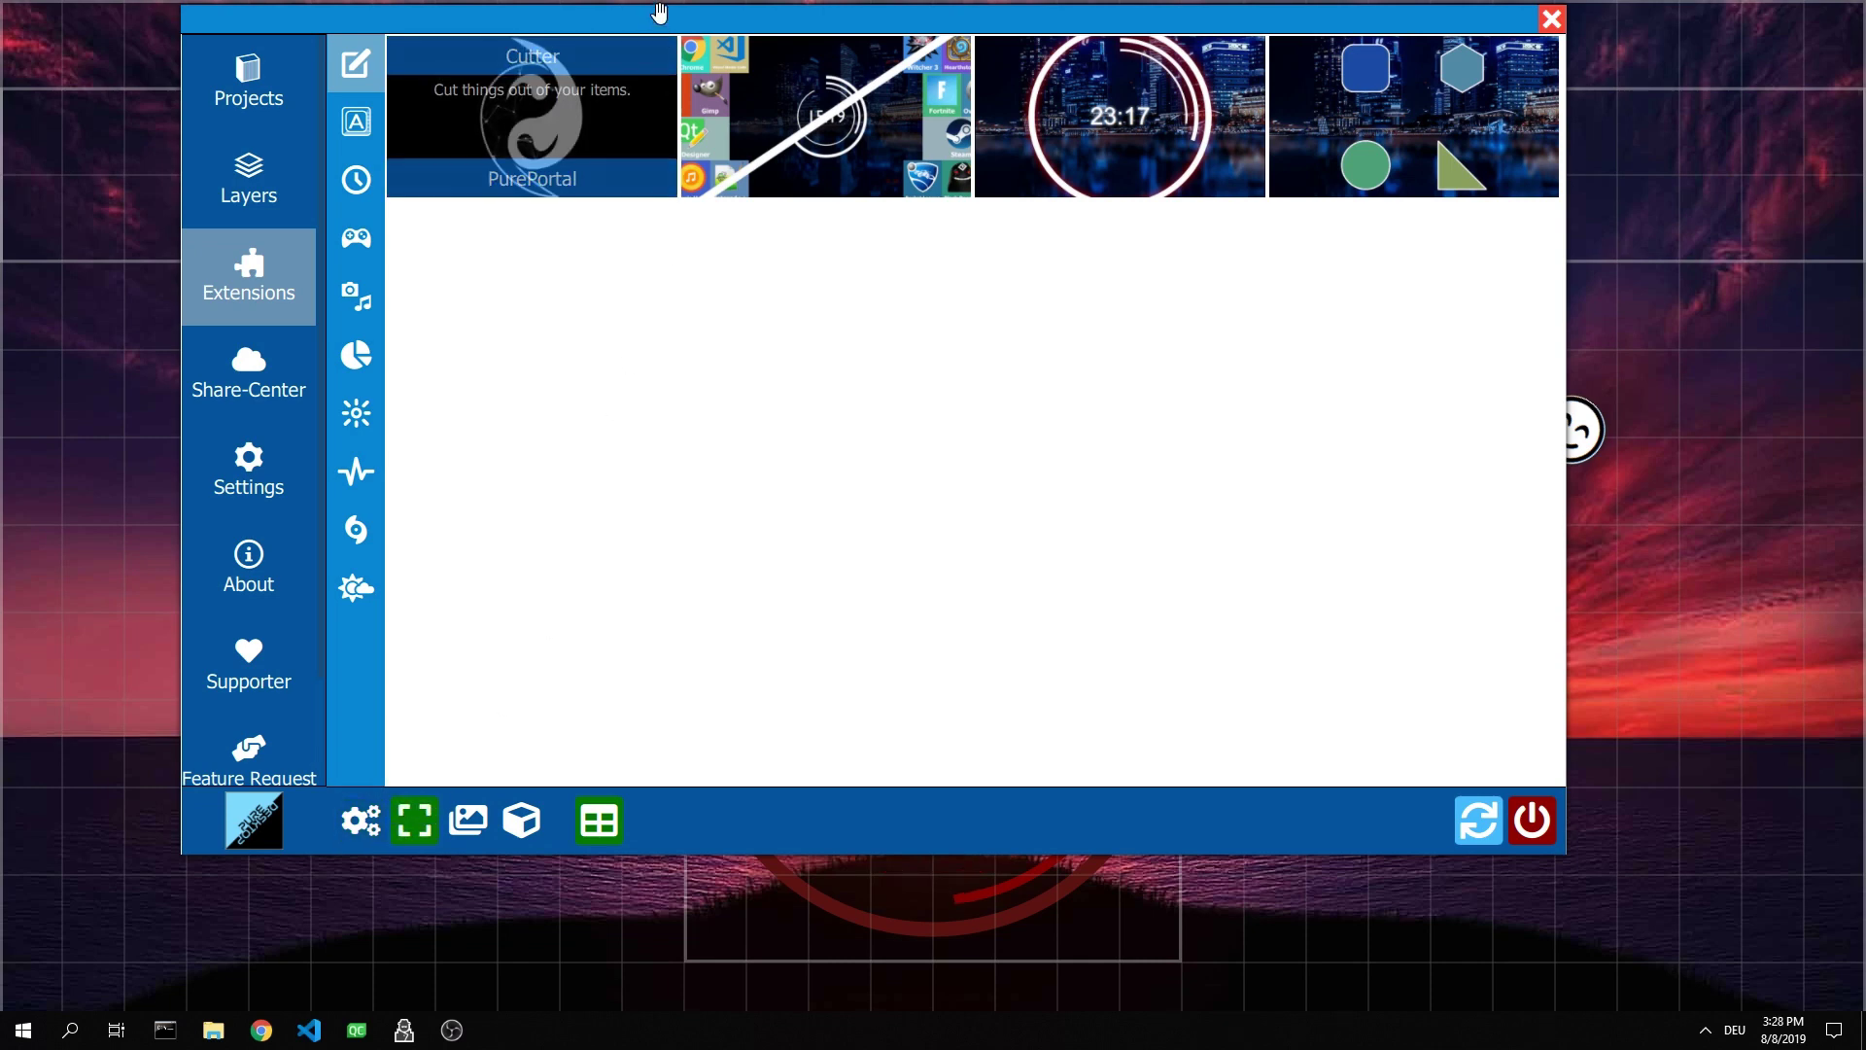
drag(706, 21, 1023, 143)
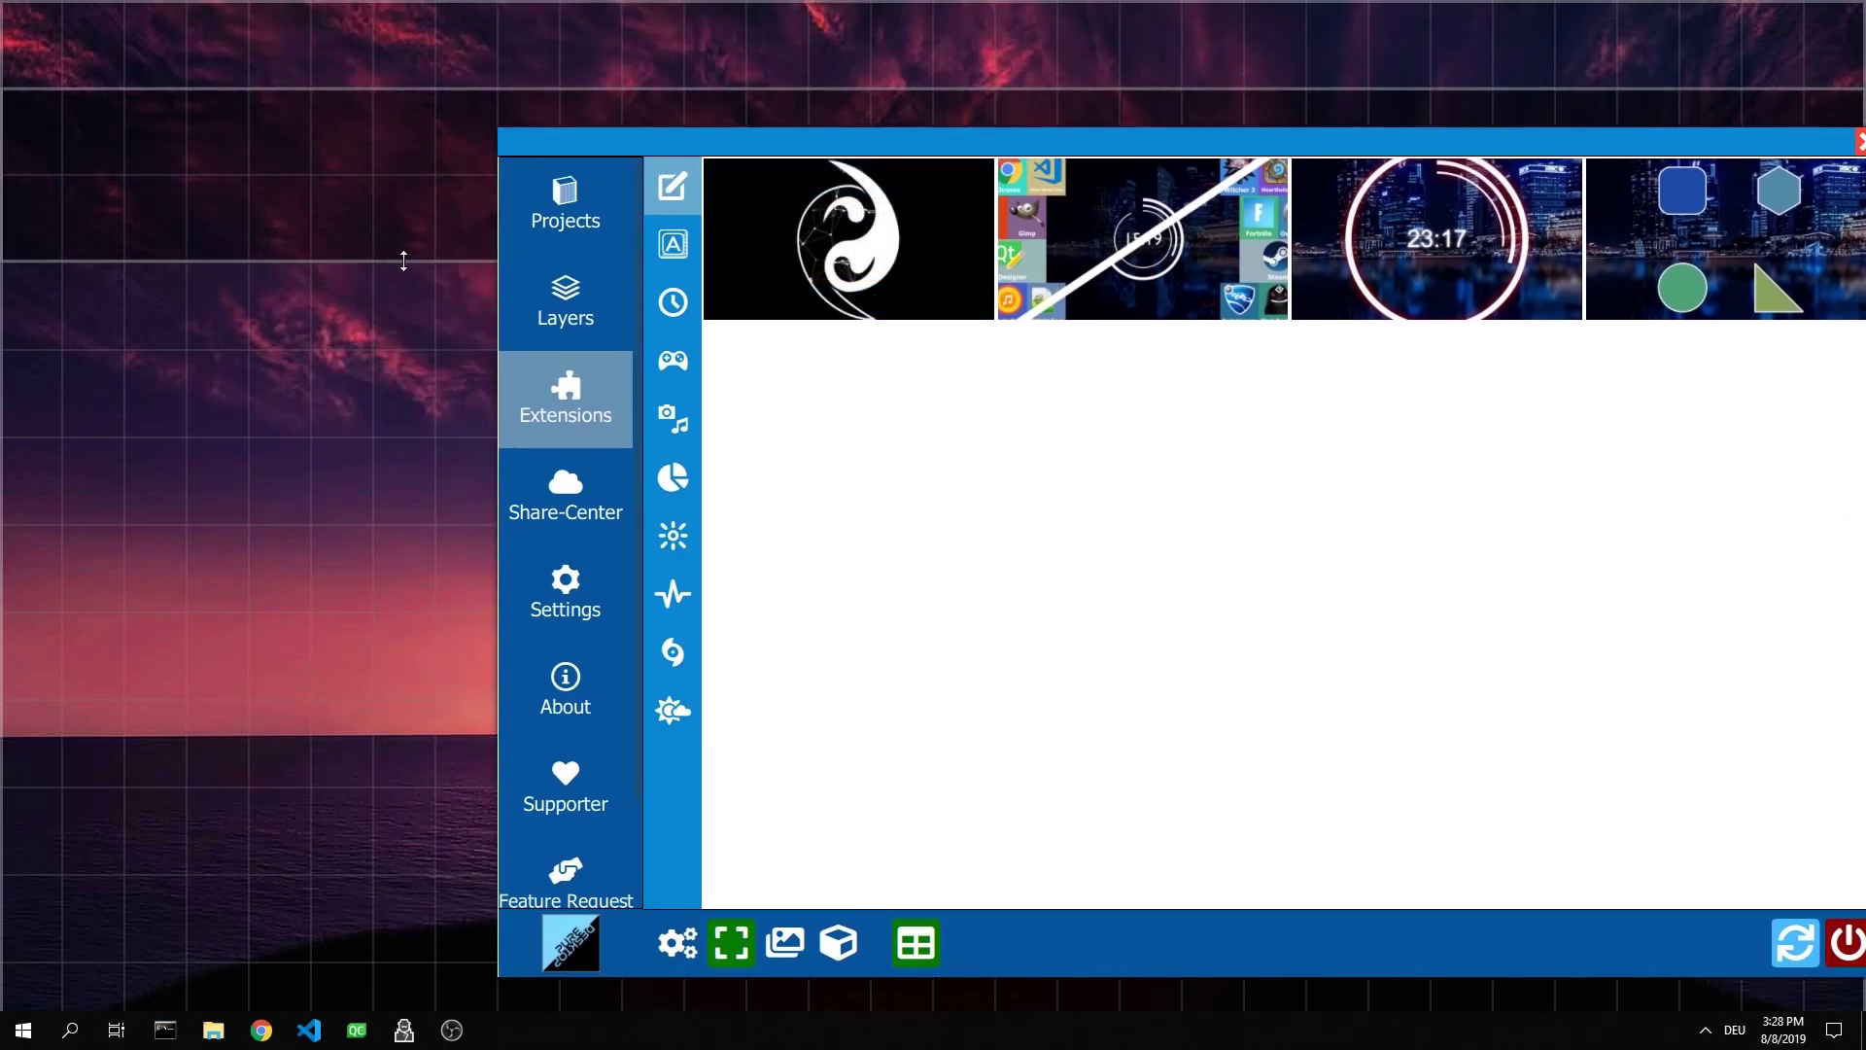
mouse_move(402, 273)
mouse_down()
mouse_move(403, 342)
mouse_move(425, 258)
mouse_move(414, 305)
mouse_up()
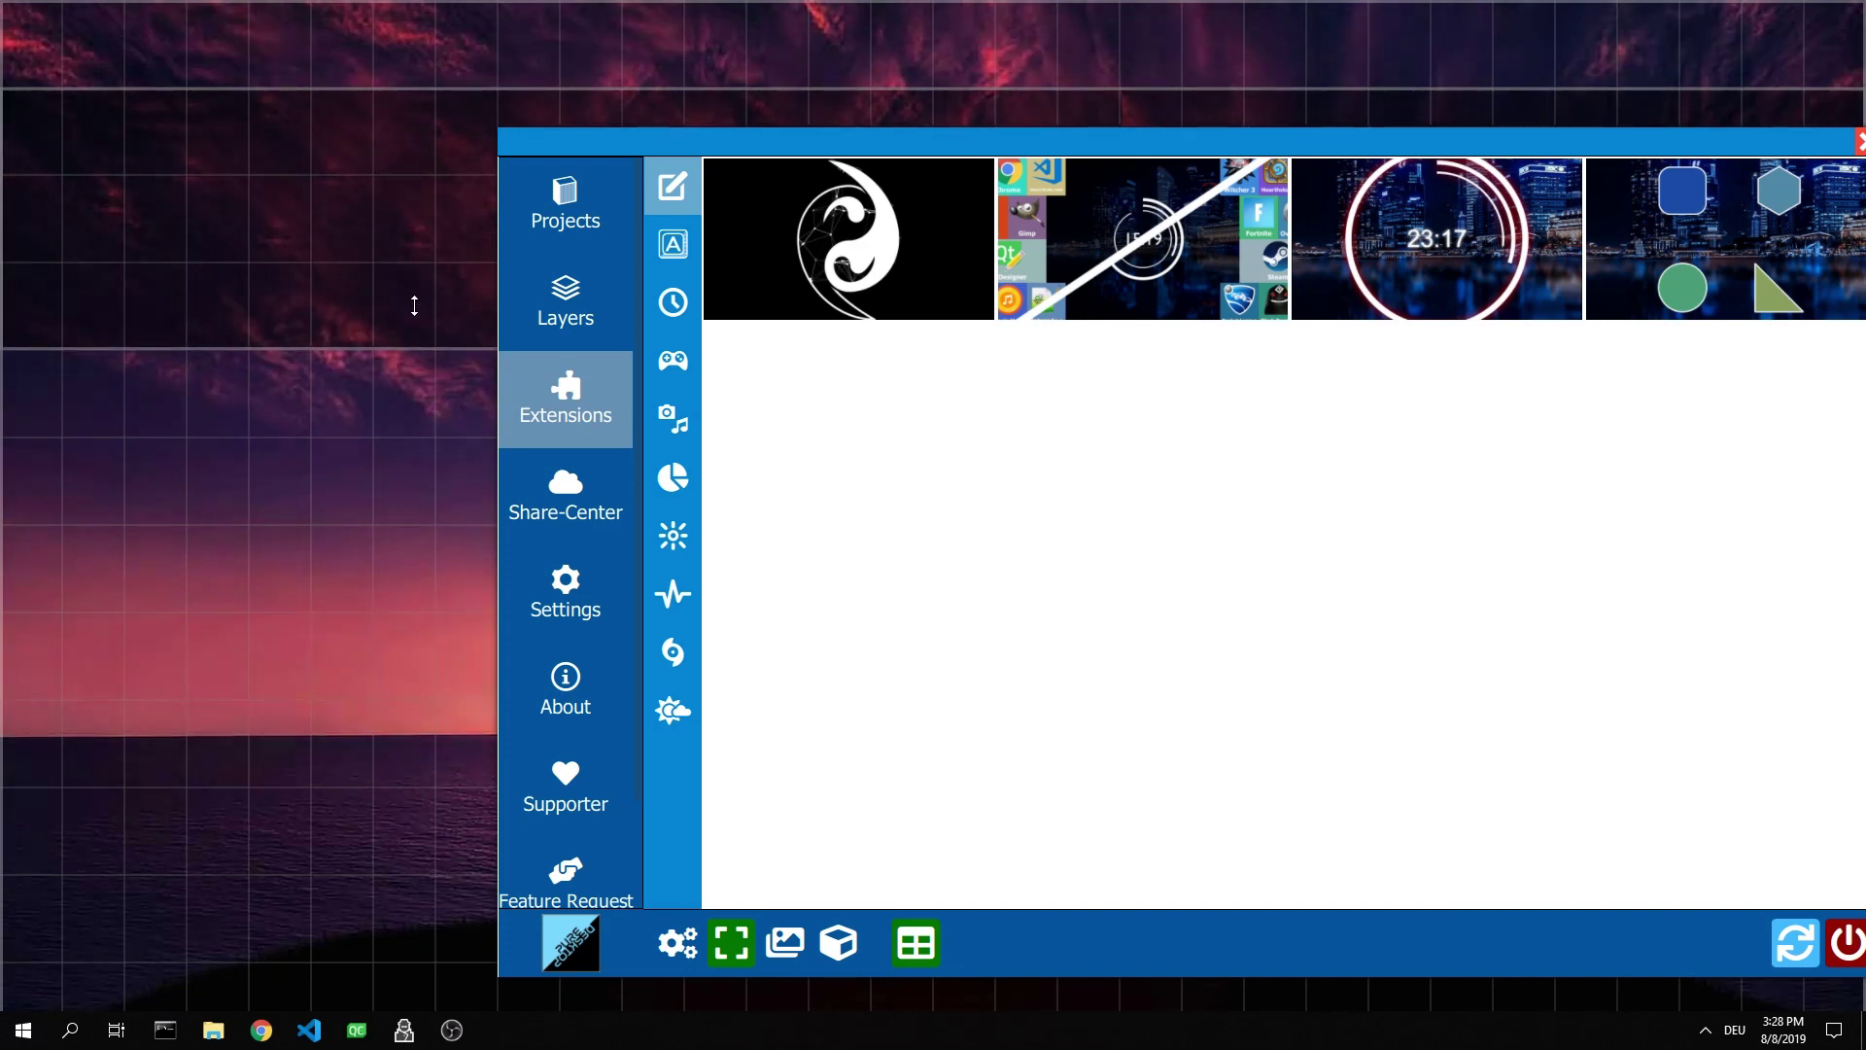
click(916, 942)
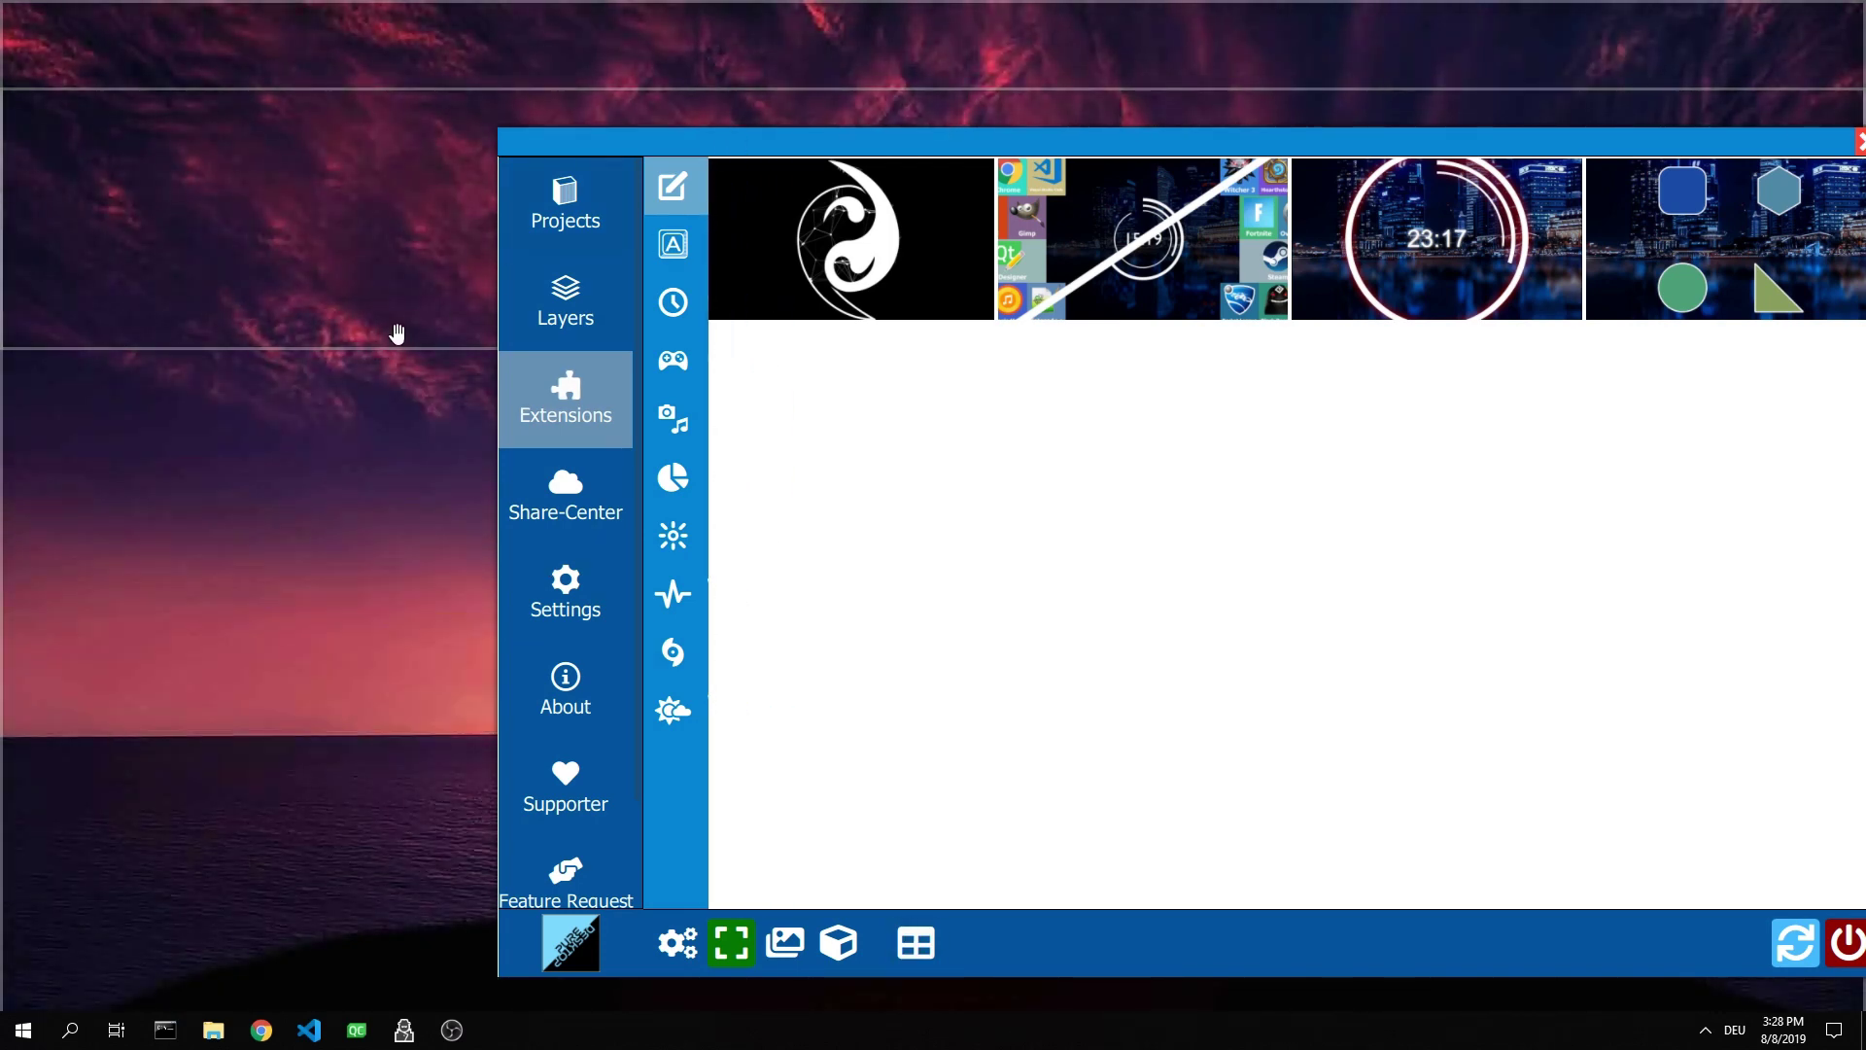
mouse_move(375, 349)
mouse_down()
mouse_move(382, 230)
mouse_move(368, 333)
mouse_up()
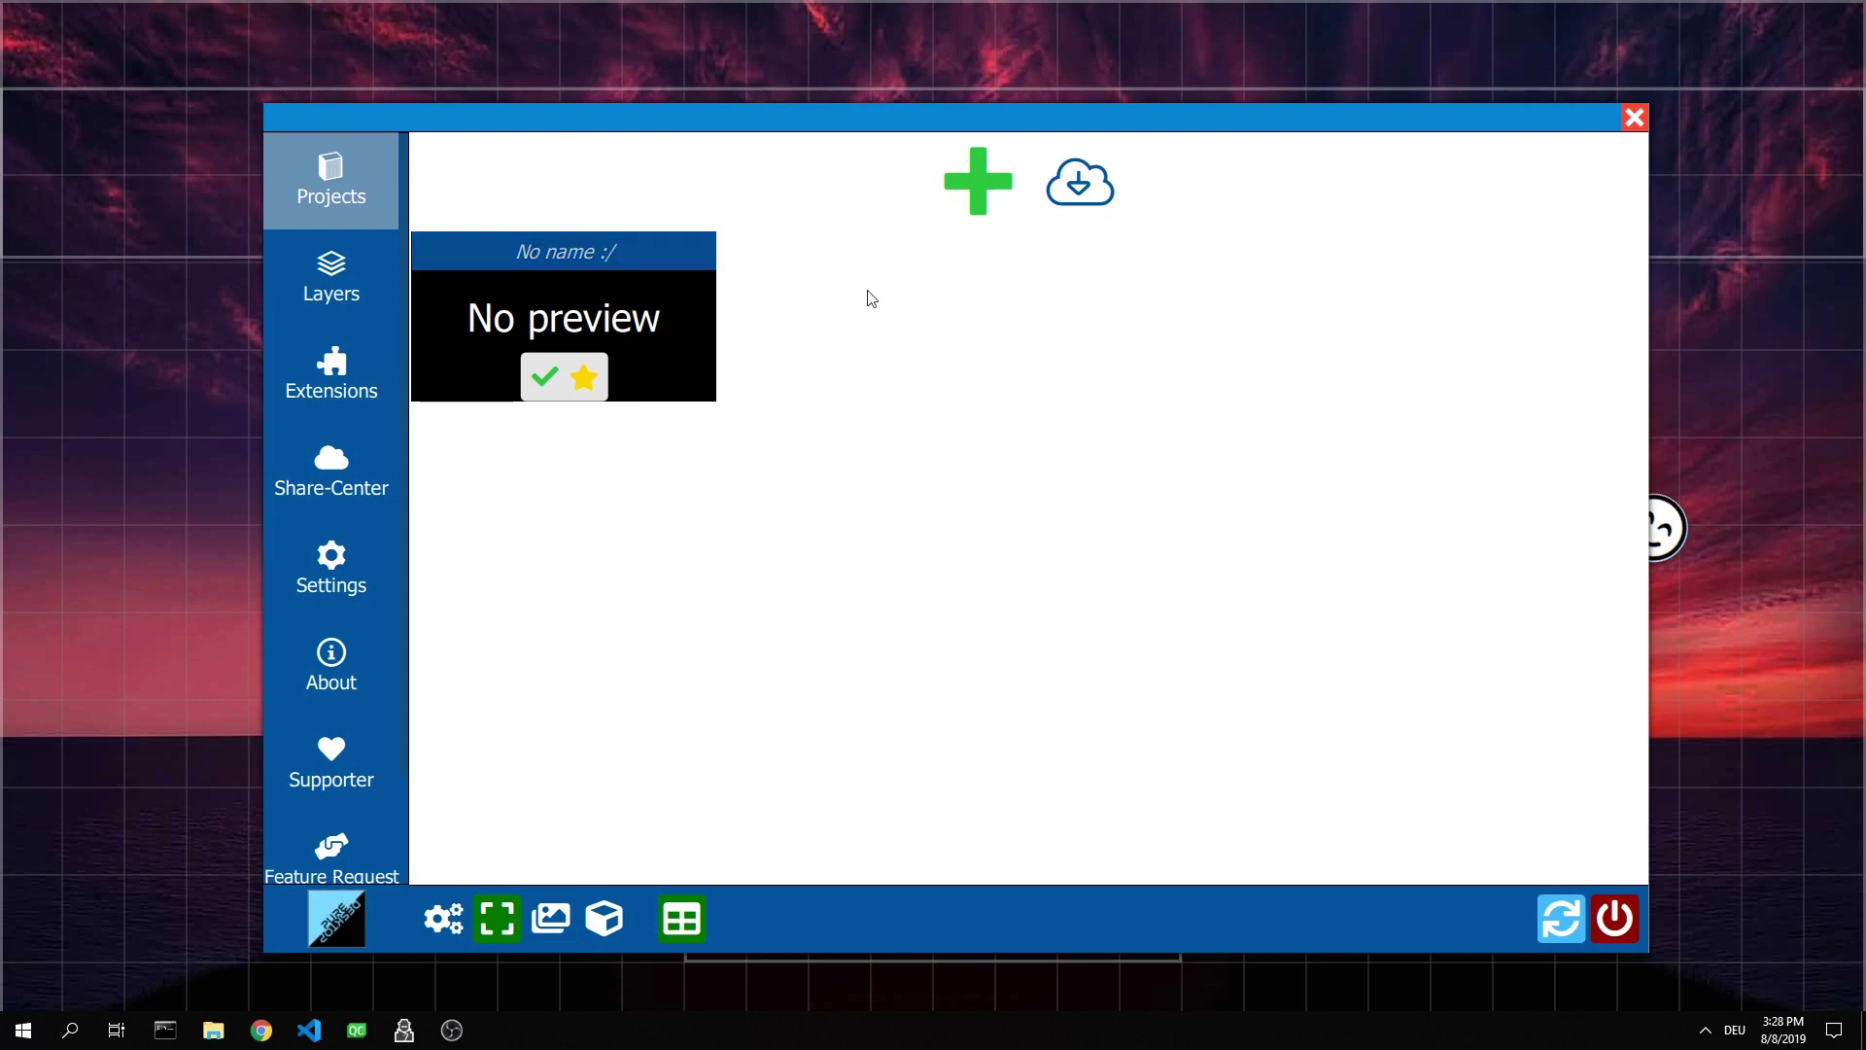
Rename the project 'My First Wallpaper :)' and set dawn-desktop-background-dusk-36717.jpg as its preview
click(595, 255)
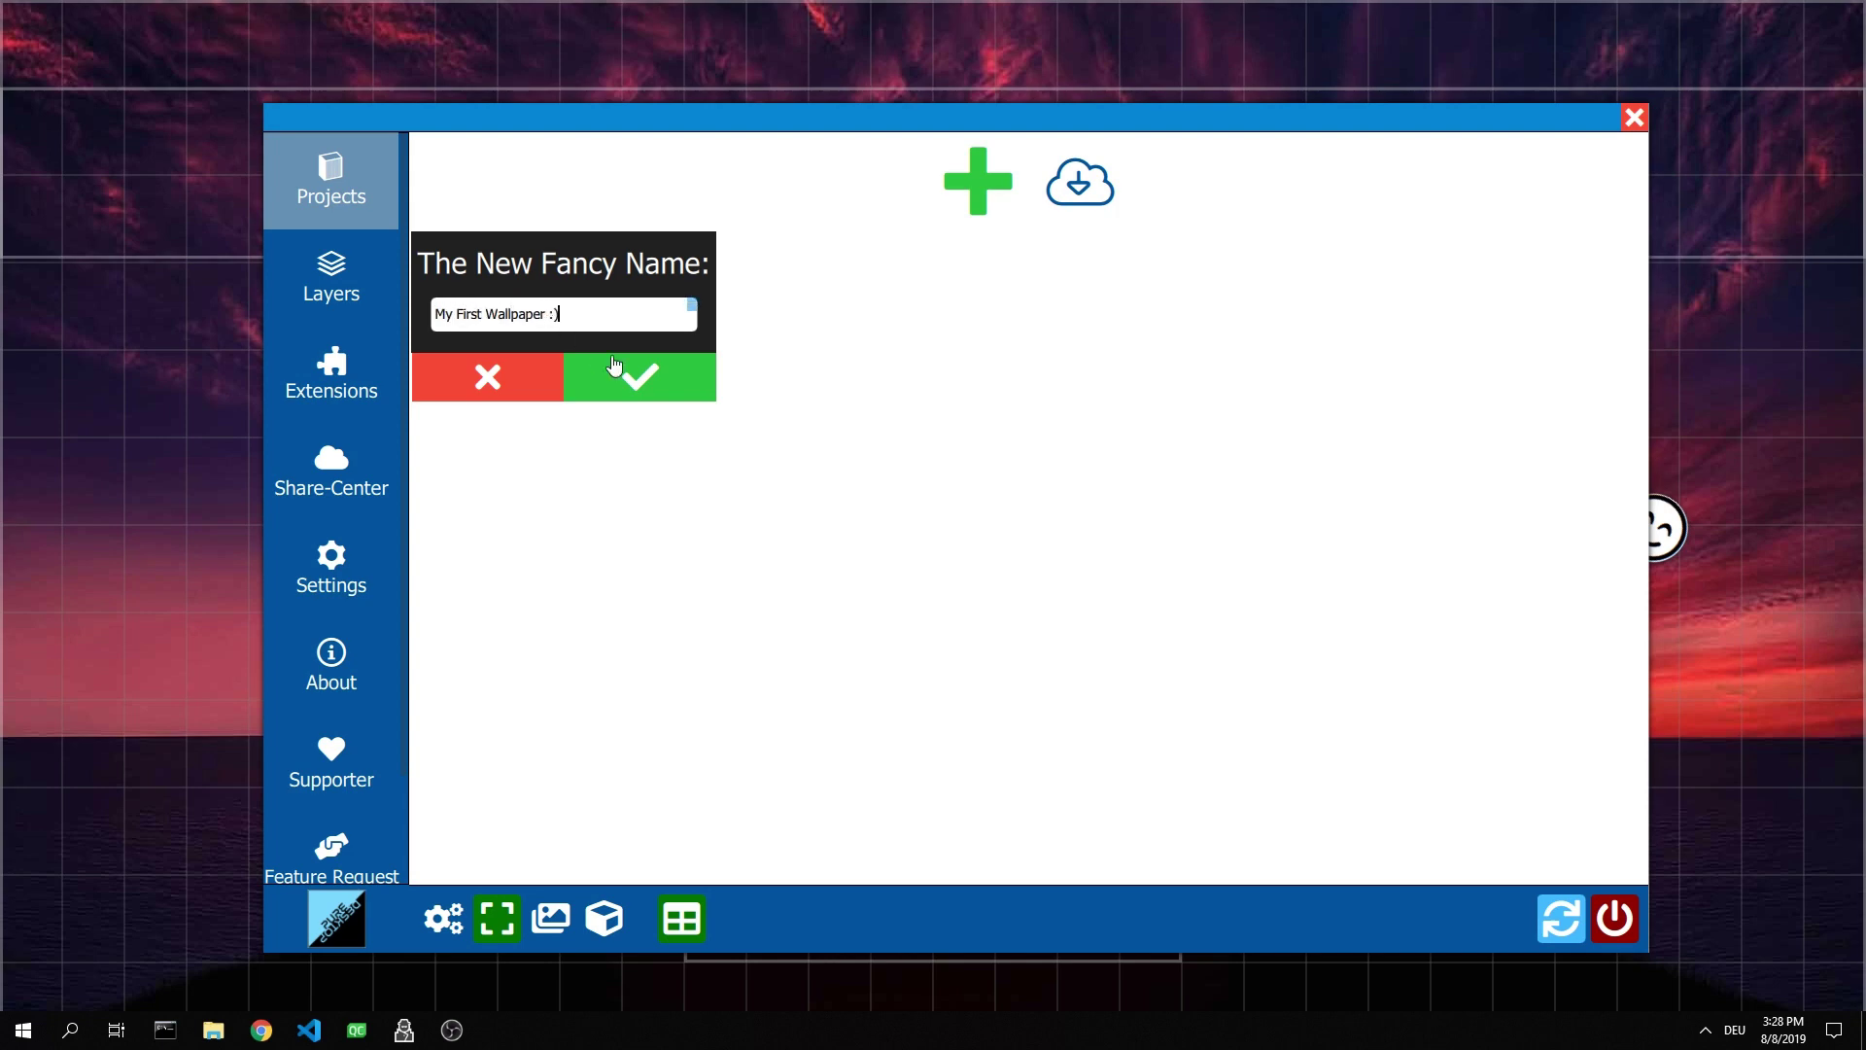
click(642, 378)
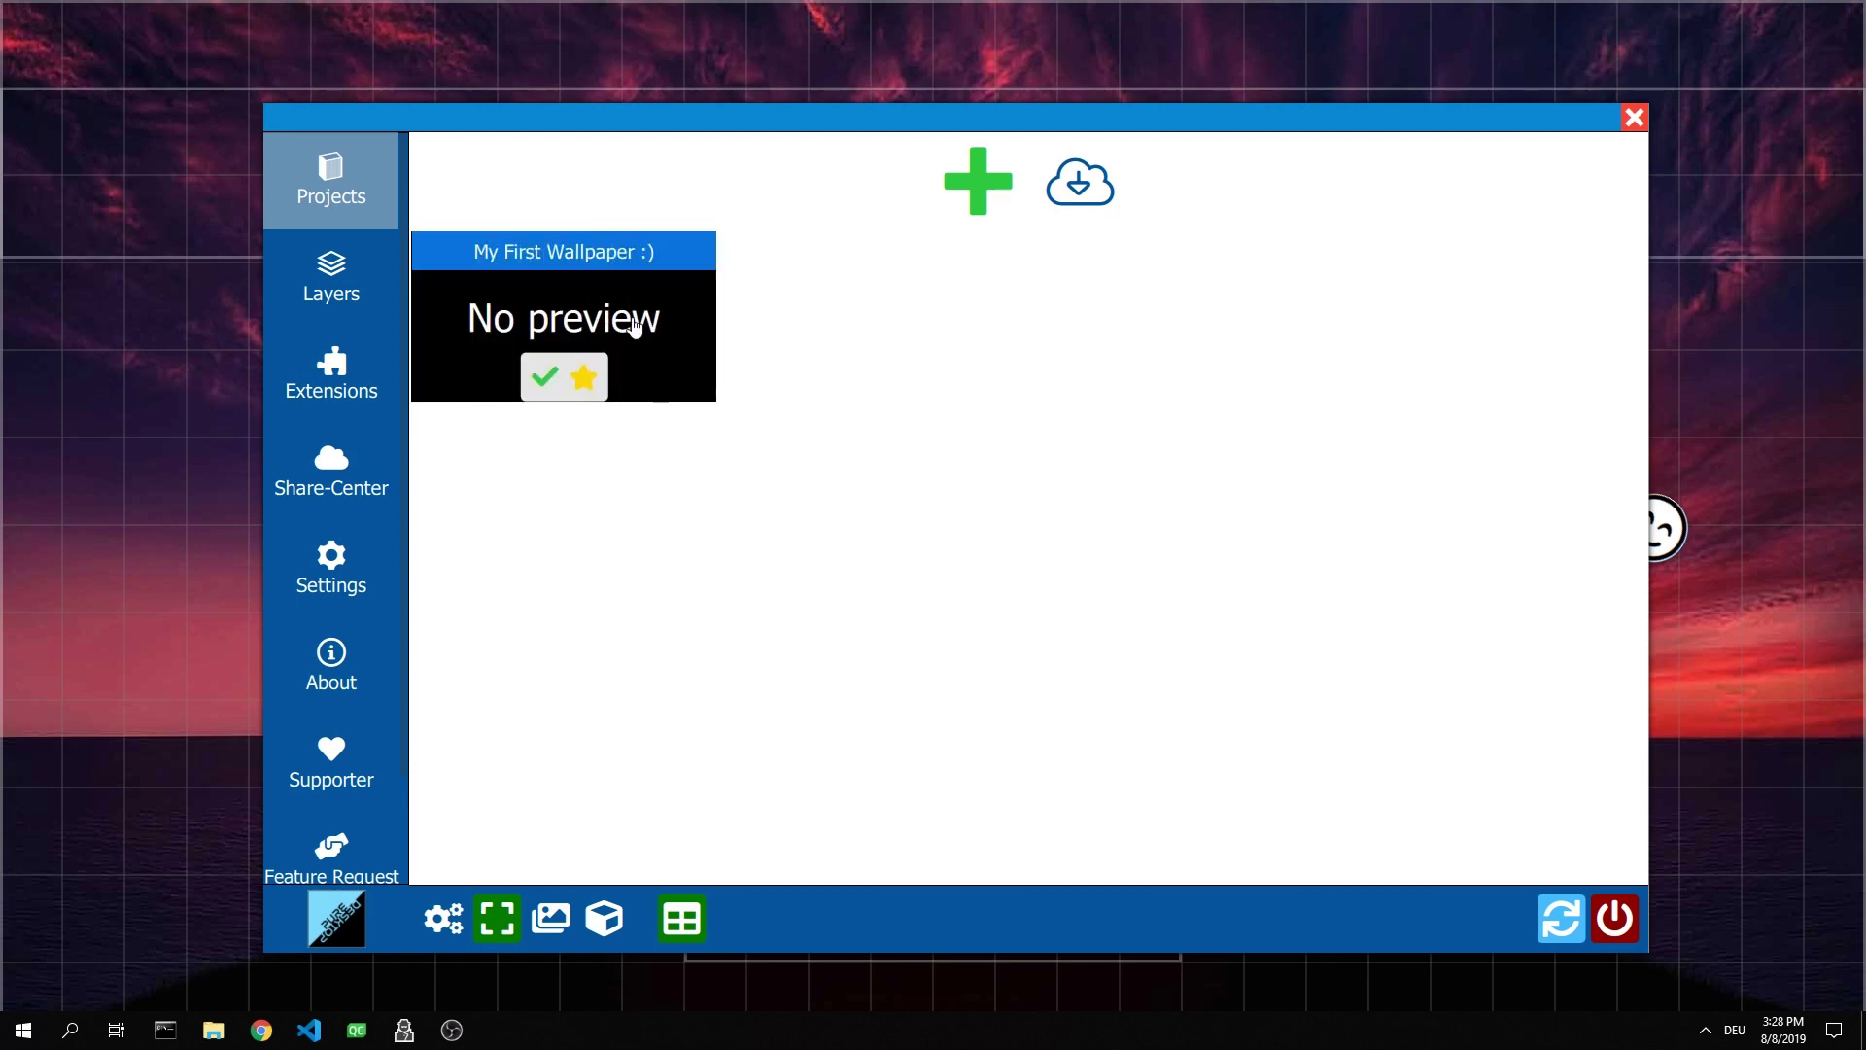
right_click(634, 325)
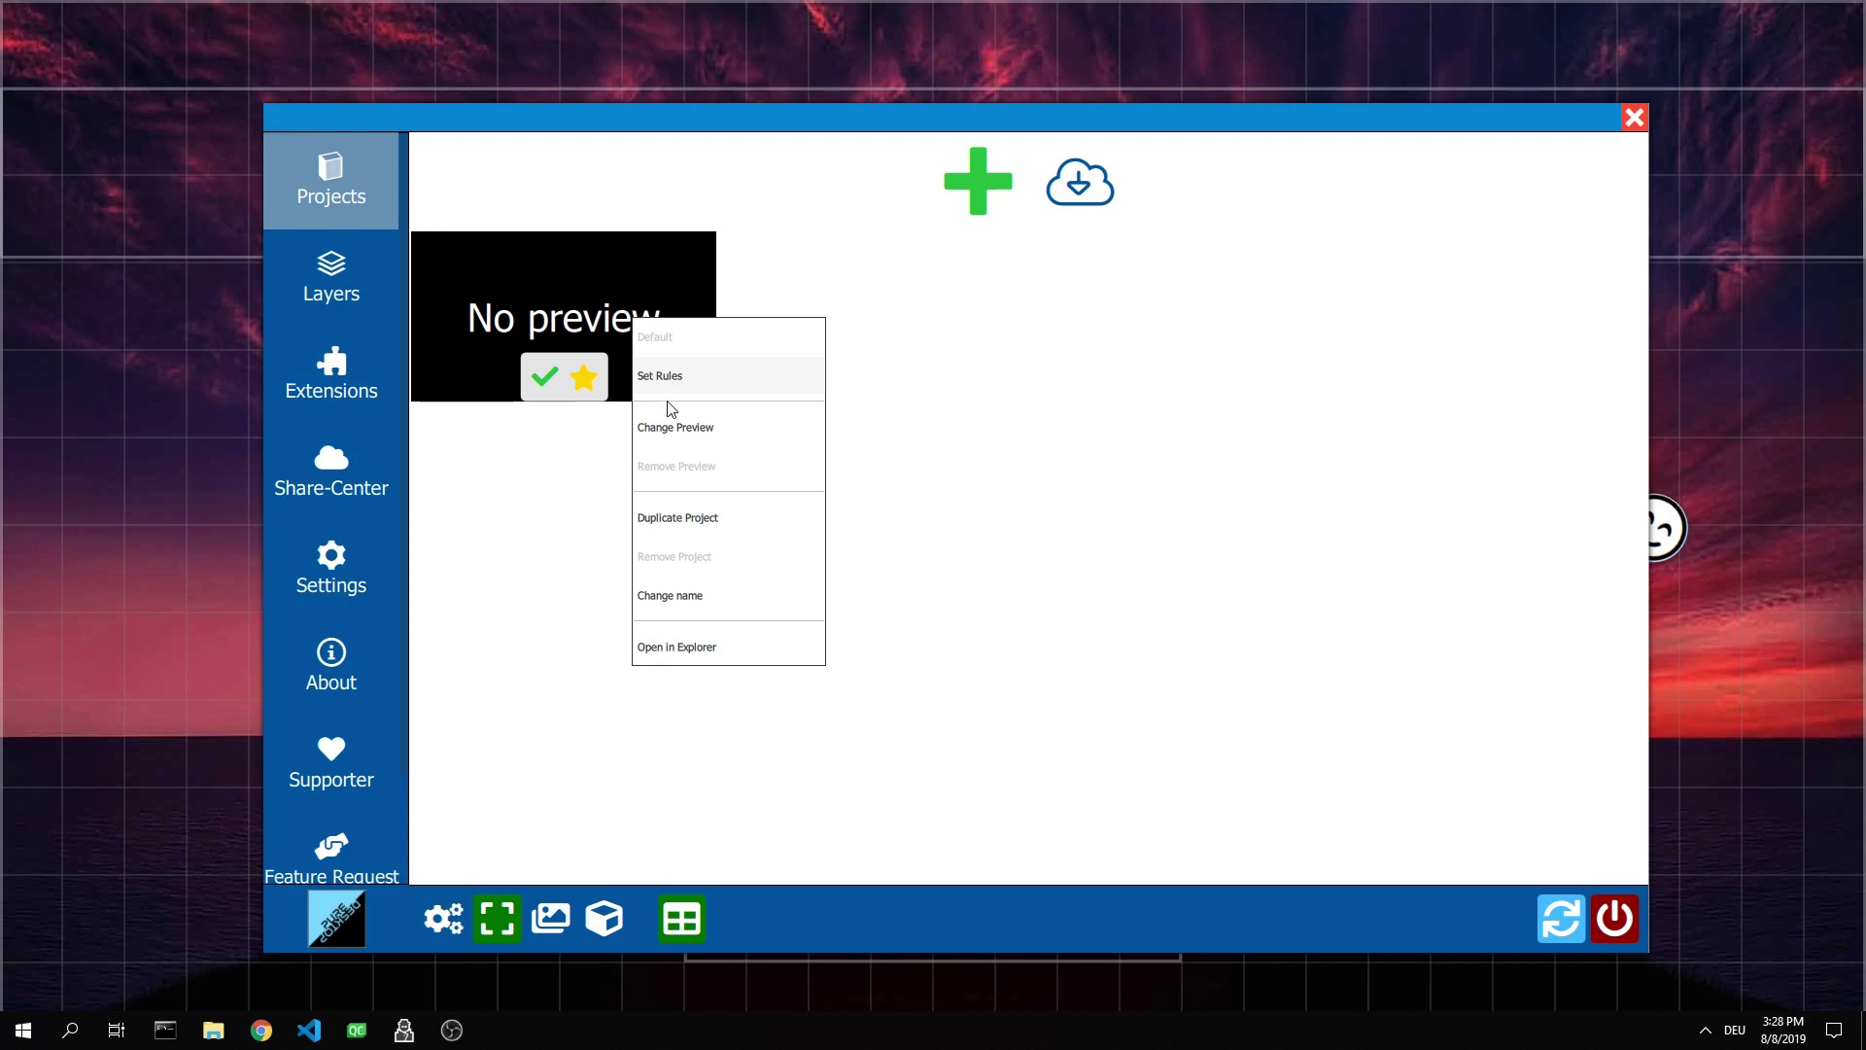
click(677, 428)
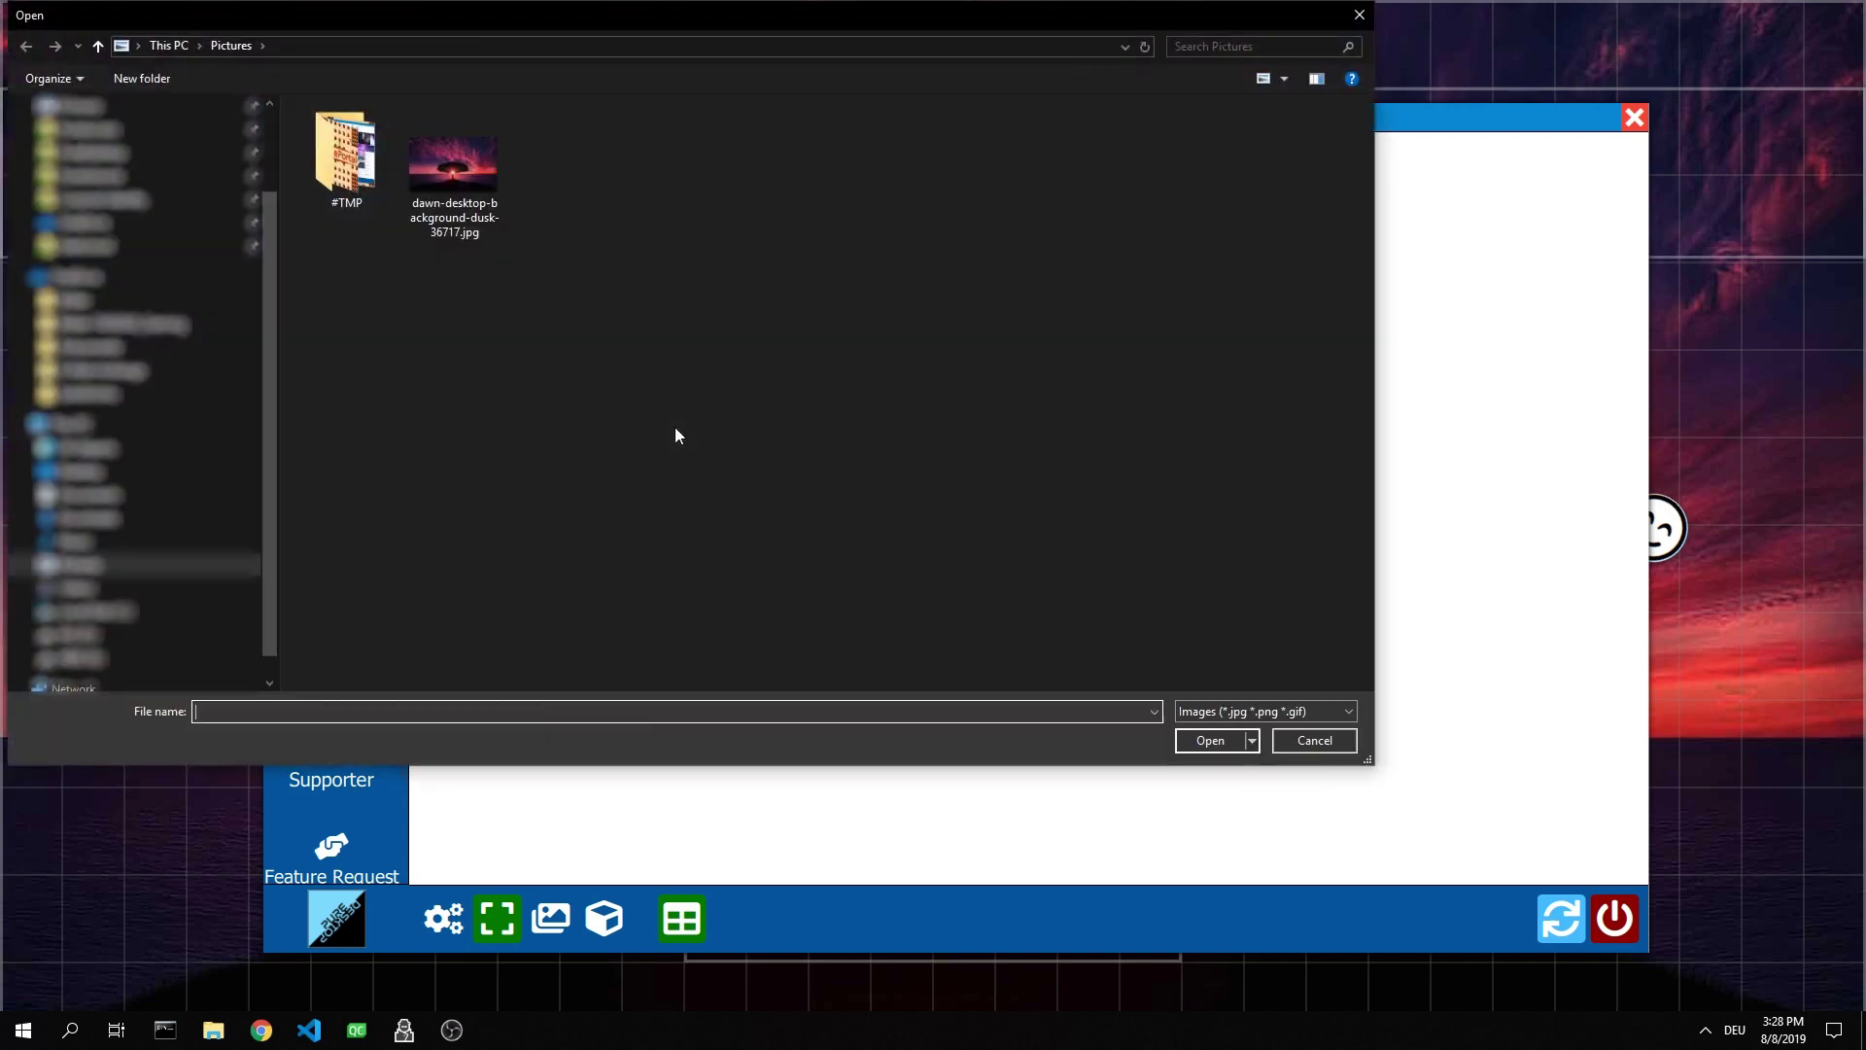
click(462, 191)
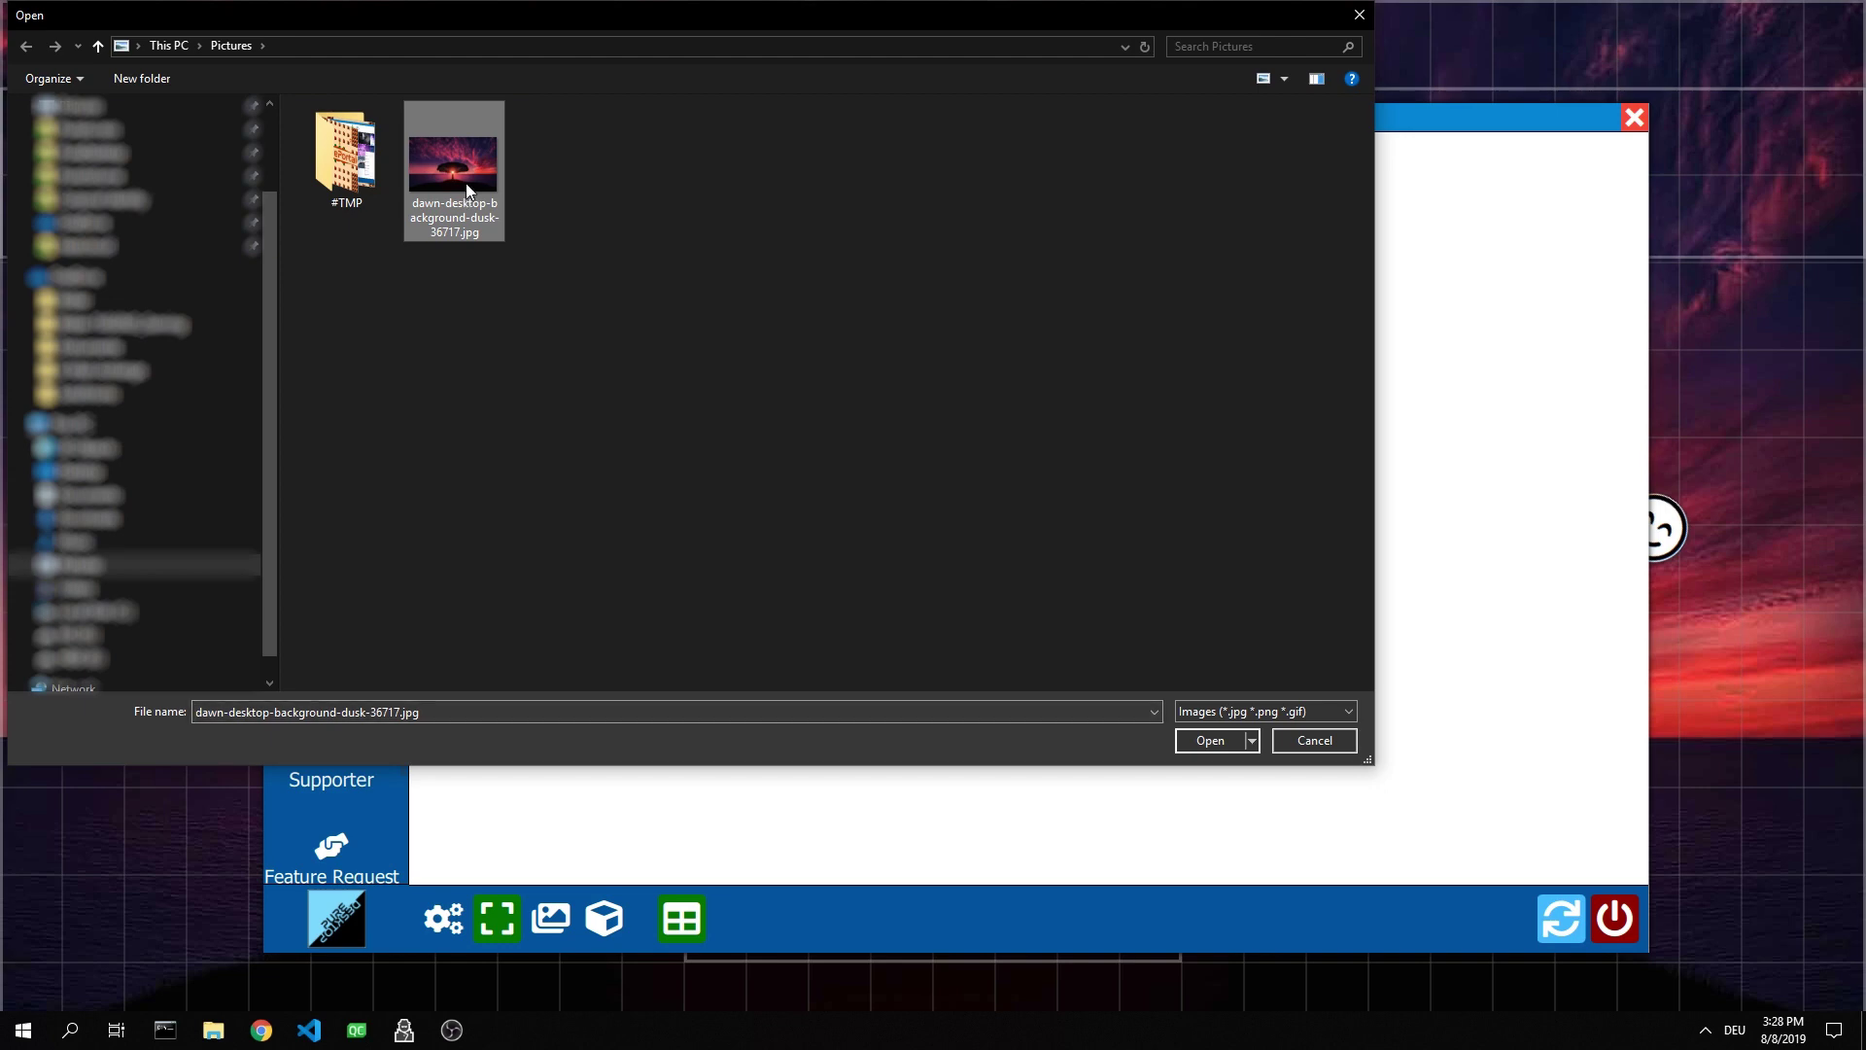
double_click(466, 188)
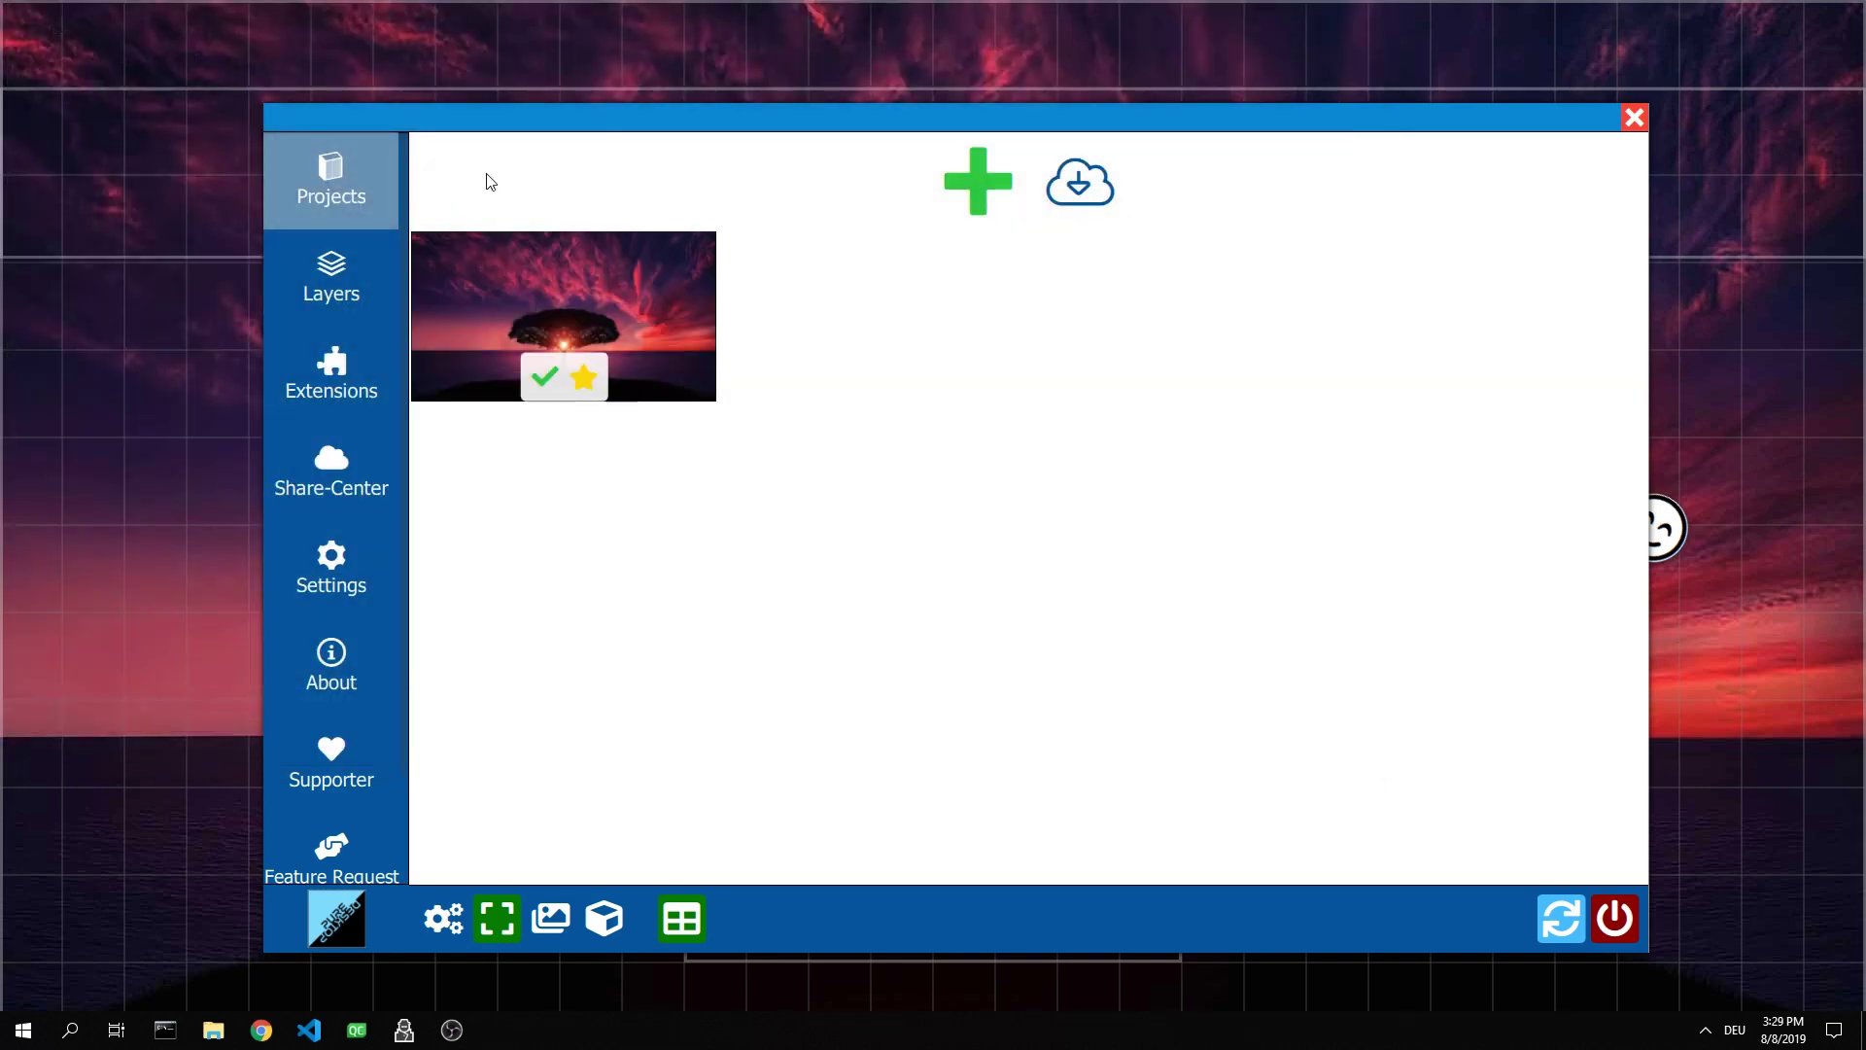